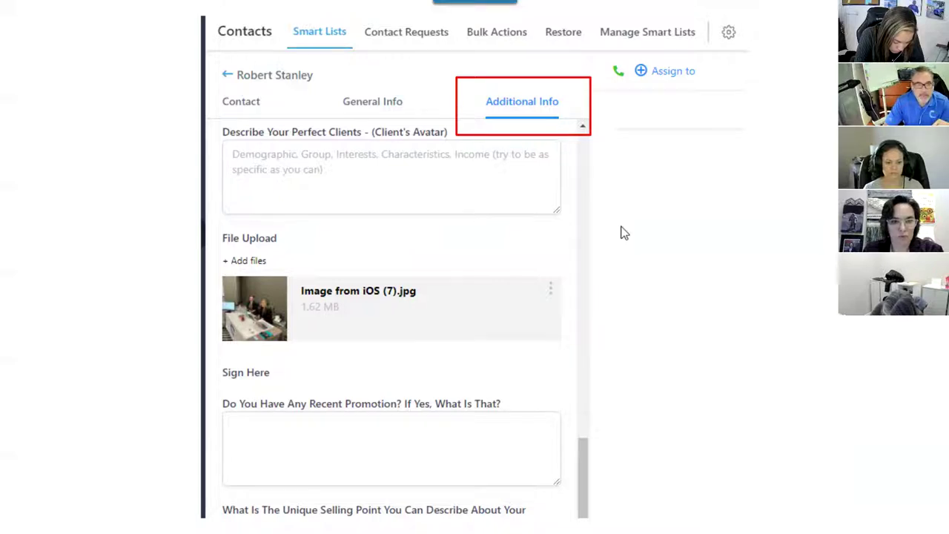
Advance the deck to the 'Standard Web Chat' slide showing 'Comes With Cogent CRM'.
key(alt+Tab)
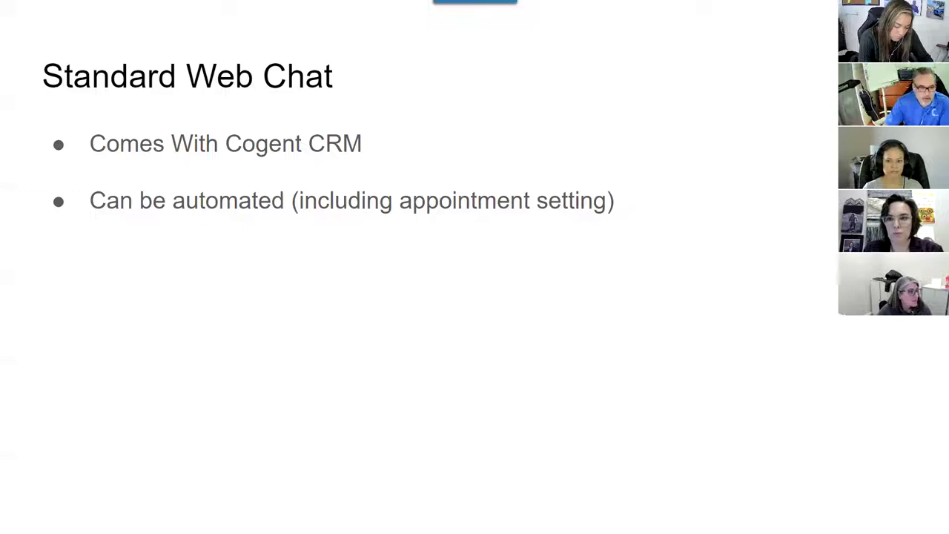
Walk through the website chat widget demo, including the Company page, to Enhanced Video Web Chat.
key(Right)
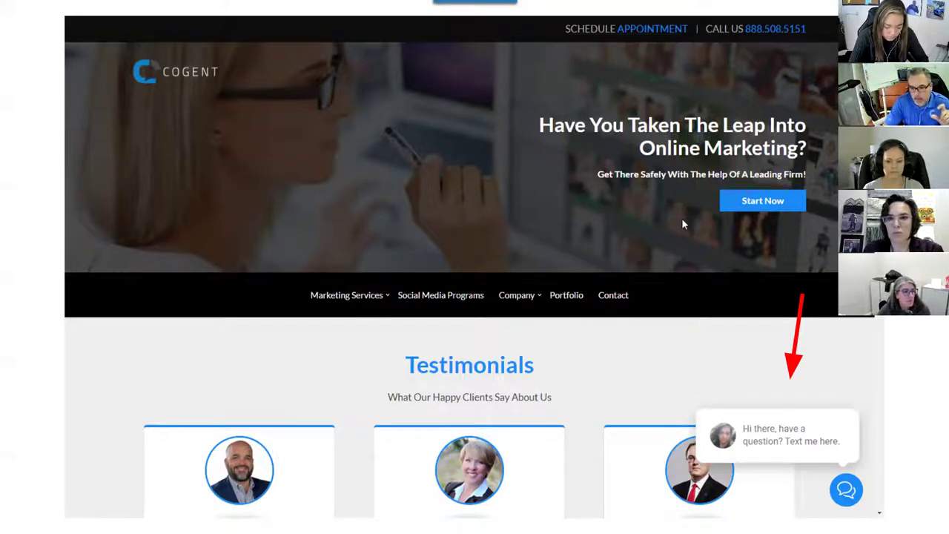
mouse_move(536, 303)
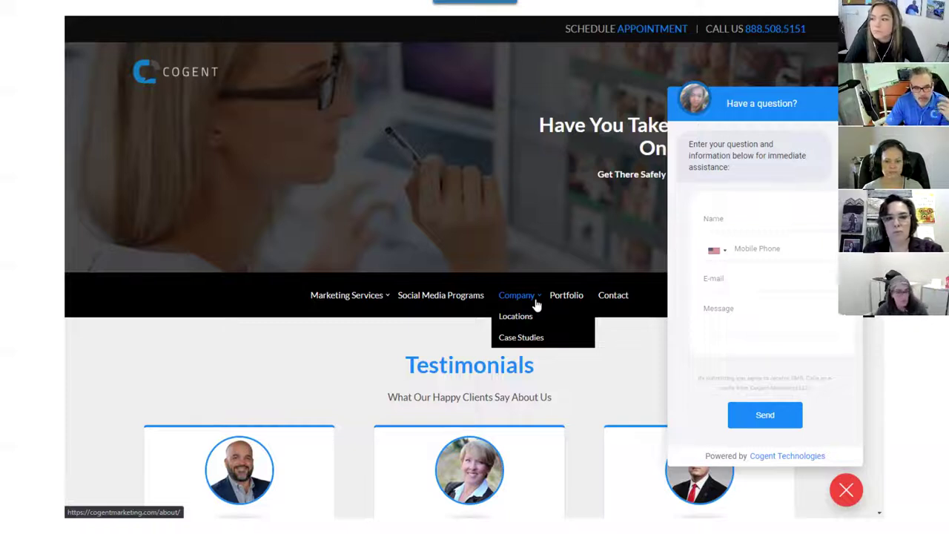
click(536, 304)
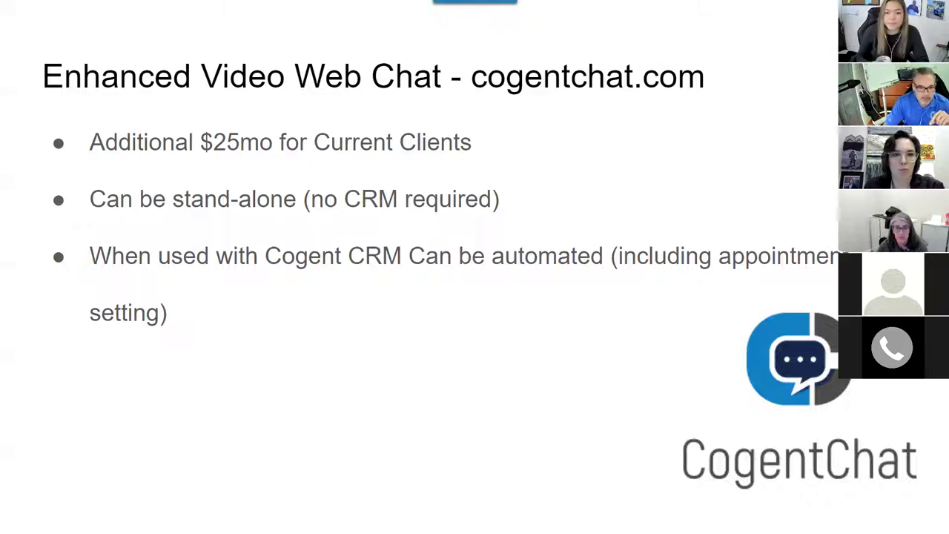
Show the Video Chat analytics dashboard with 152 total actions, Cogent CRM most active.
key(Right)
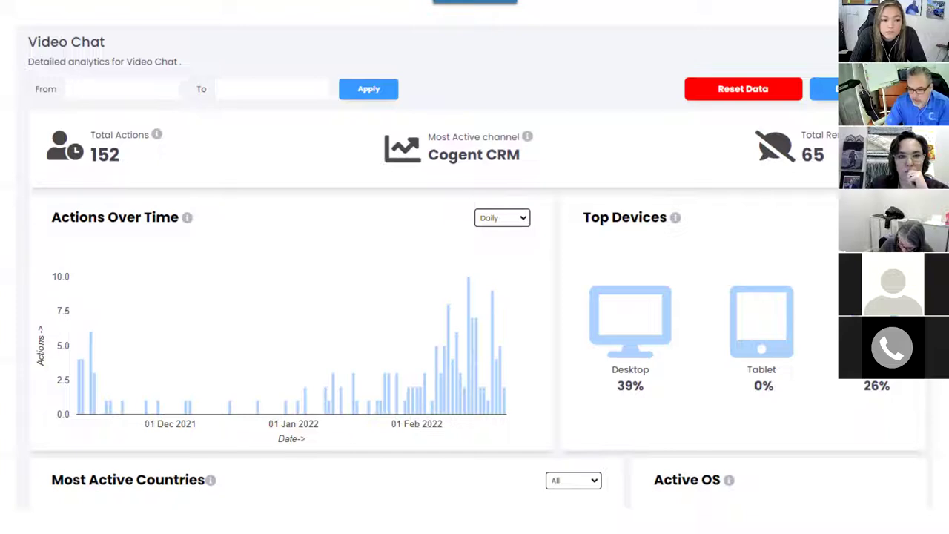
Step past the activity timeline, new folder dialog and Newsletters folder slides to Referral Program.
click(738, 475)
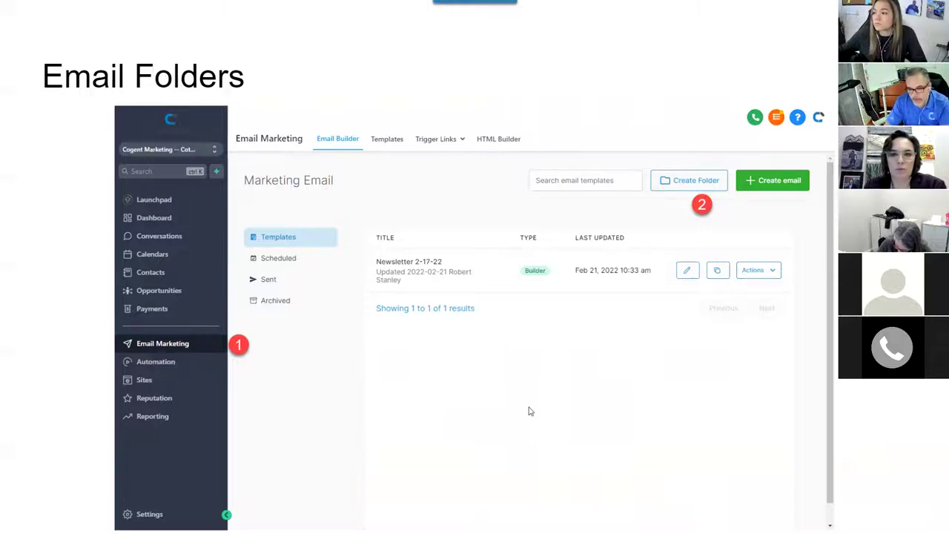
click(529, 411)
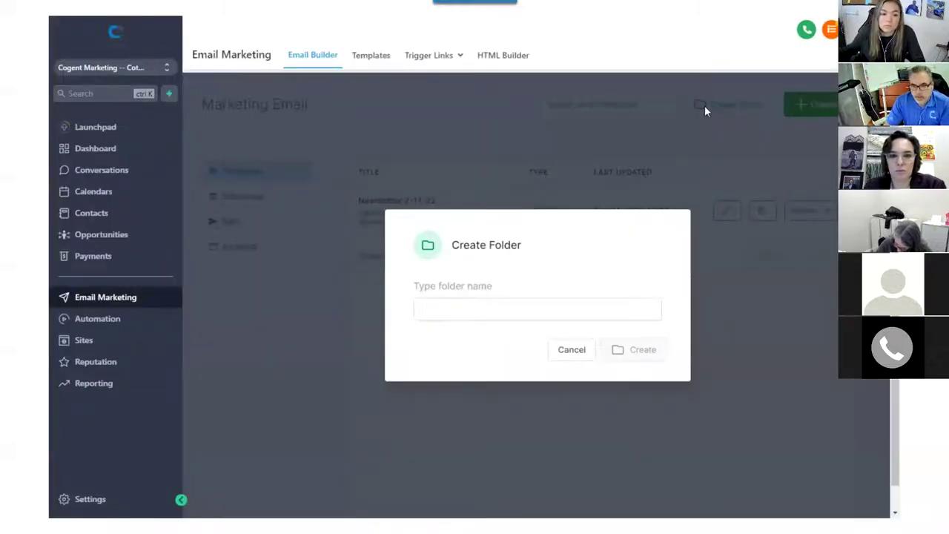
key(Right)
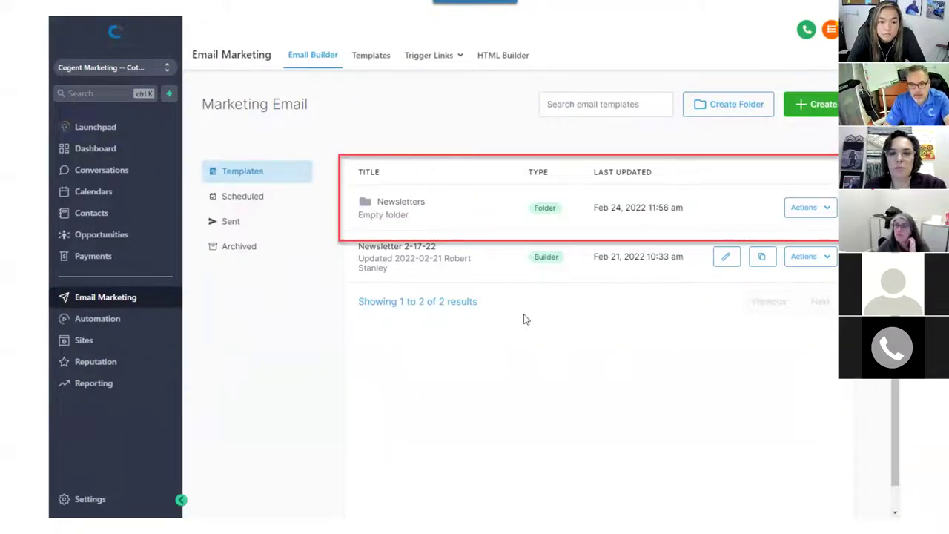
key(Right)
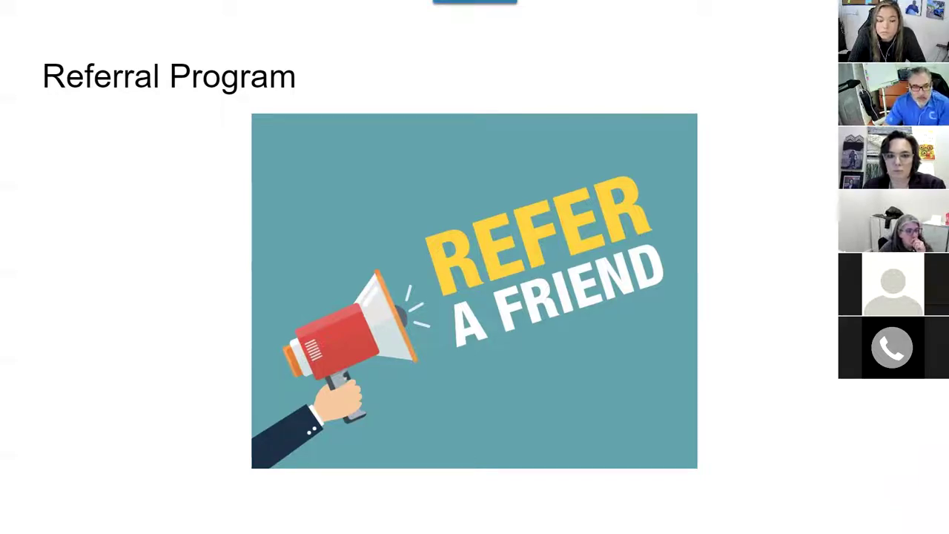
Advance to the Referral 1 - Gift Goose email action, subject 'Order for {{contact.name}}'.
key(Right)
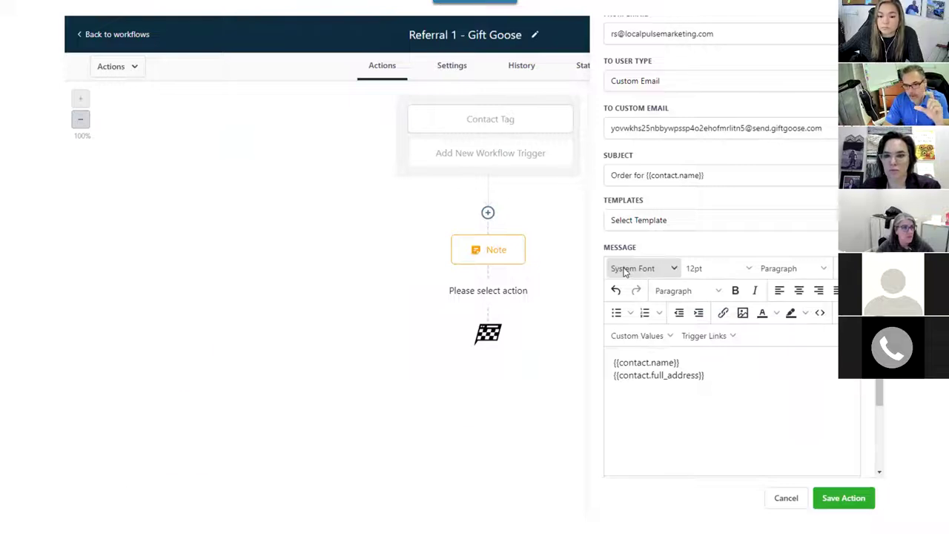
key(ctrl+Tab)
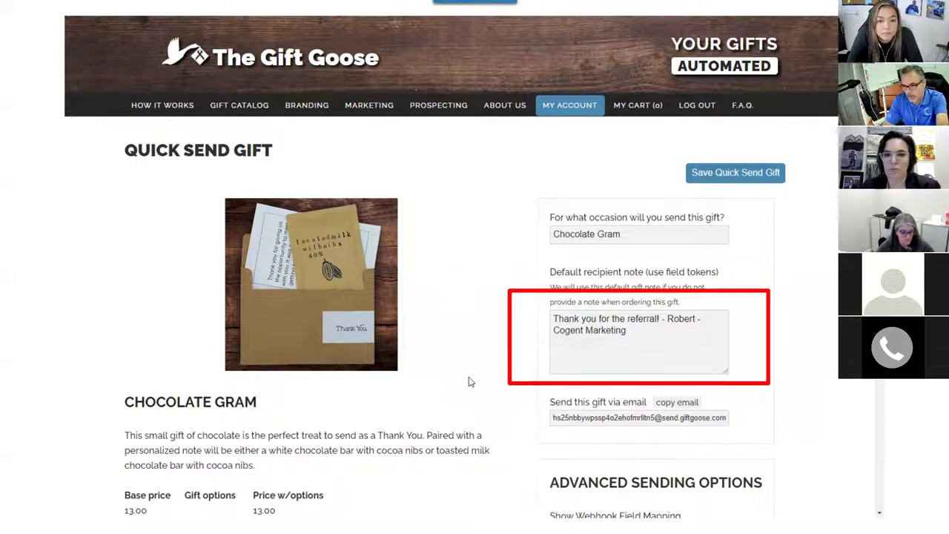
key(ctrl+shift+Tab)
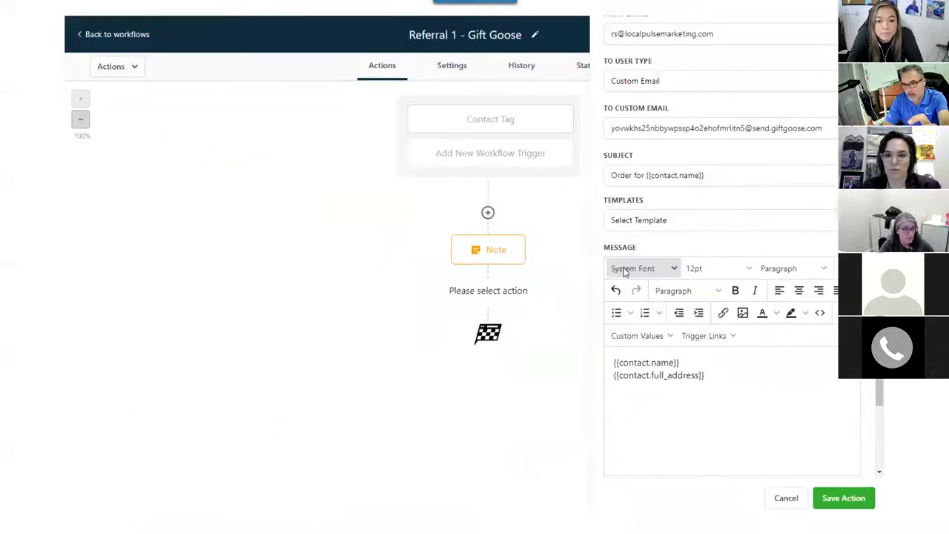
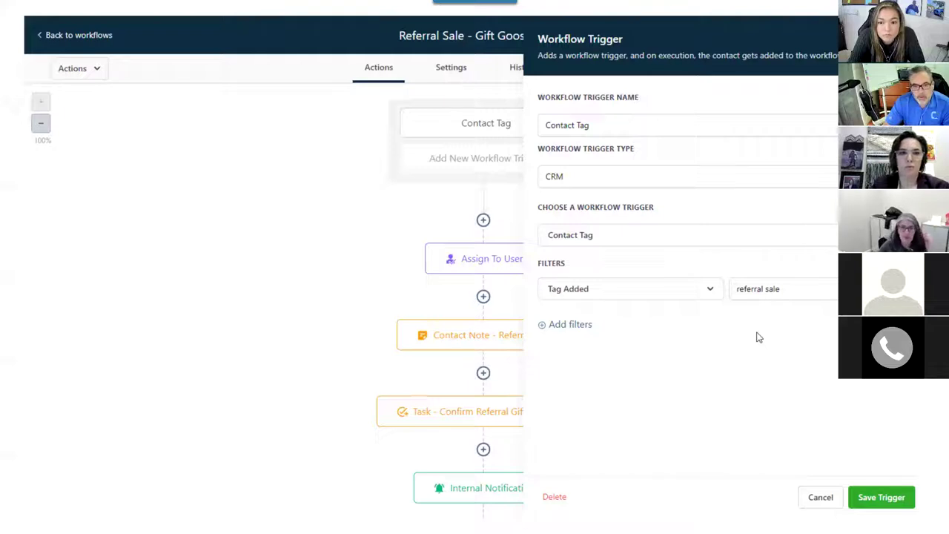
Switch from the HighLevel workflow to the presentation's Q&A slide.
key(alt+Tab)
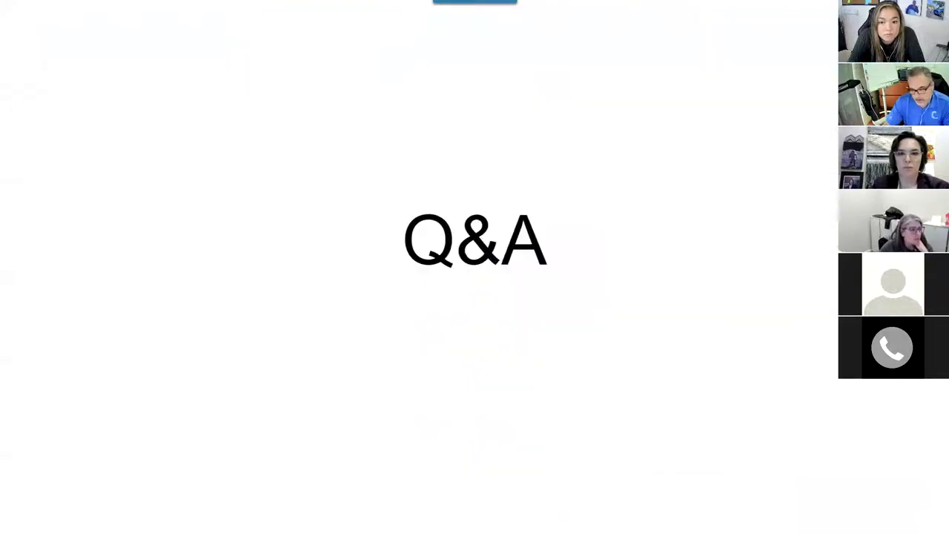
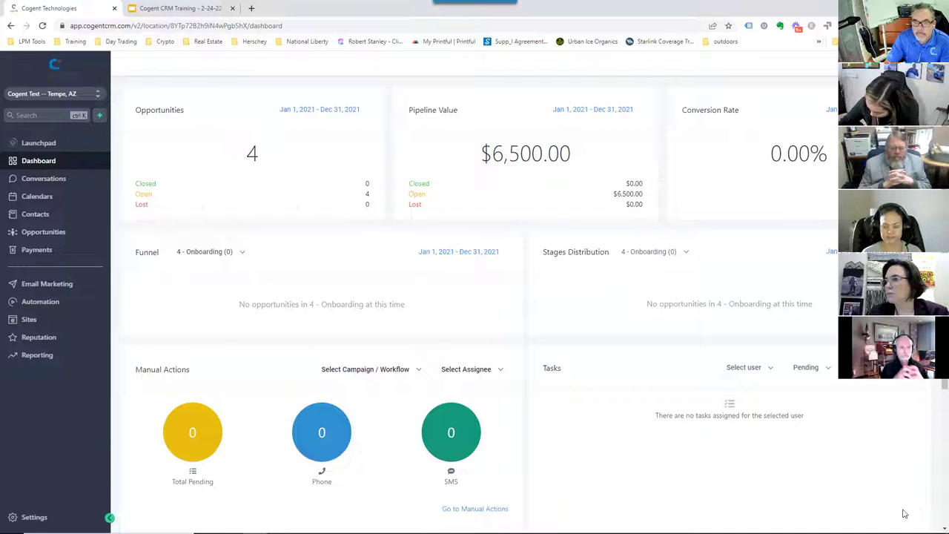
Review the dashboard widgets: 4 open opportunities, $6,500.00 pipeline value and 0.00% conversion rate.
mouse_move(901, 531)
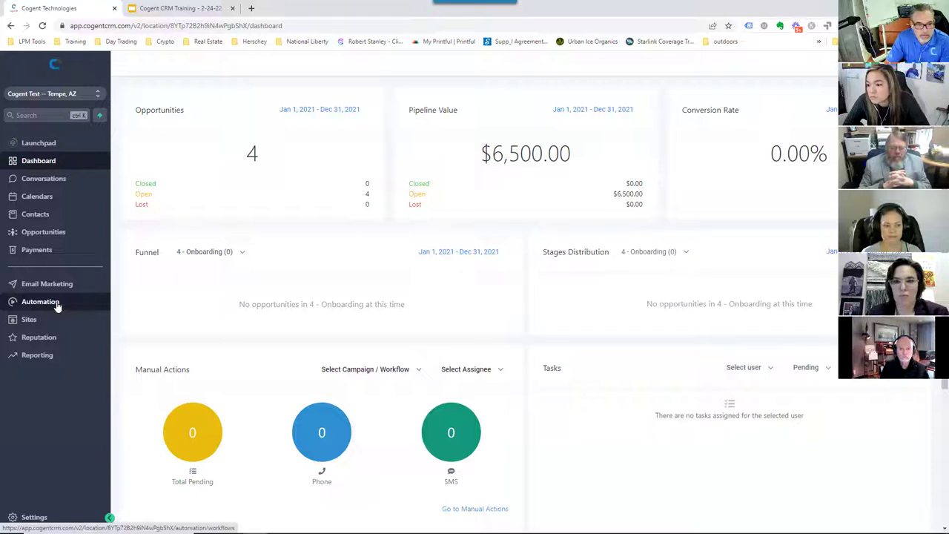
Create a new workflow from scratch in Automation > Workflows.
click(57, 306)
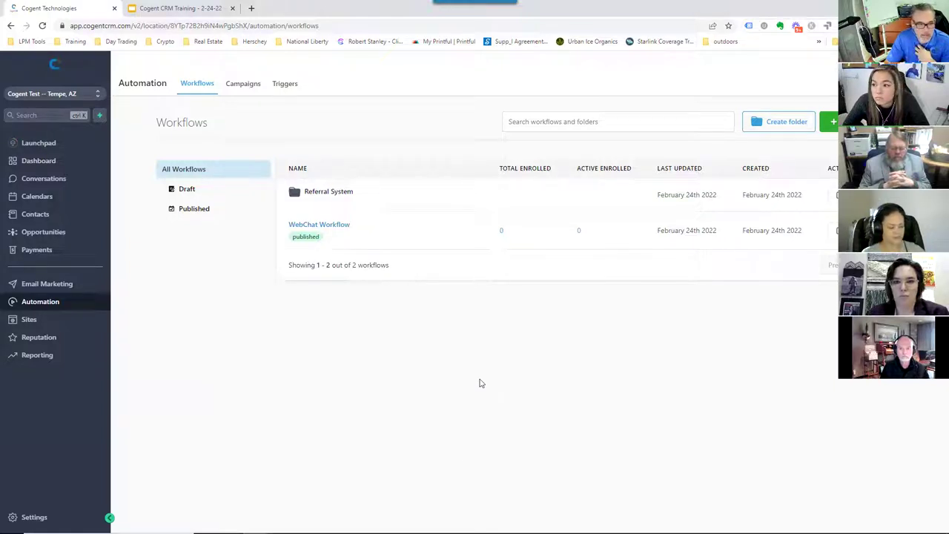
click(829, 122)
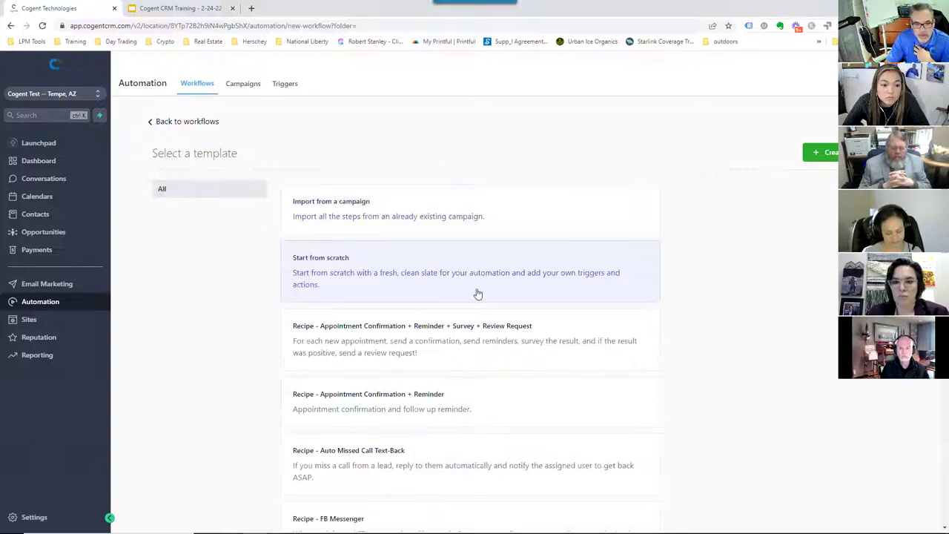
click(595, 228)
Add a Task Reminder trigger to the workflow and save it.
click(476, 146)
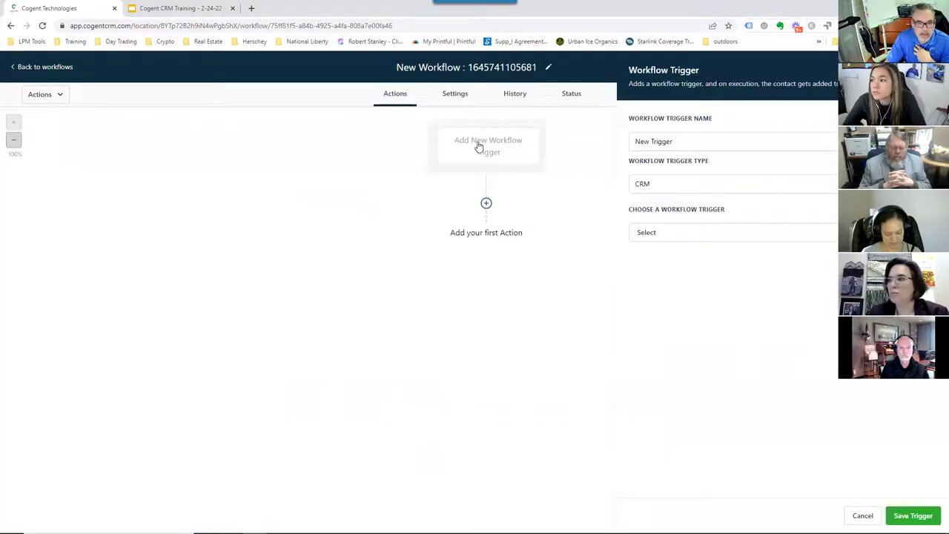
click(690, 239)
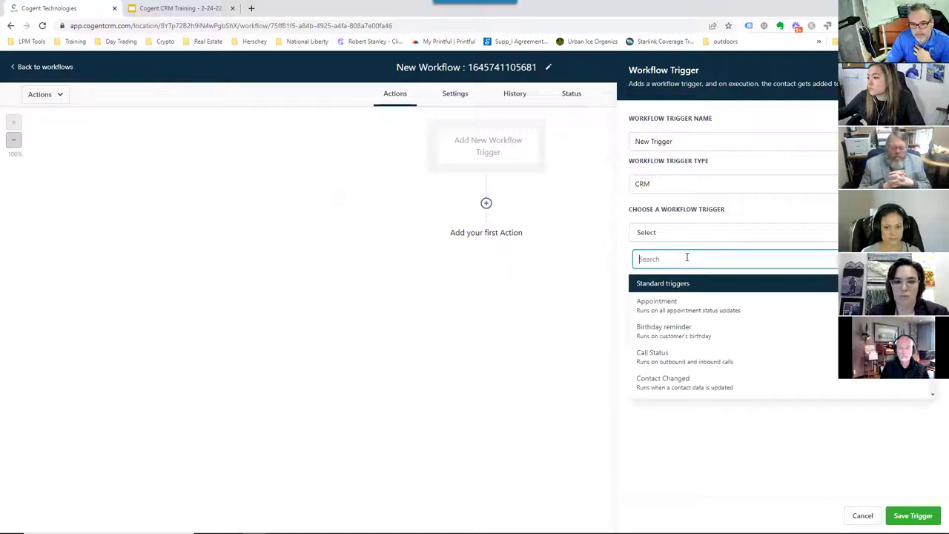
text(tas)
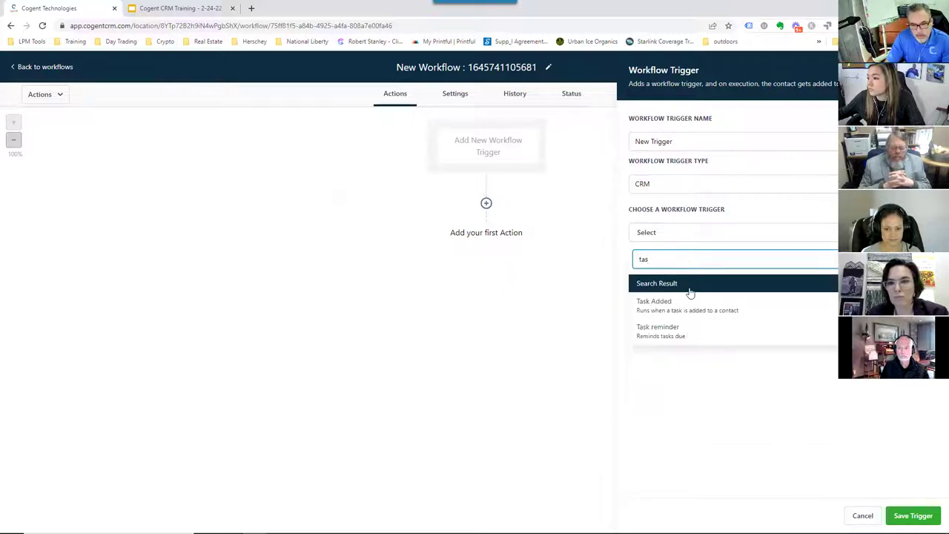
click(681, 333)
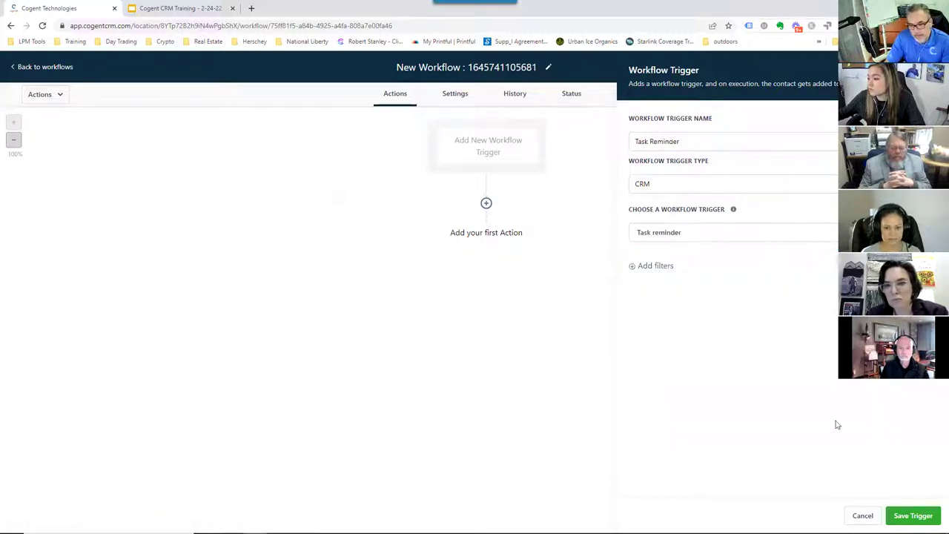
click(913, 515)
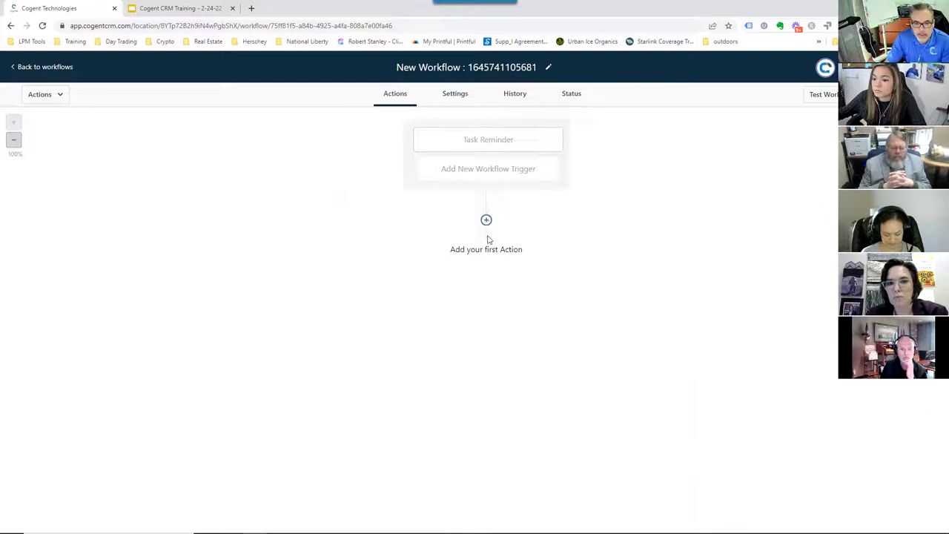
click(487, 240)
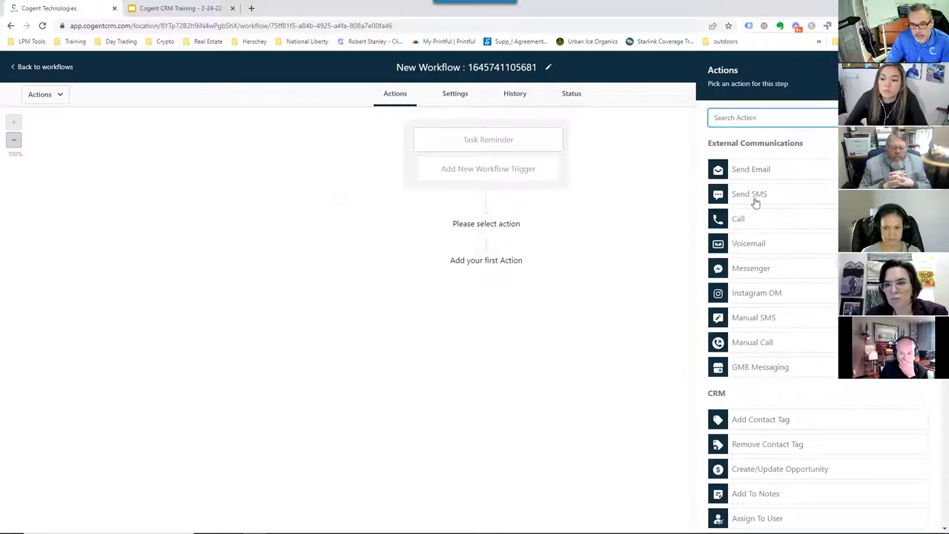
Browse the available actions in the Actions panel.
scroll(787, 341, down, 3)
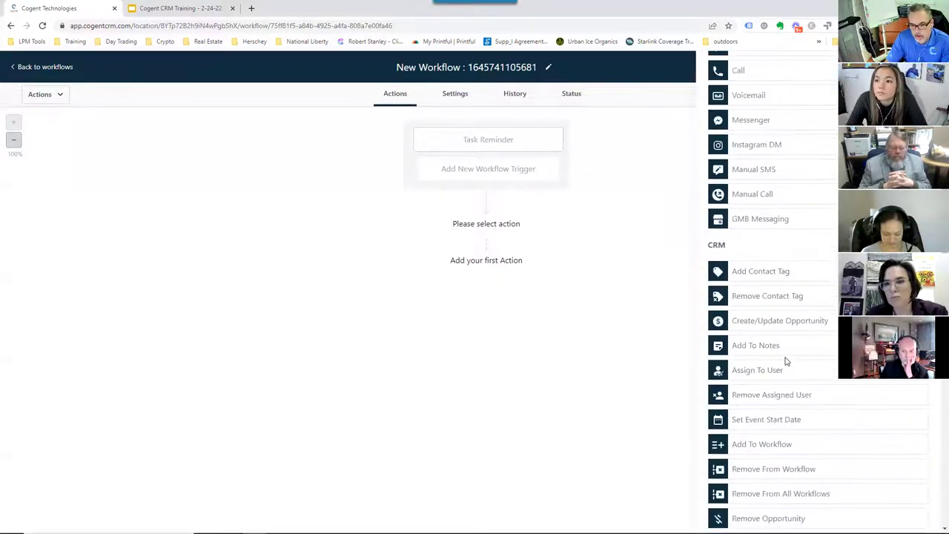
scroll(773, 417, down, 1)
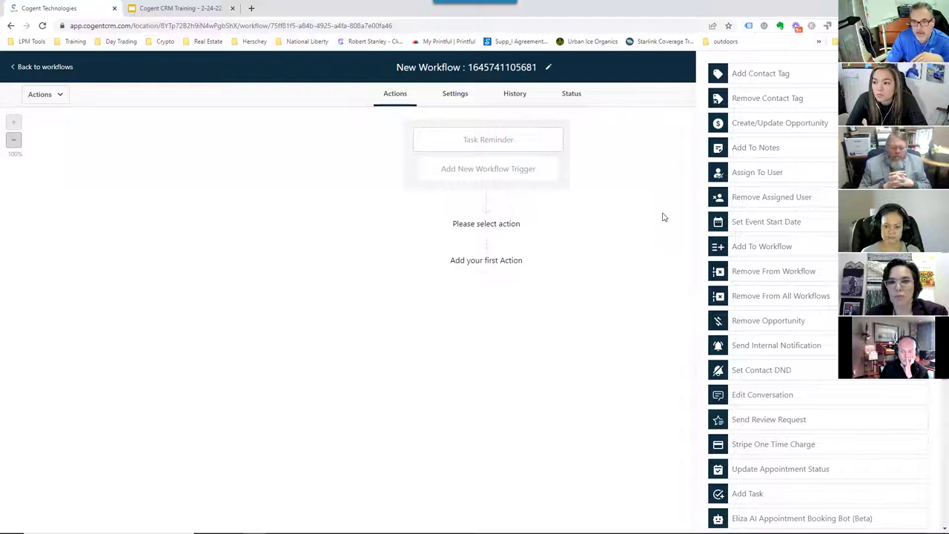
scroll(743, 310, down, 3)
scroll(744, 310, up, 13)
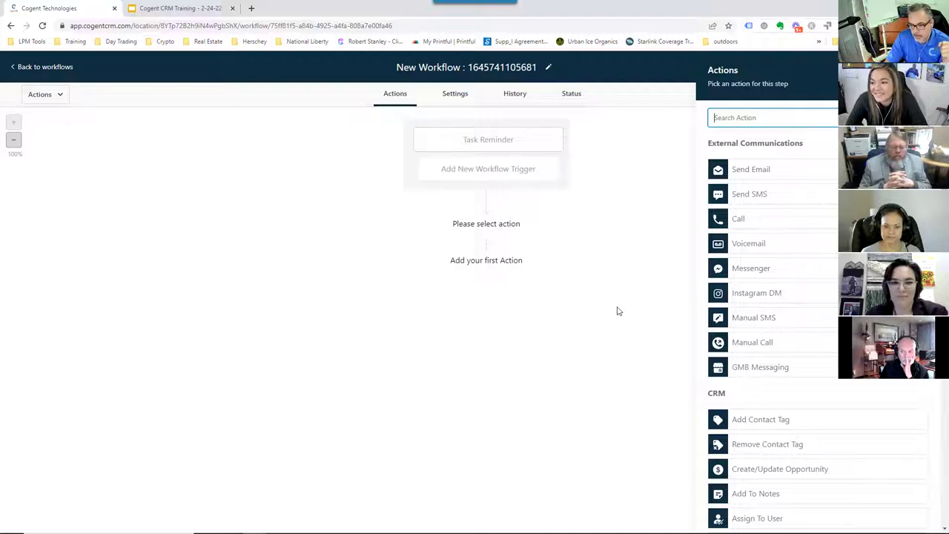
click(602, 261)
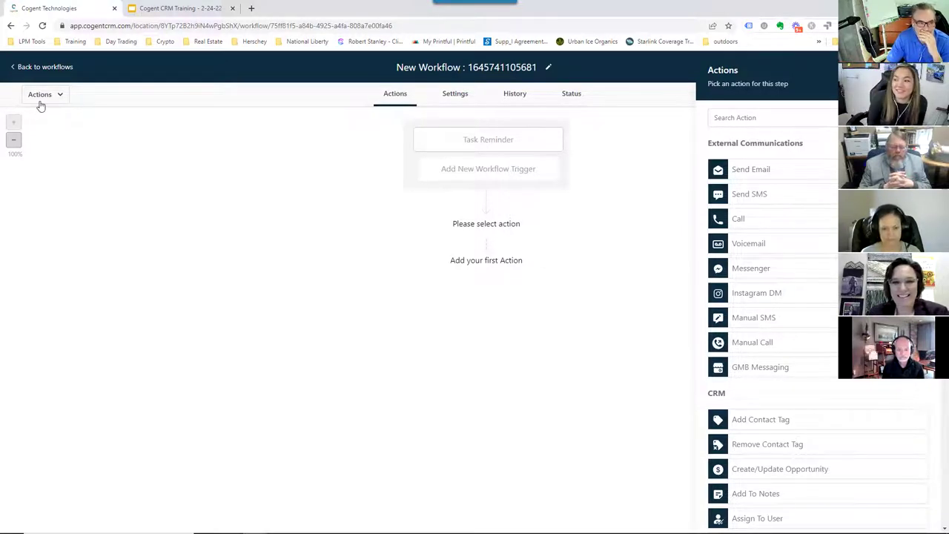
Leave the workflow editor for the workflows list, discarding unsaved changes.
click(63, 70)
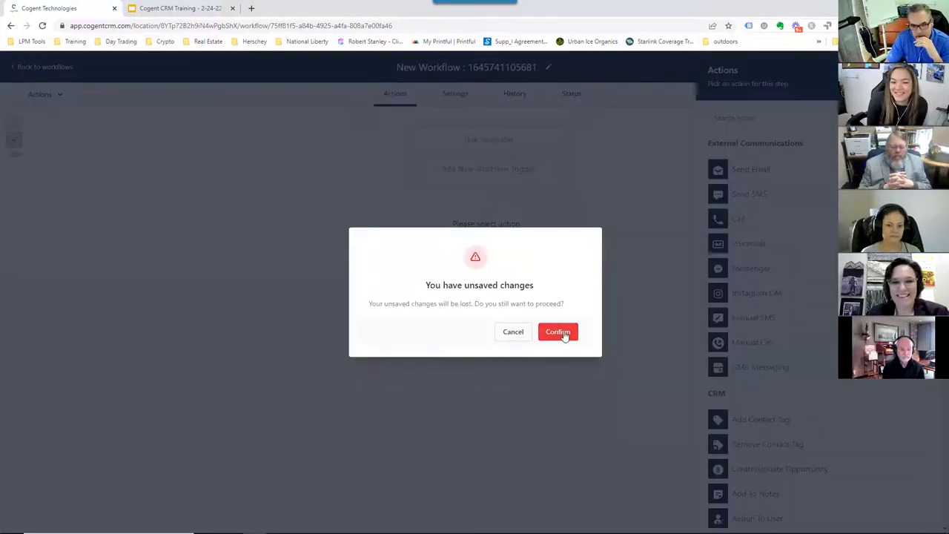
click(514, 333)
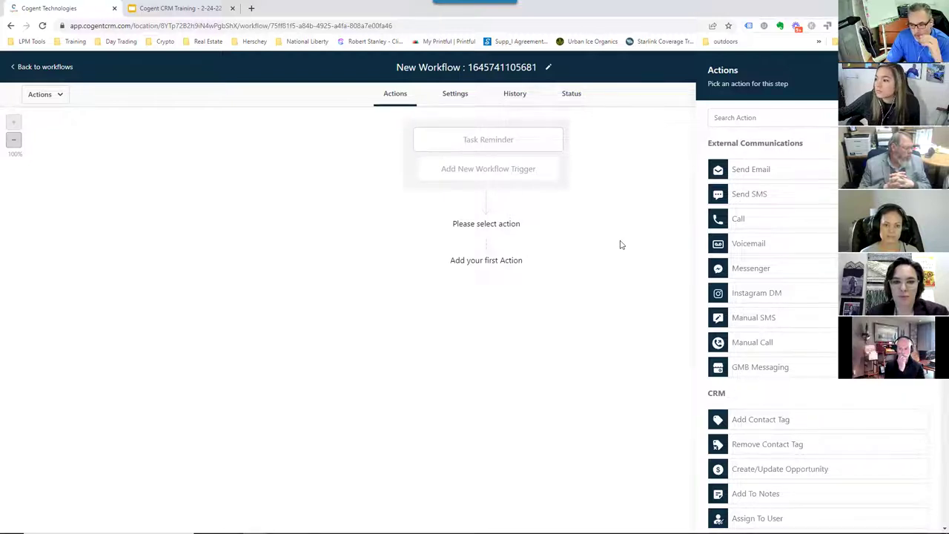
scroll(818, 249, down, 4)
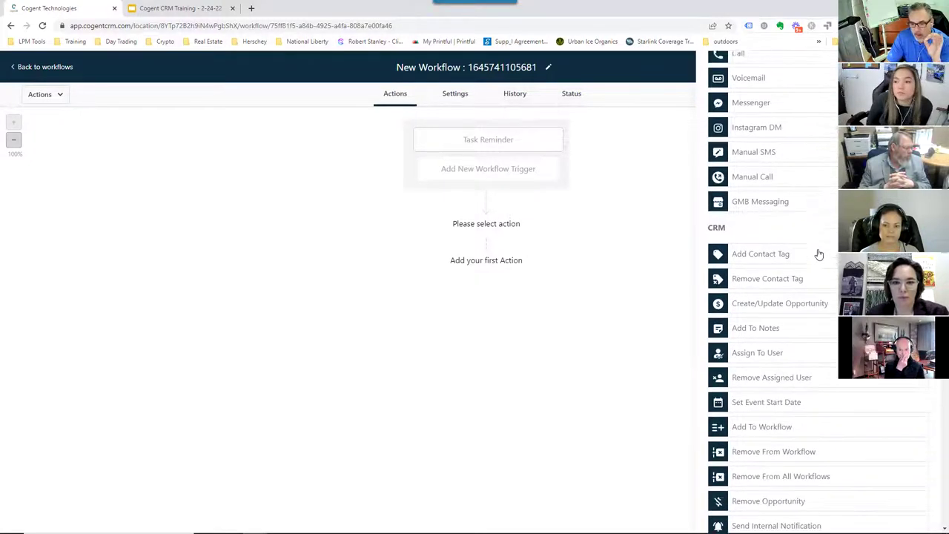
scroll(814, 261, down, 3)
scroll(806, 269, up, 3)
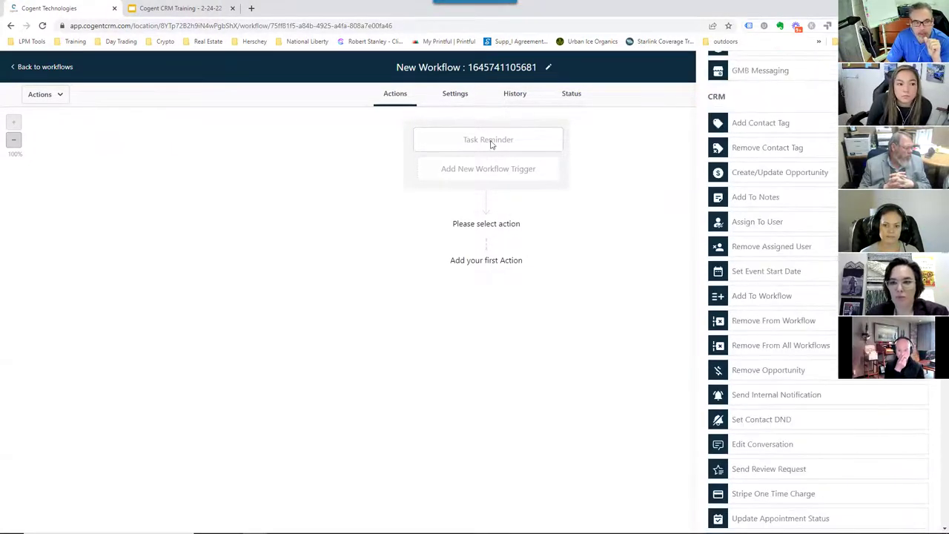
click(43, 67)
click(551, 334)
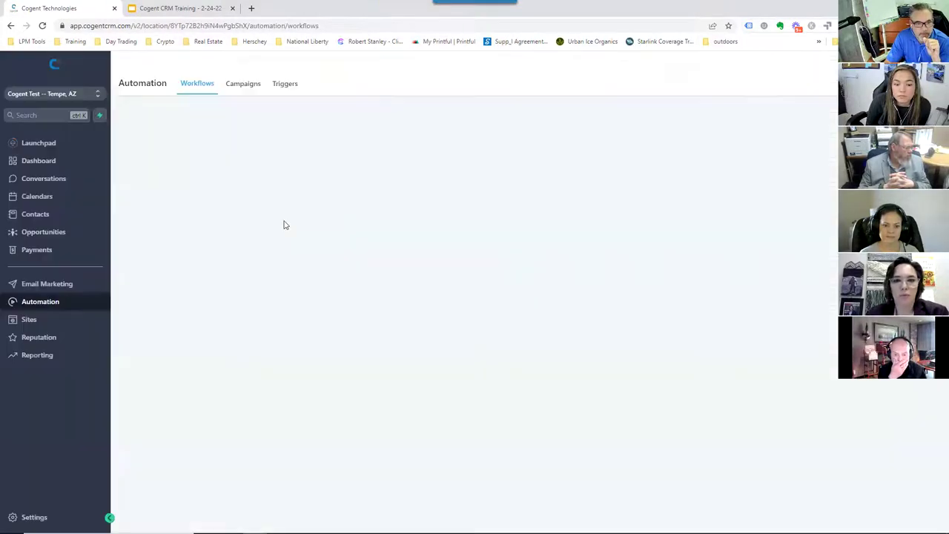
Switch to another law-firm sub-account and open Send Intake Form from the CIS Workflows folder.
click(74, 99)
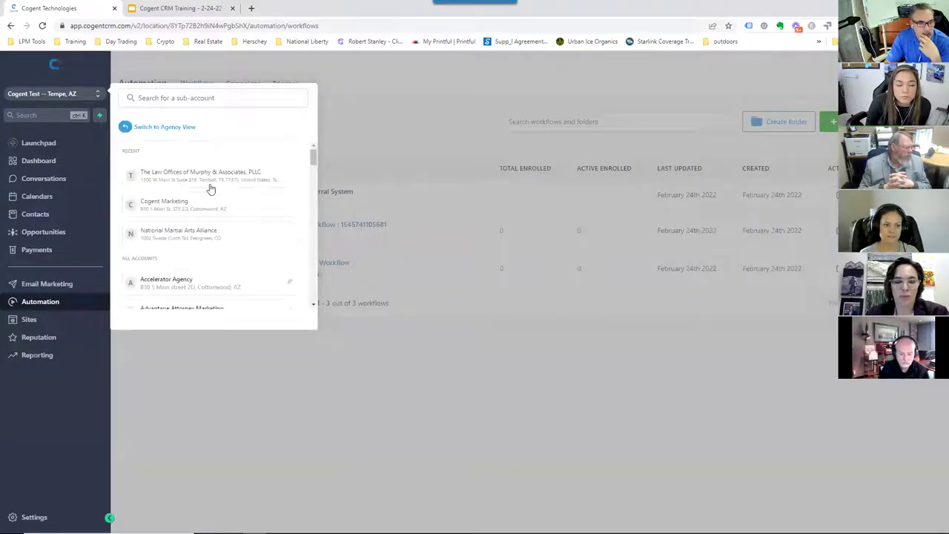
click(227, 178)
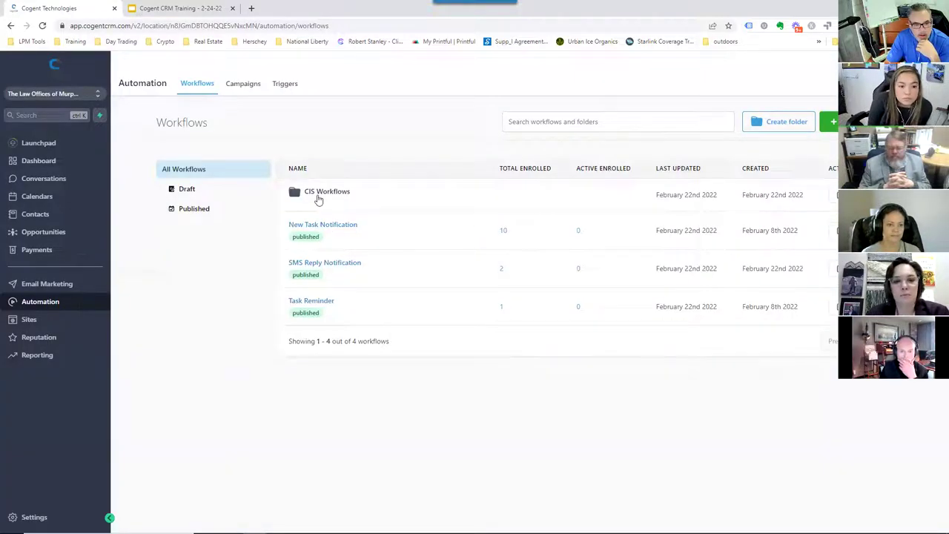
click(318, 196)
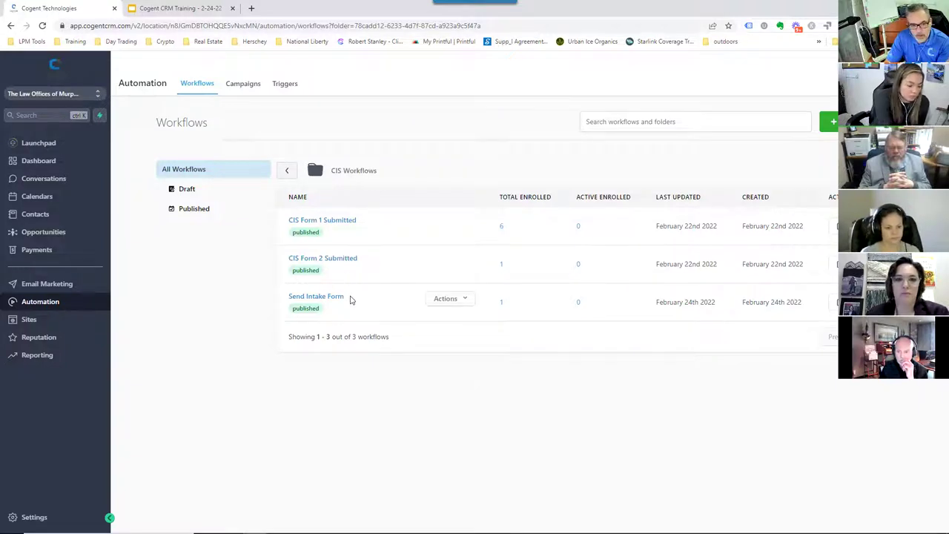
click(330, 298)
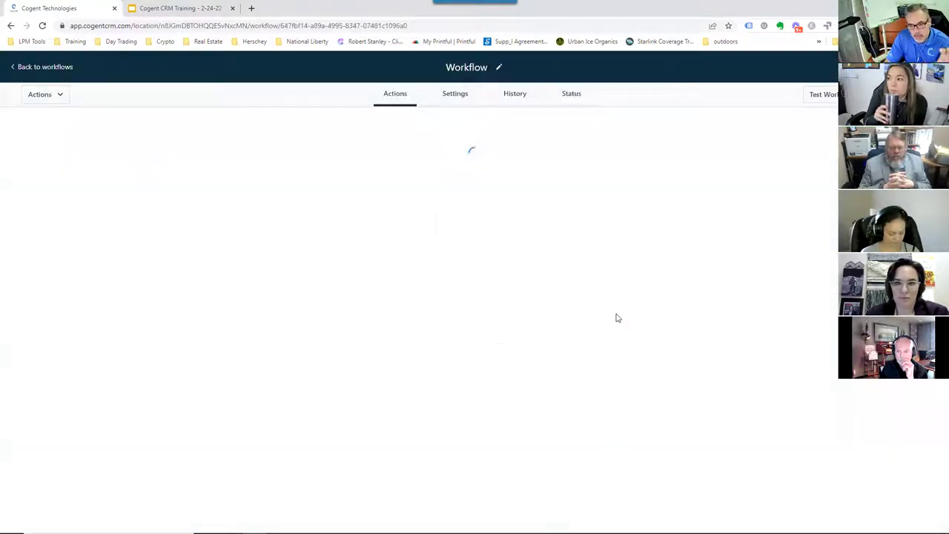
Inspect the first condition, first Add Contact Tag step and Email step settings.
scroll(447, 299, down, 2)
scroll(448, 300, up, 2)
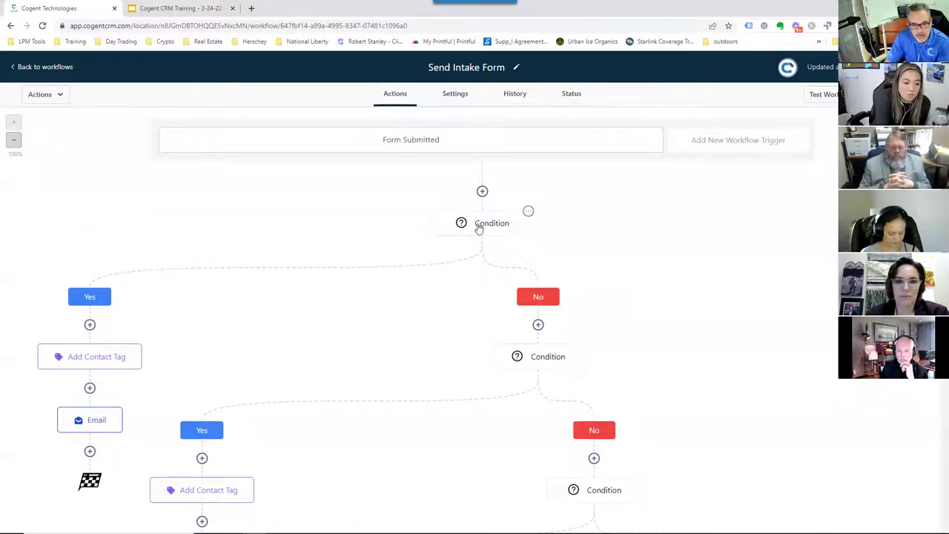
click(479, 226)
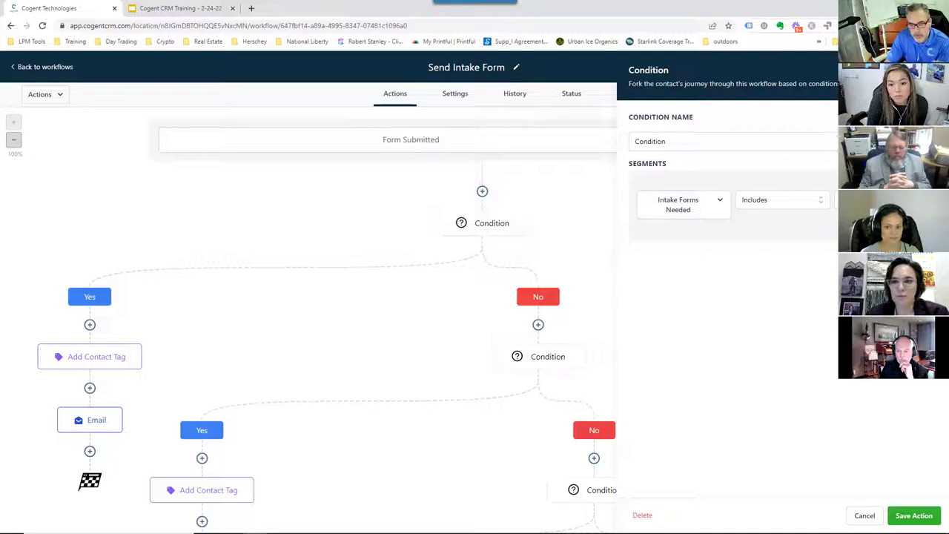
click(93, 359)
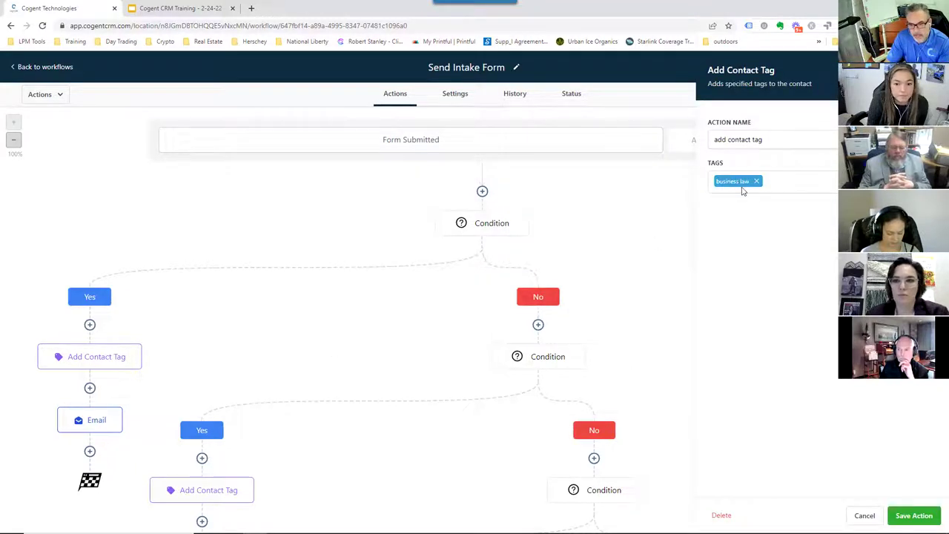
click(116, 424)
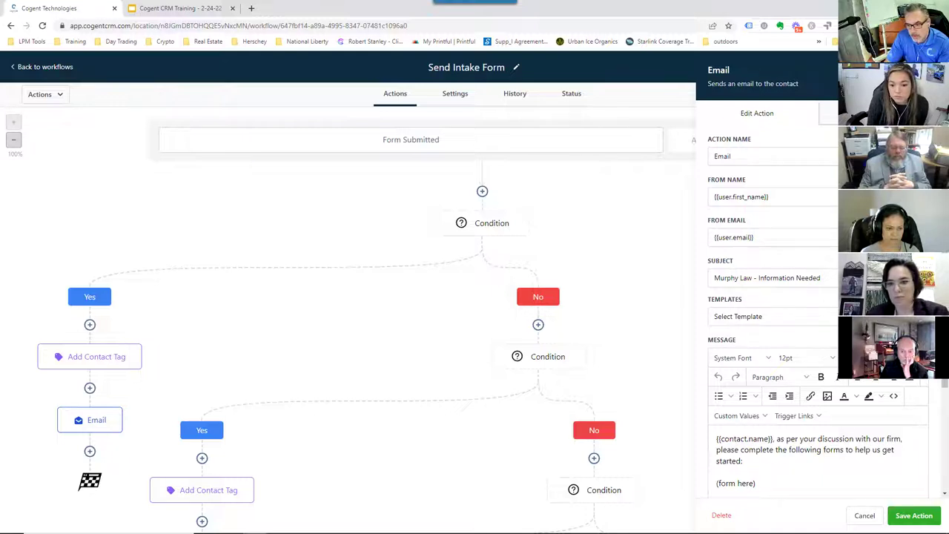
click(865, 516)
Inspect the second and lower condition settings, then scroll through the flowchart.
scroll(501, 361, down, 1)
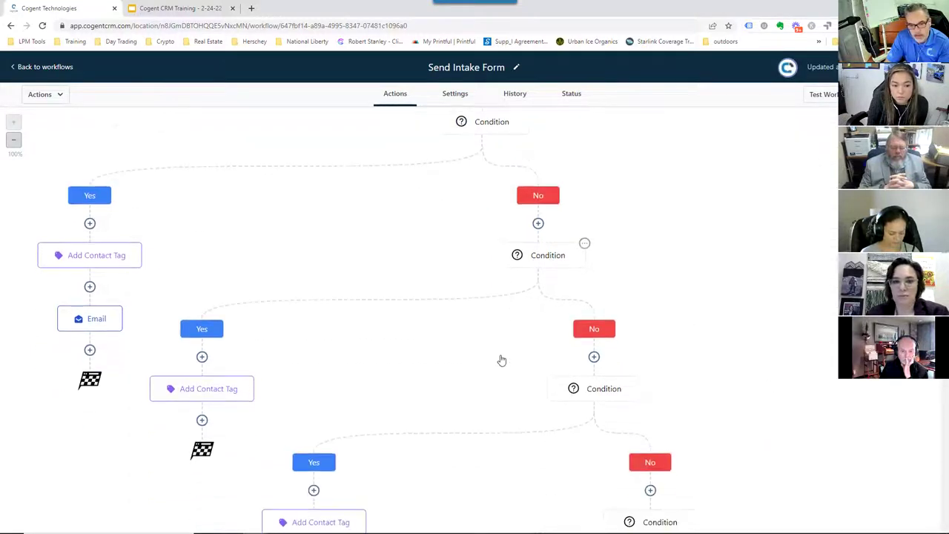
scroll(294, 275, up, 1)
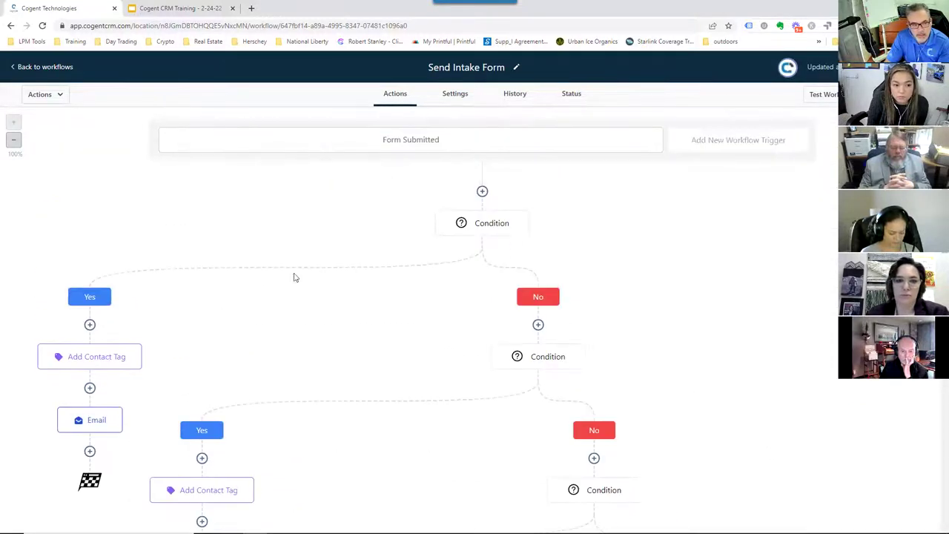
click(547, 358)
click(865, 513)
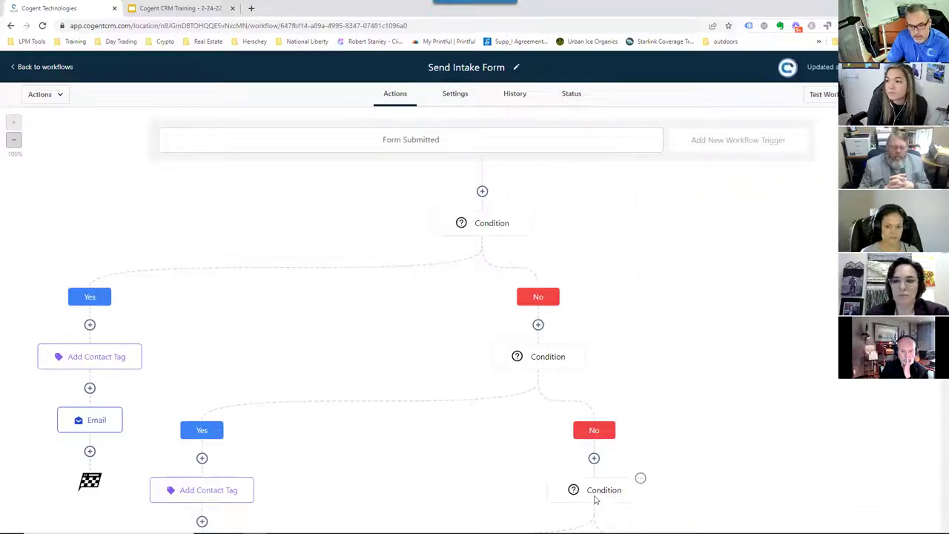
click(596, 497)
click(629, 336)
scroll(615, 339, down, 4)
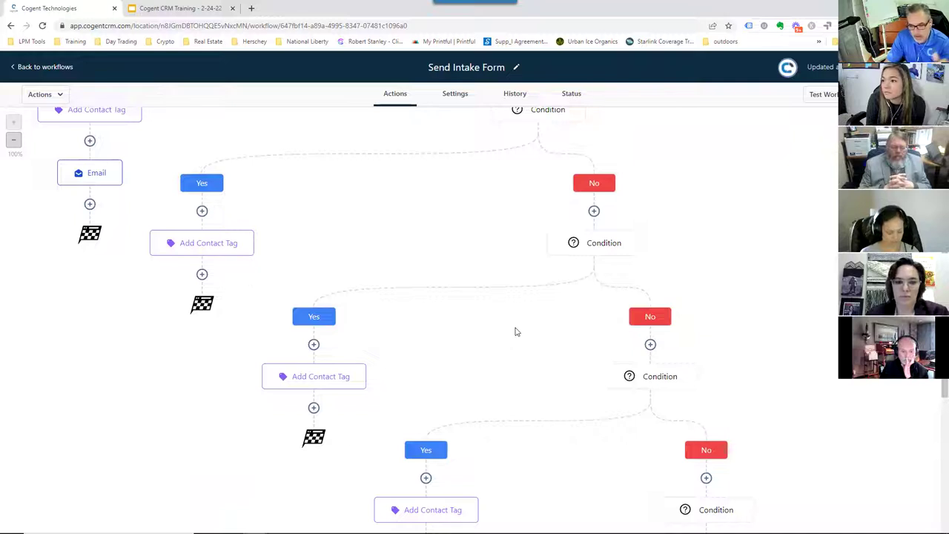
scroll(503, 317, up, 1)
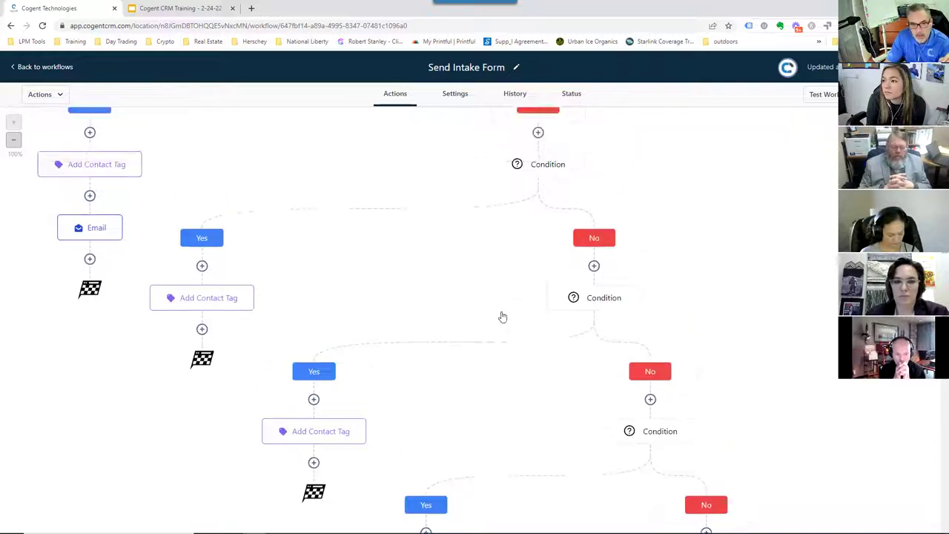
scroll(503, 316, up, 3)
Return to the workflows list and switch via Cogent Marketing to the Cogent Test sub-account.
click(46, 67)
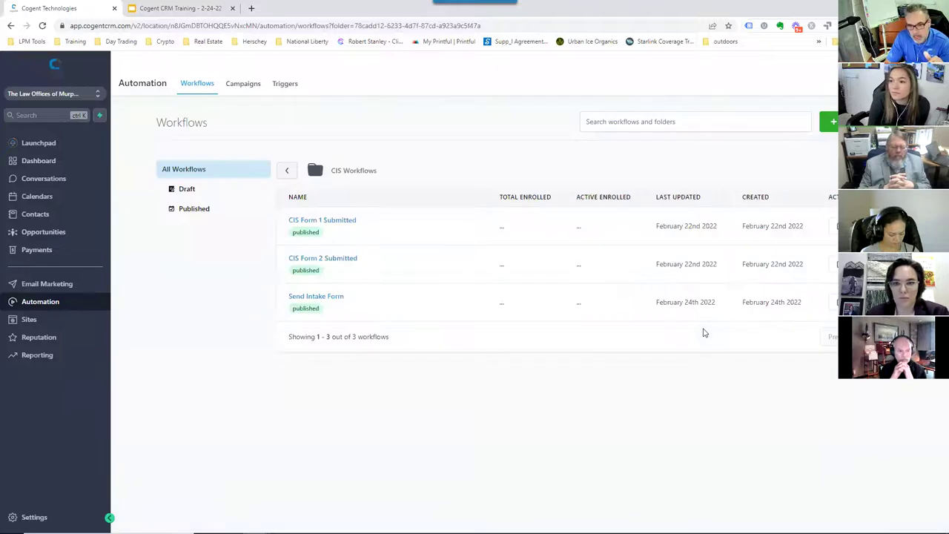
click(66, 97)
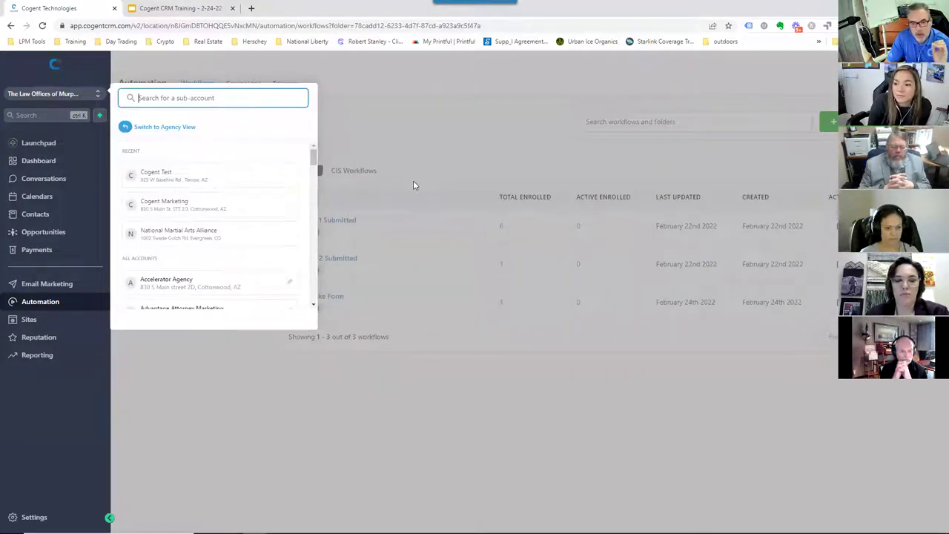
click(214, 208)
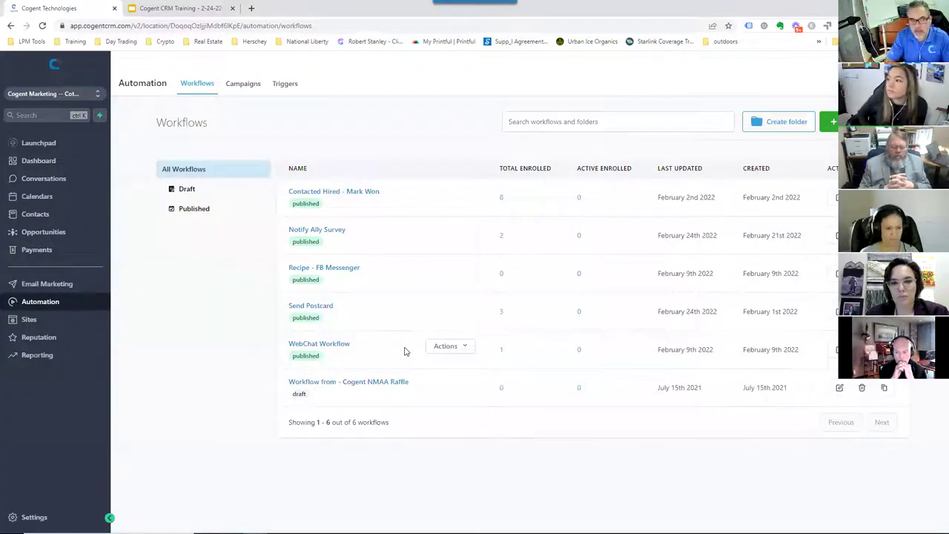
click(63, 95)
click(201, 208)
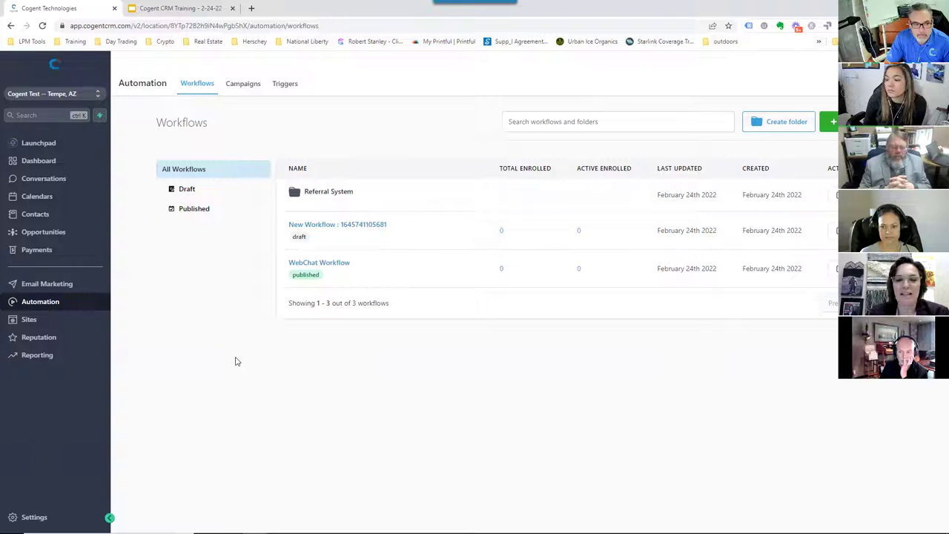
Open Email Marketing to see the Email Builder list with its one New Template.
click(74, 294)
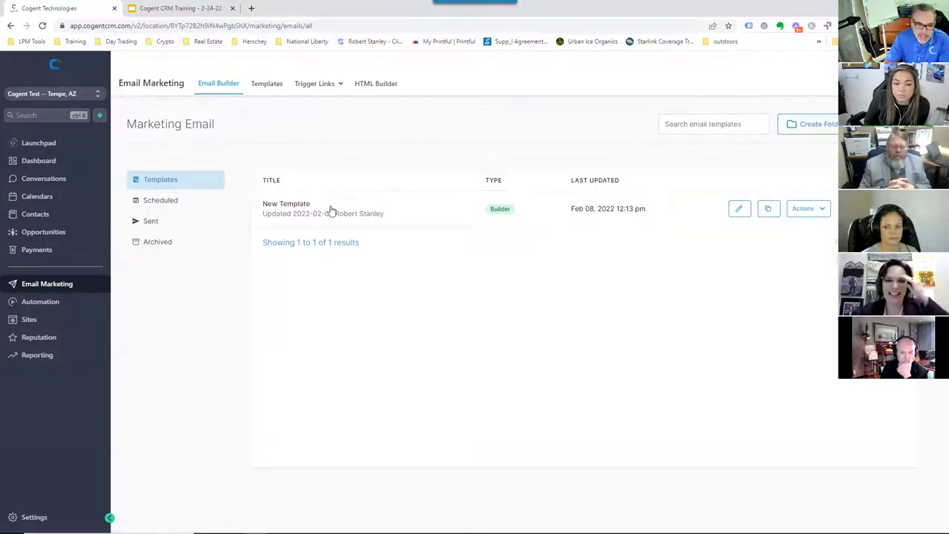
click(739, 208)
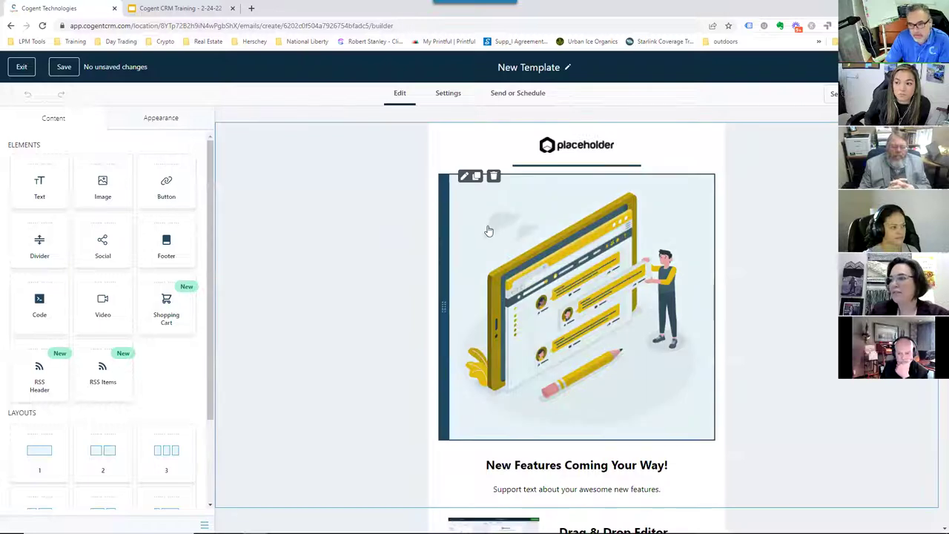
scroll(488, 231, down, 6)
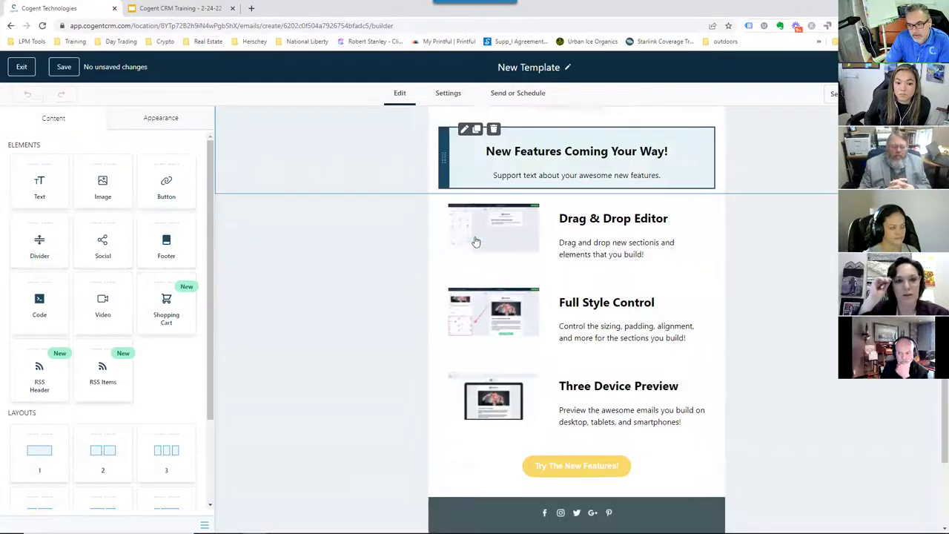
scroll(470, 240, up, 7)
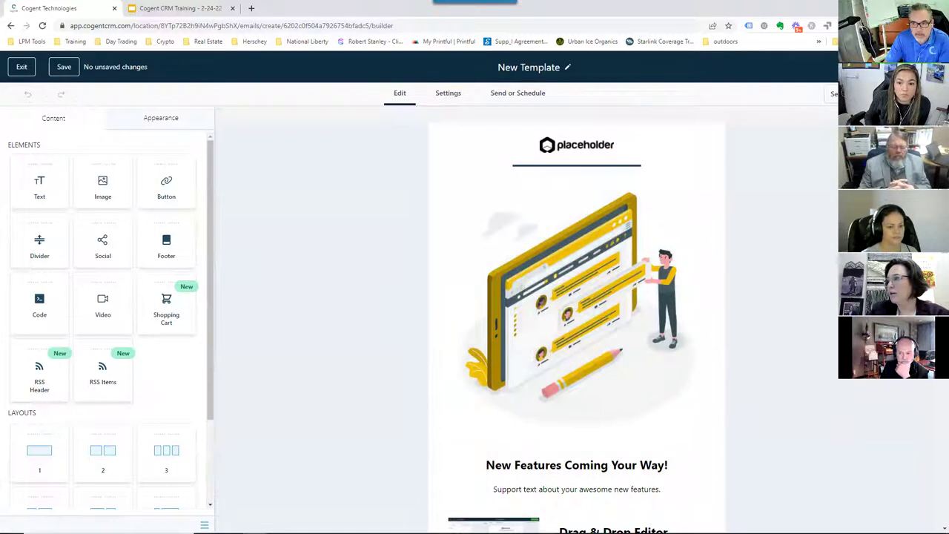
click(827, 94)
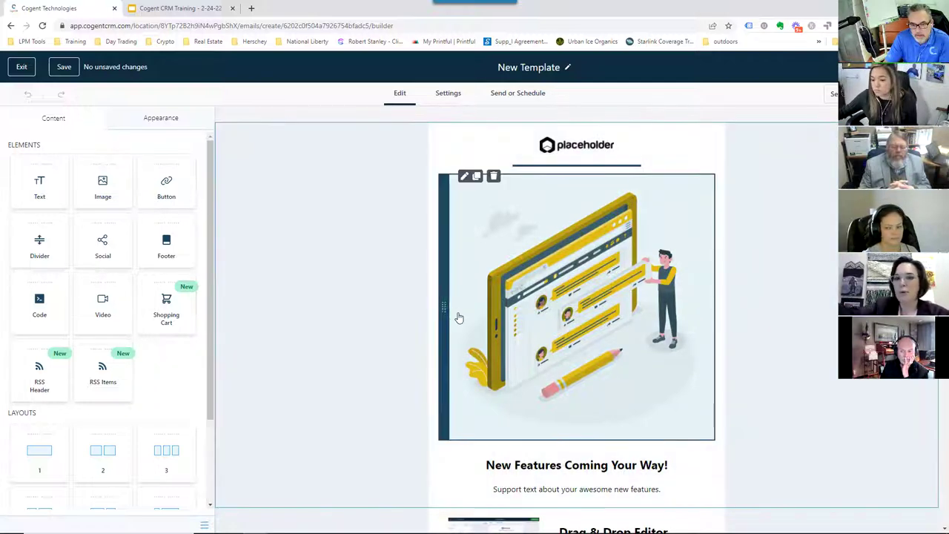
scroll(457, 318, down, 1)
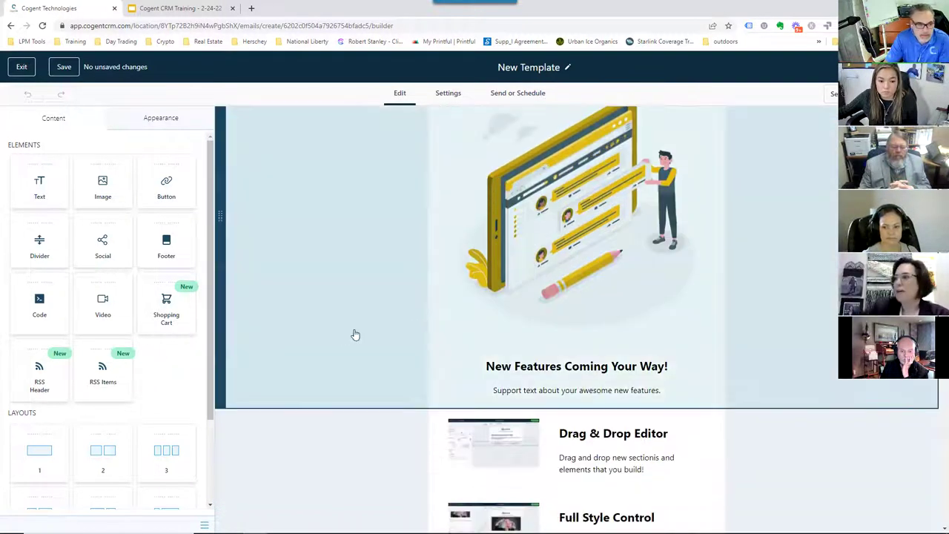
scroll(149, 346, down, 3)
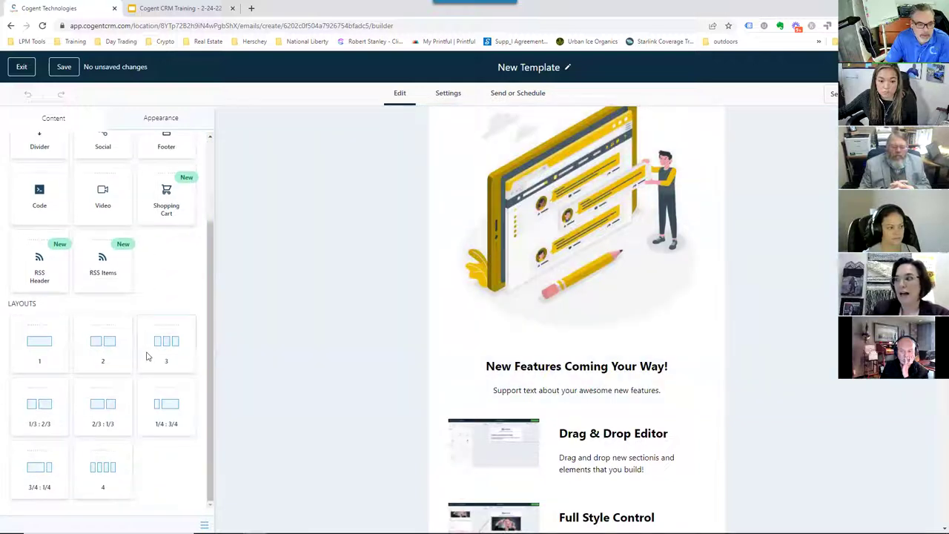
scroll(169, 334, up, 3)
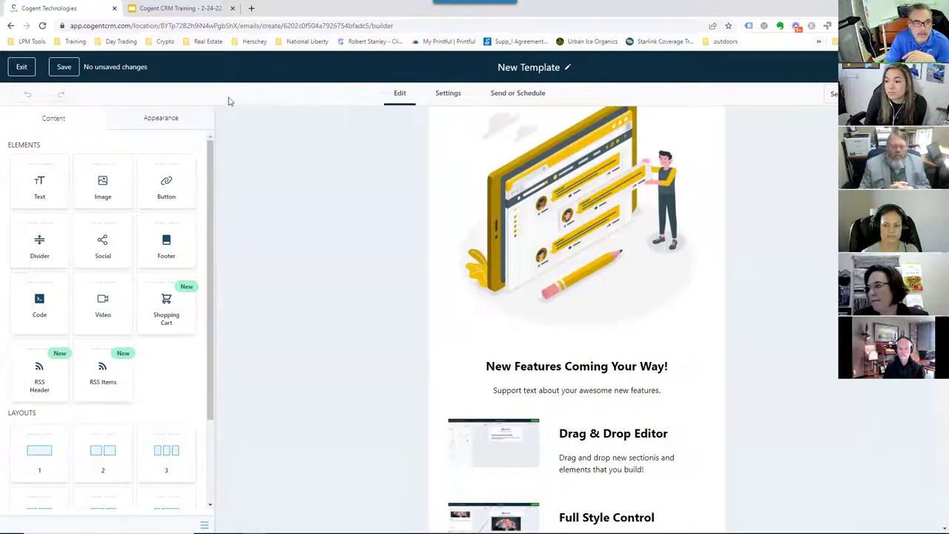
Exit the email builder back to the templates list holding only New Template.
click(23, 69)
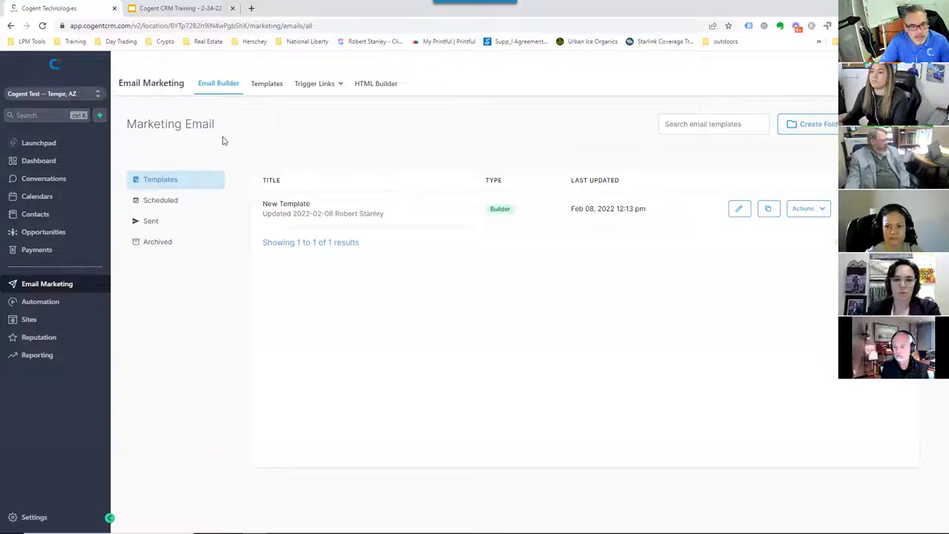
Search 'surf' in the sub-account switcher and switch to Surf City Lawyers.
click(58, 97)
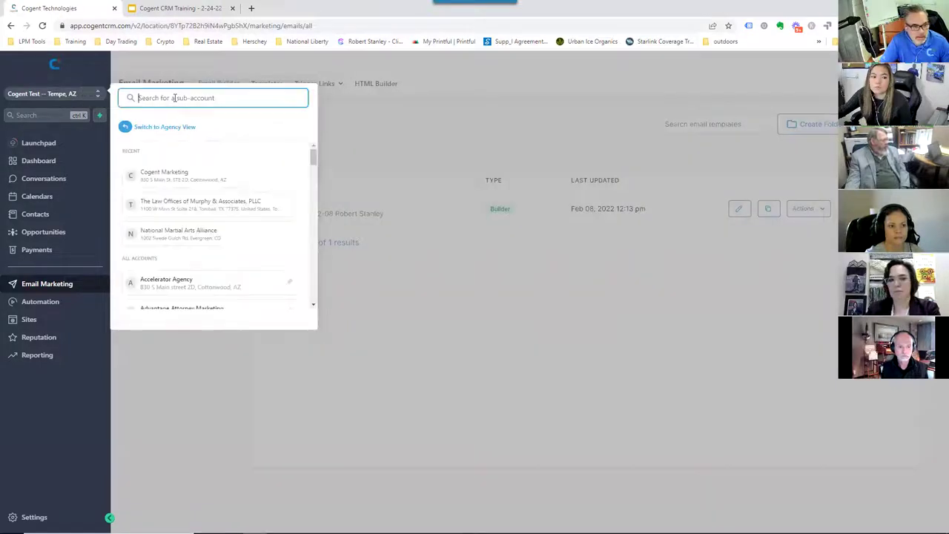
text(surf)
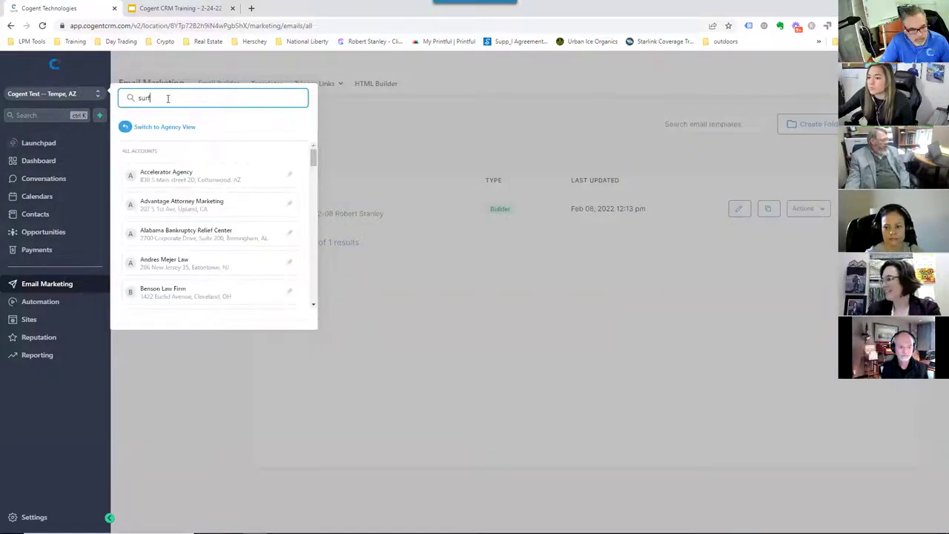
click(180, 177)
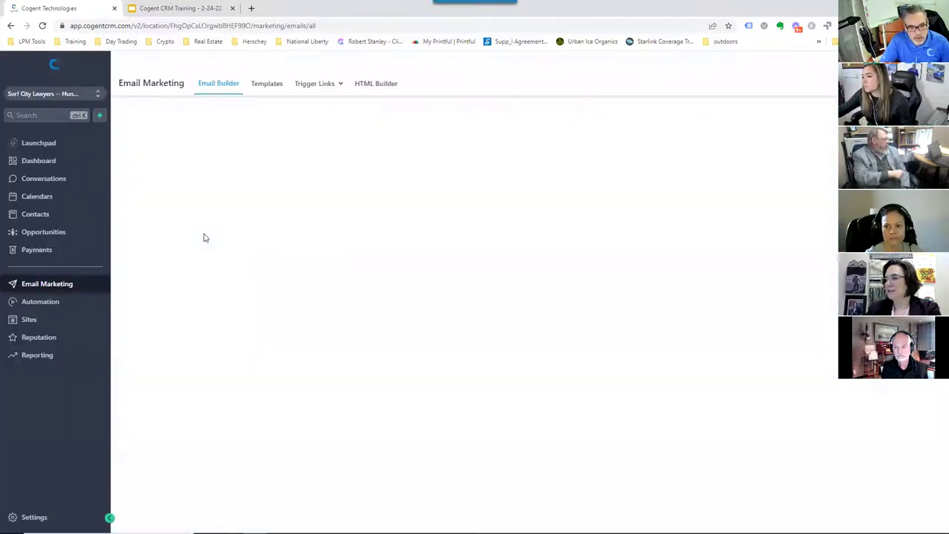
Visit Opportunities, then open Automation's Triggers tab listing Call Tracking and Facebook folders.
click(50, 234)
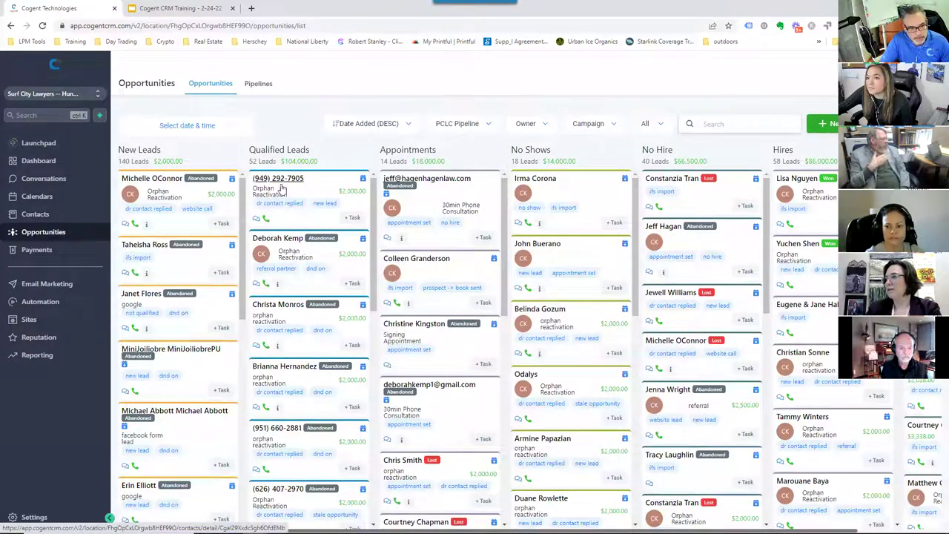
click(55, 302)
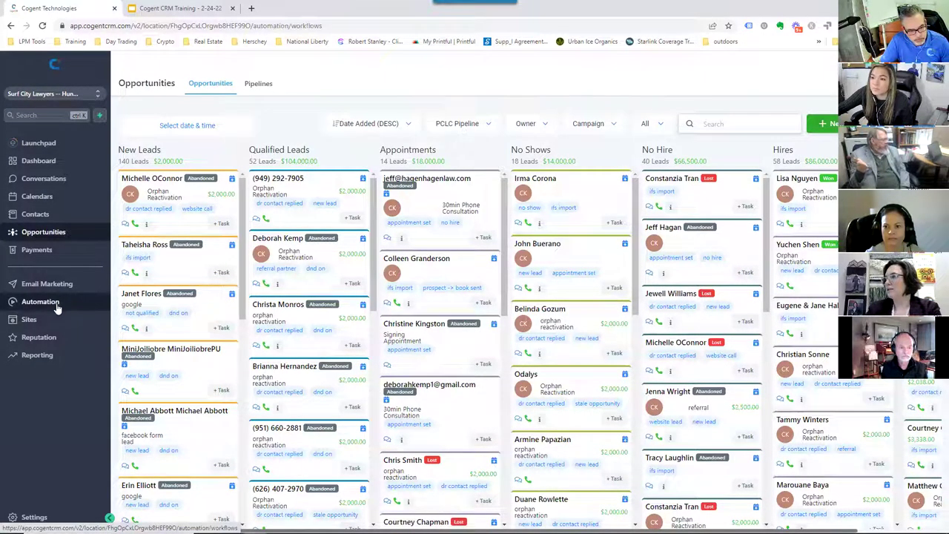
click(292, 90)
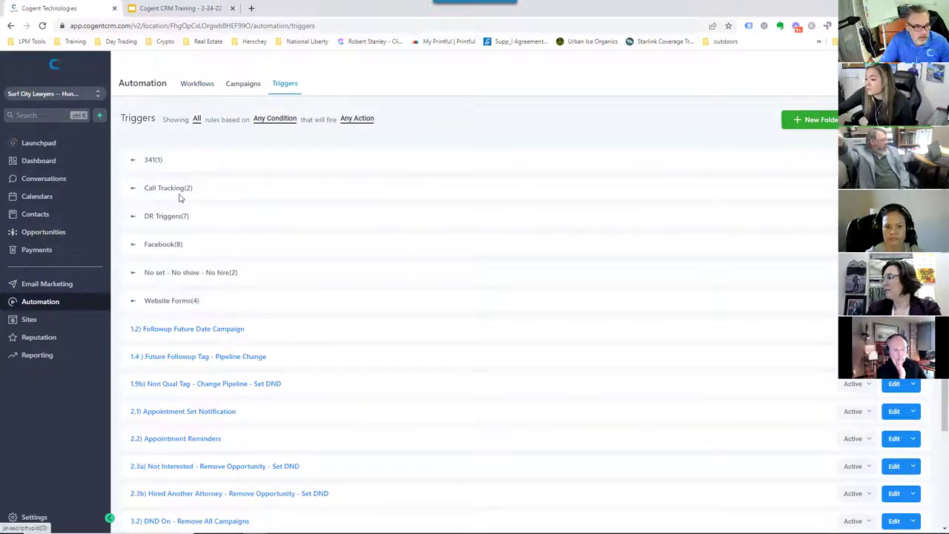
In the Call Tracking folder, look at Call From Website, then open the Call from Mail trigger.
click(177, 189)
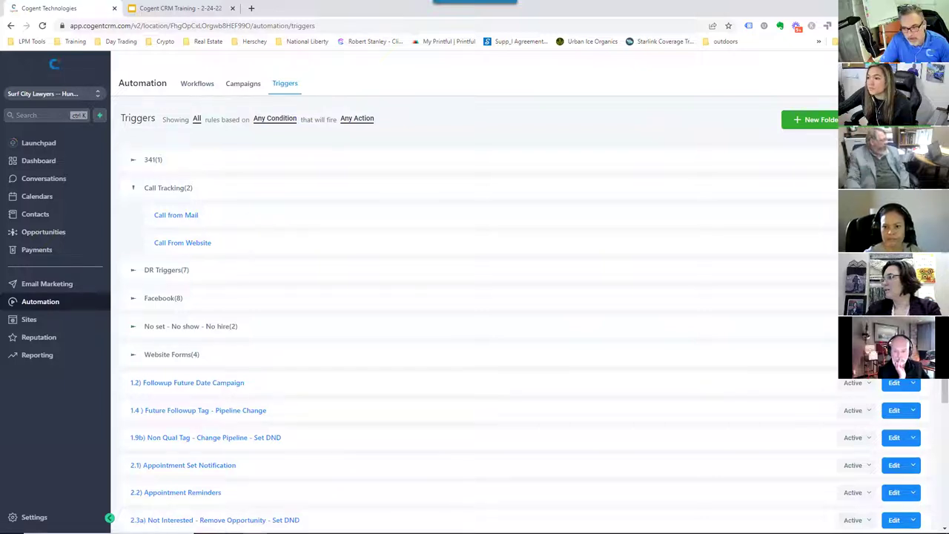
click(860, 120)
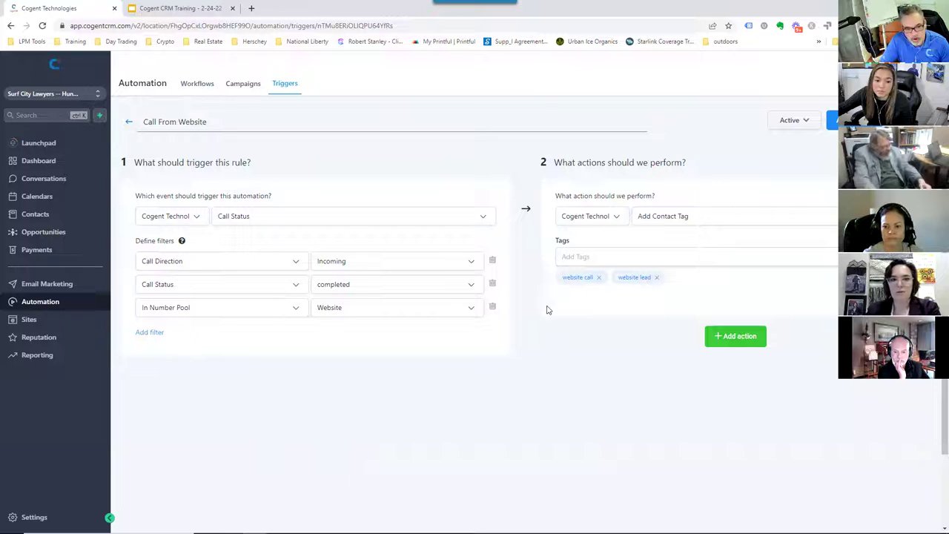
click(130, 123)
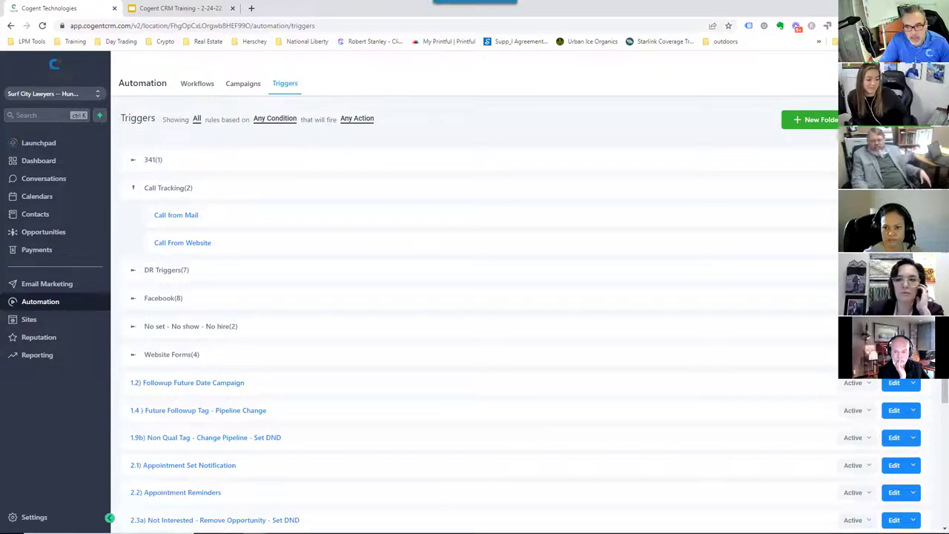
click(176, 214)
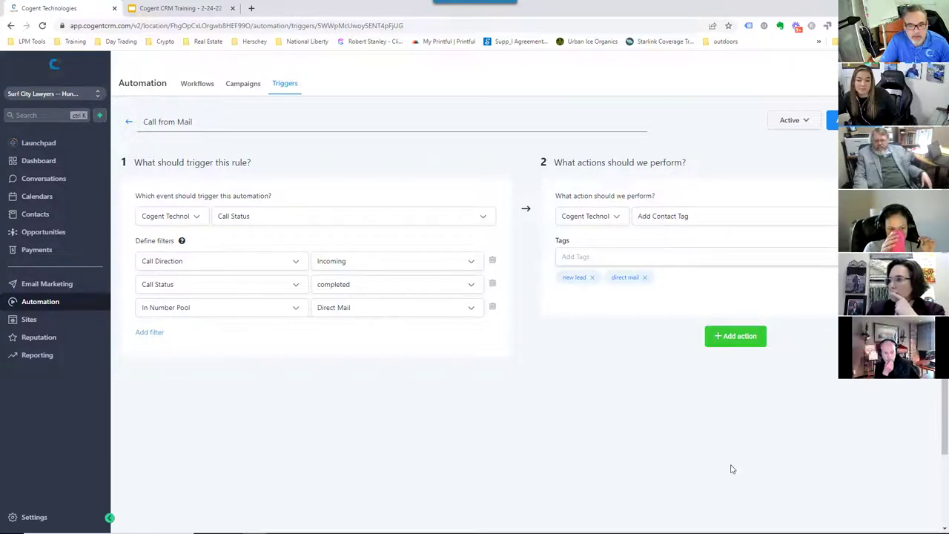
scroll(646, 394, down, 2)
scroll(611, 456, up, 2)
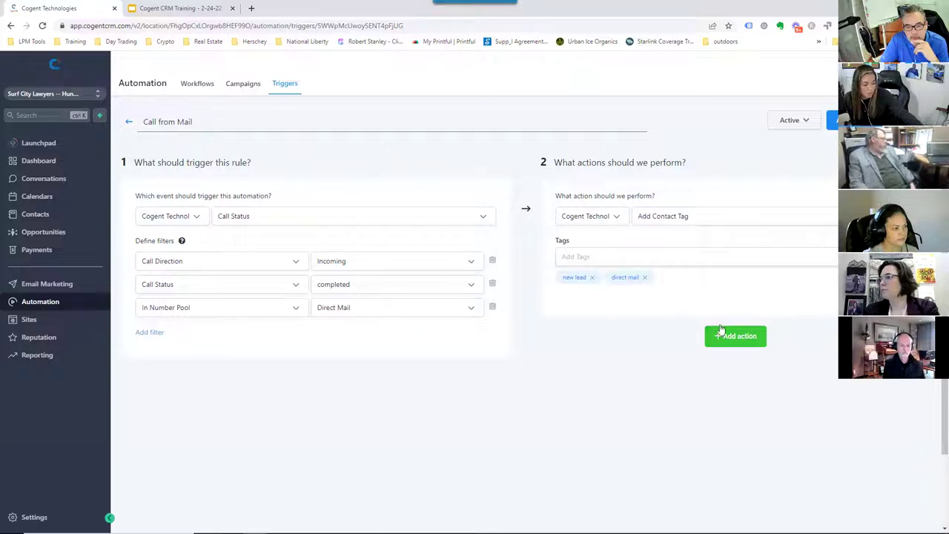
click(744, 336)
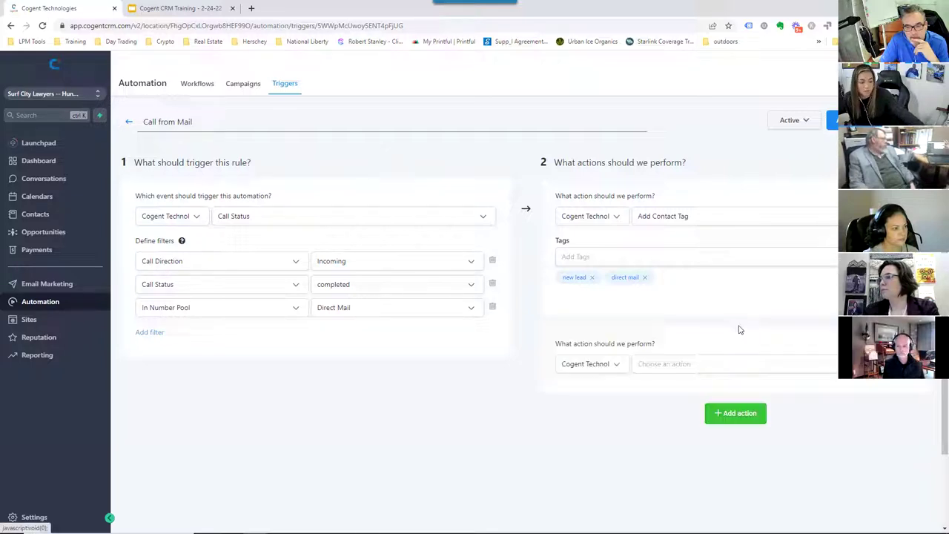
click(691, 371)
scroll(691, 370, down, 1)
click(692, 355)
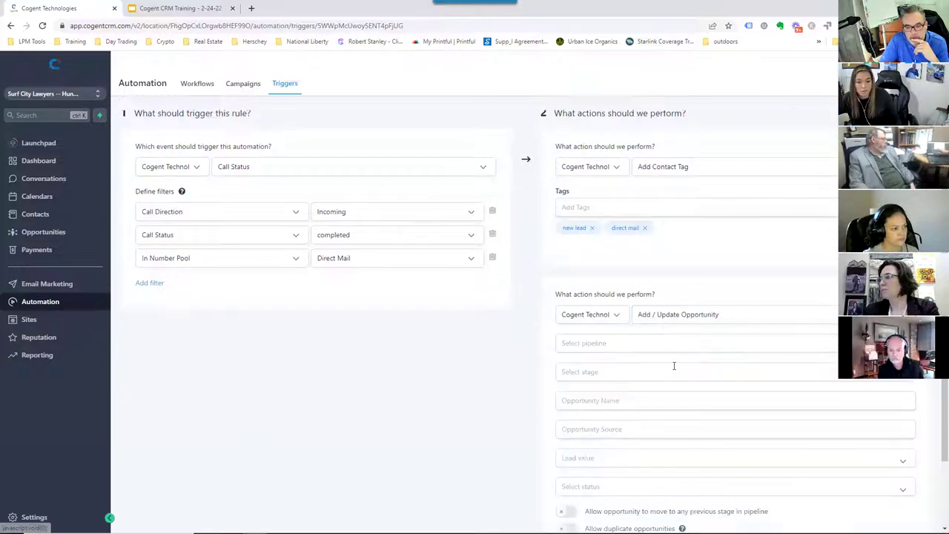
click(616, 343)
click(615, 366)
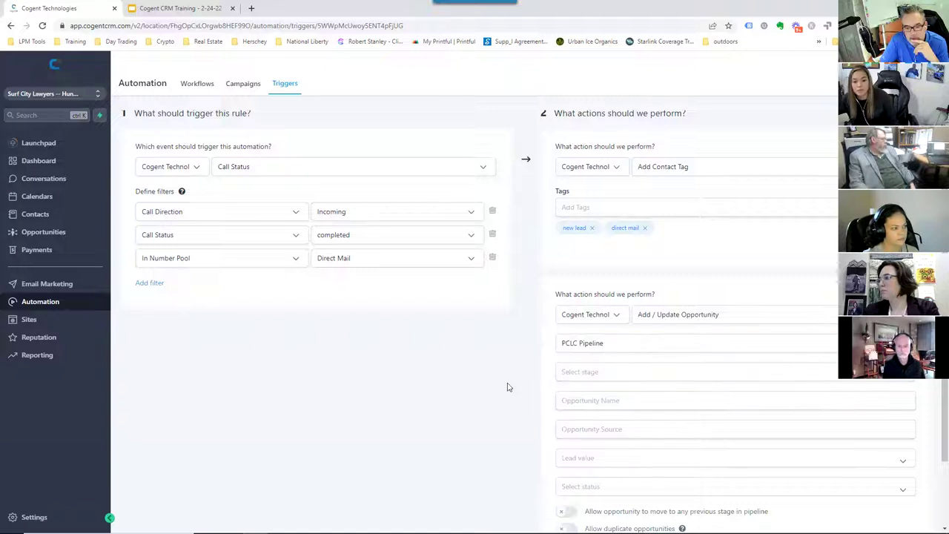
scroll(569, 353, down, 2)
click(632, 288)
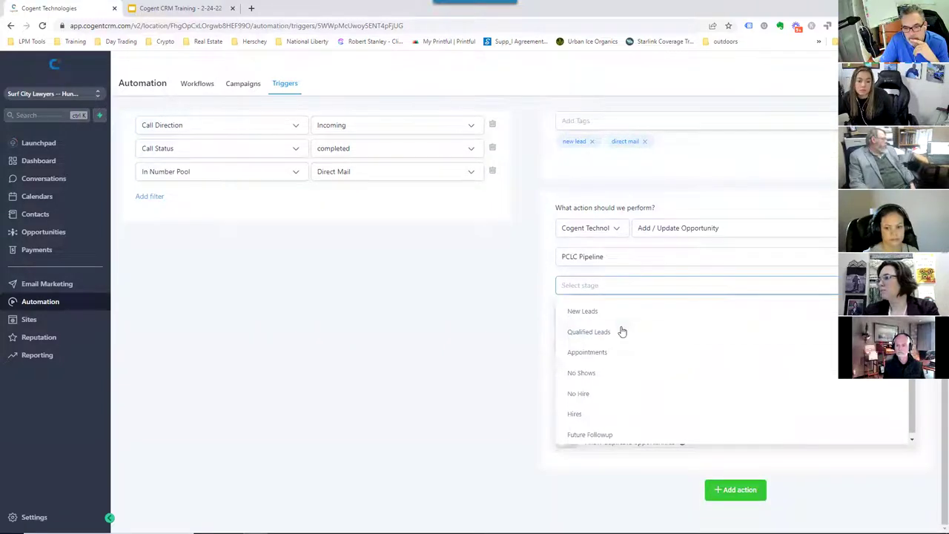
click(618, 336)
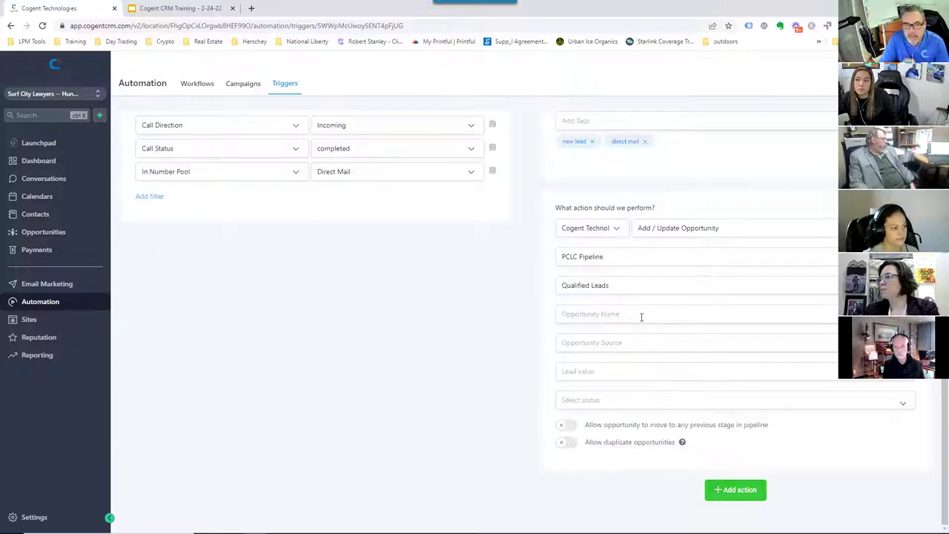
scroll(507, 334, up, 1)
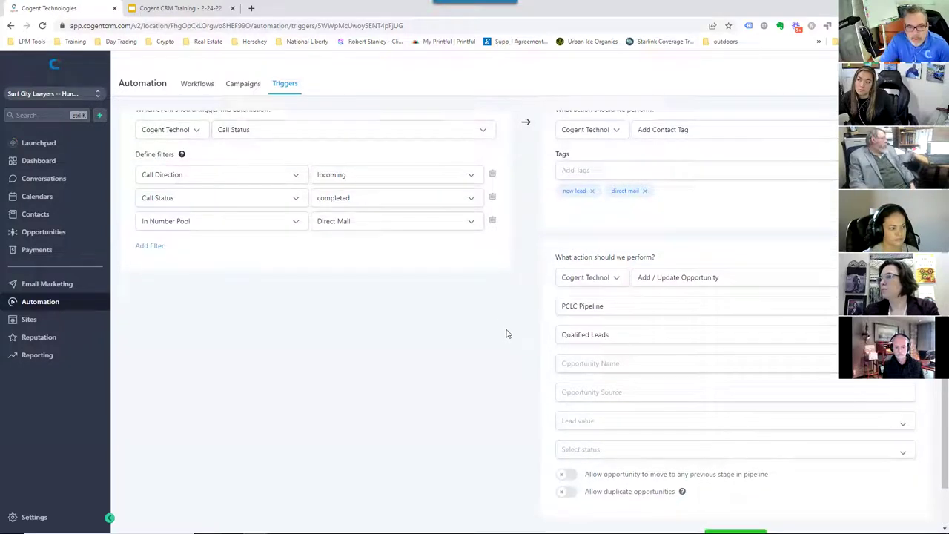
scroll(507, 335, up, 1)
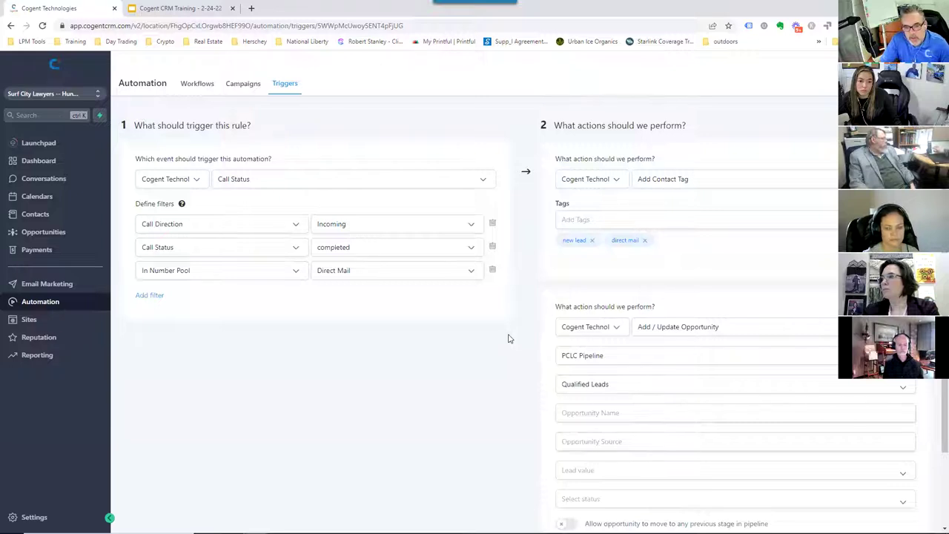
scroll(509, 341, down, 1)
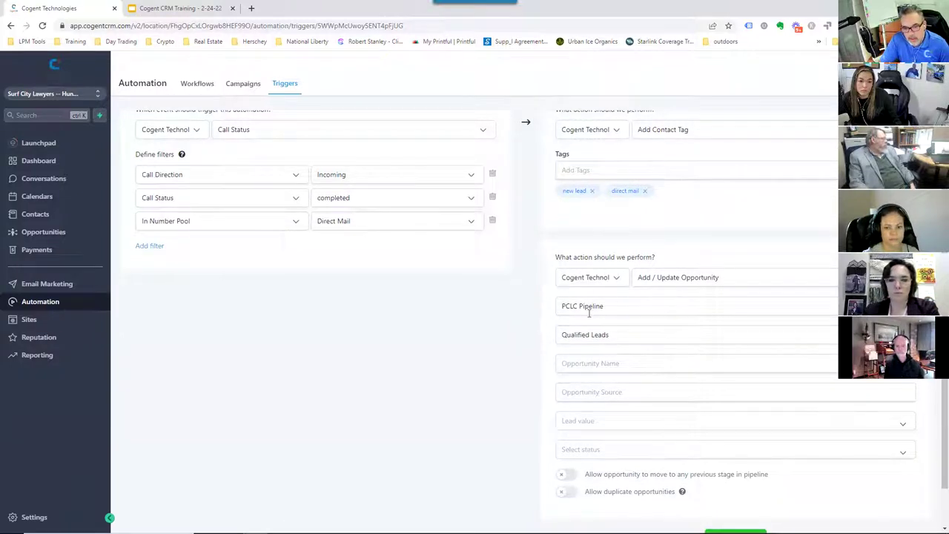
scroll(484, 249, up, 1)
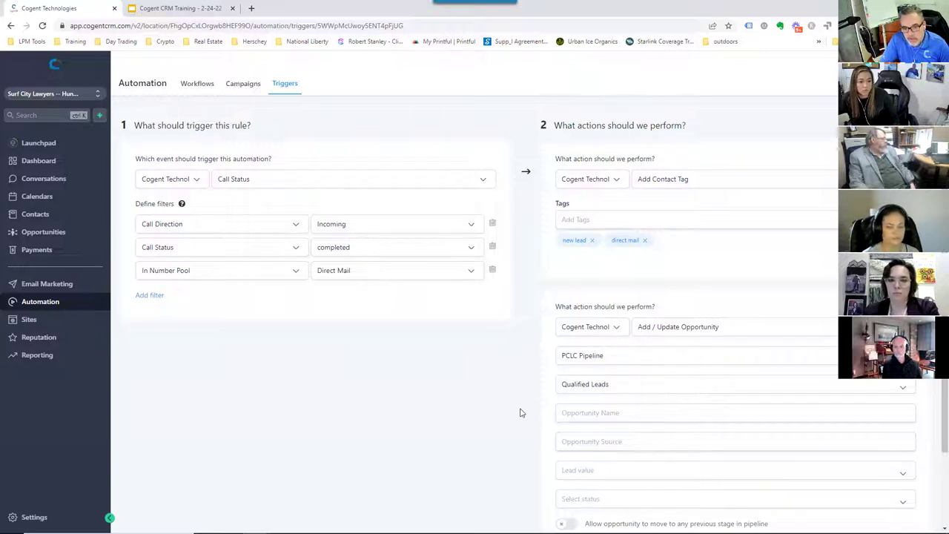
scroll(521, 413, down, 1)
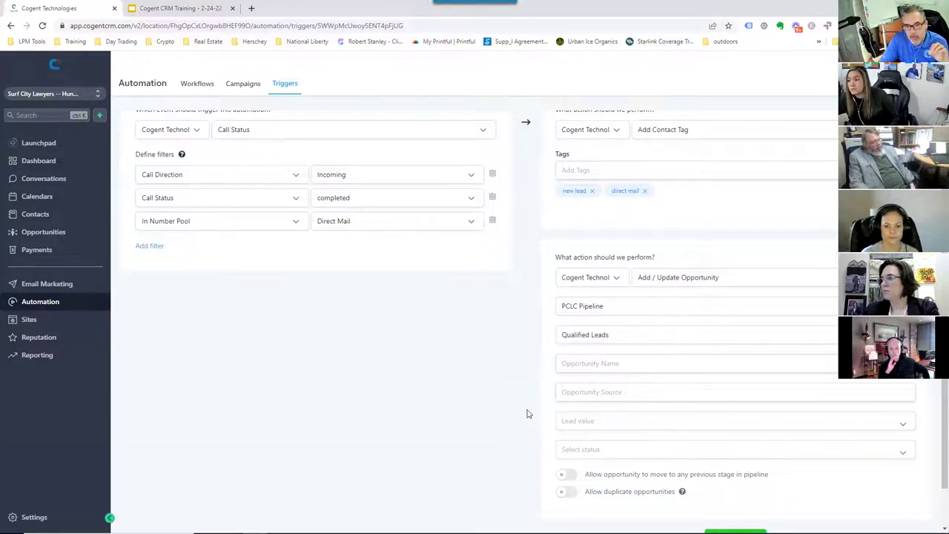
scroll(493, 373, up, 1)
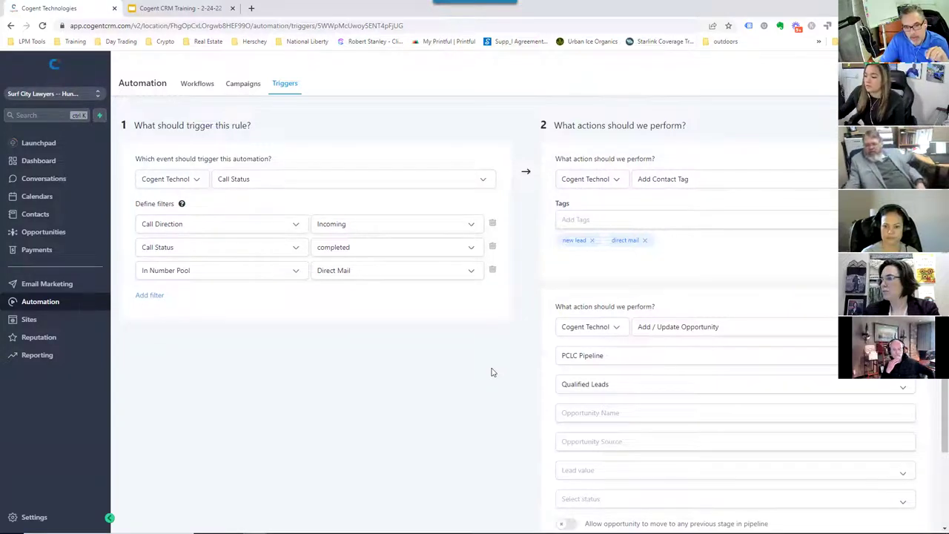
scroll(491, 372, down, 2)
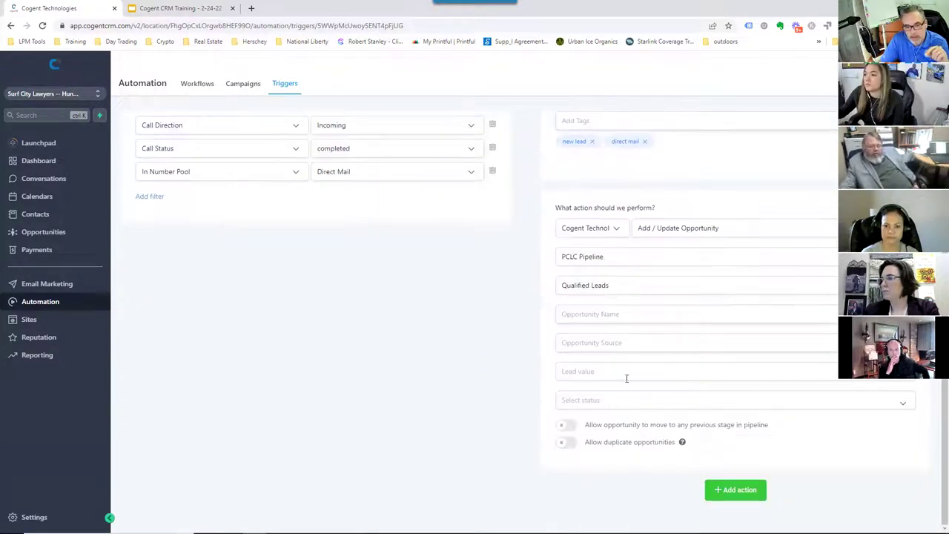
scroll(715, 457, up, 3)
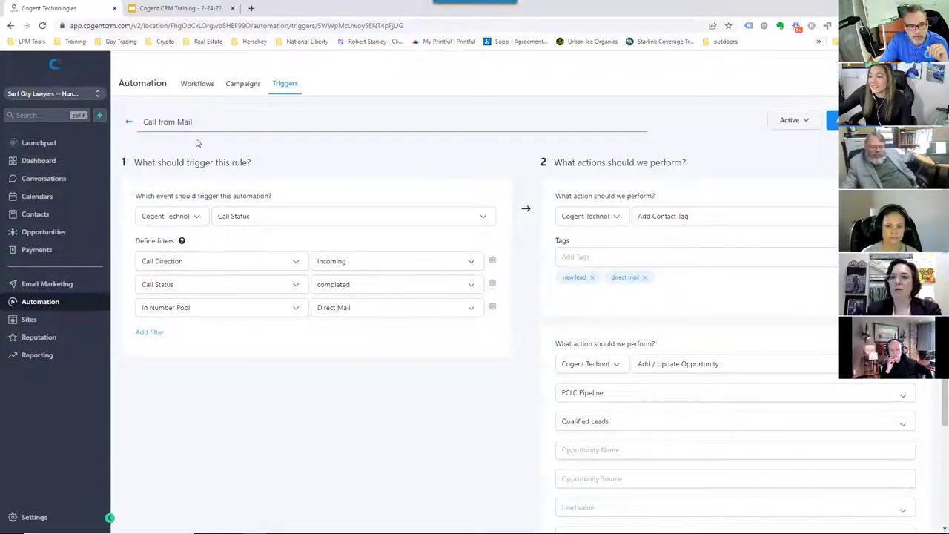
scroll(549, 291, down, 2)
scroll(548, 283, up, 2)
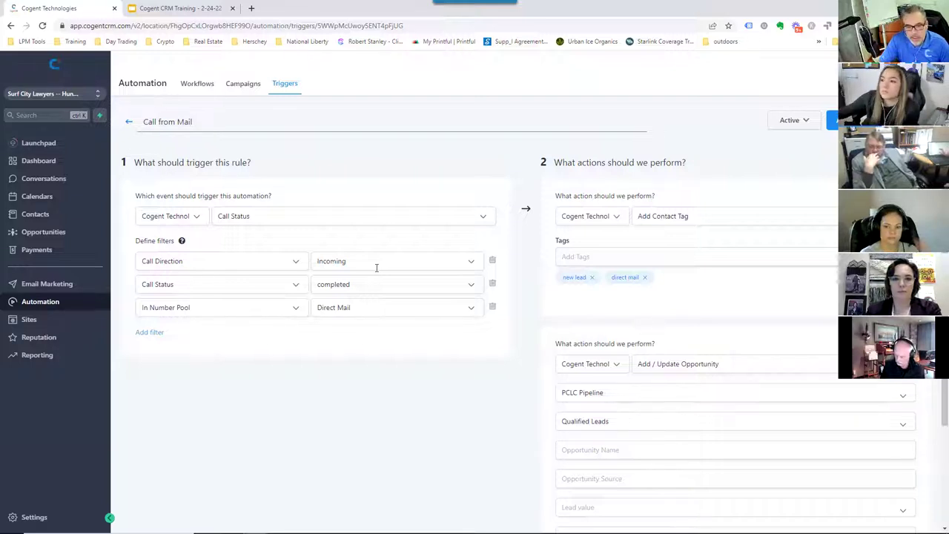
Leave the Call from Mail editor and collapse the Call Tracking trigger folder.
click(130, 124)
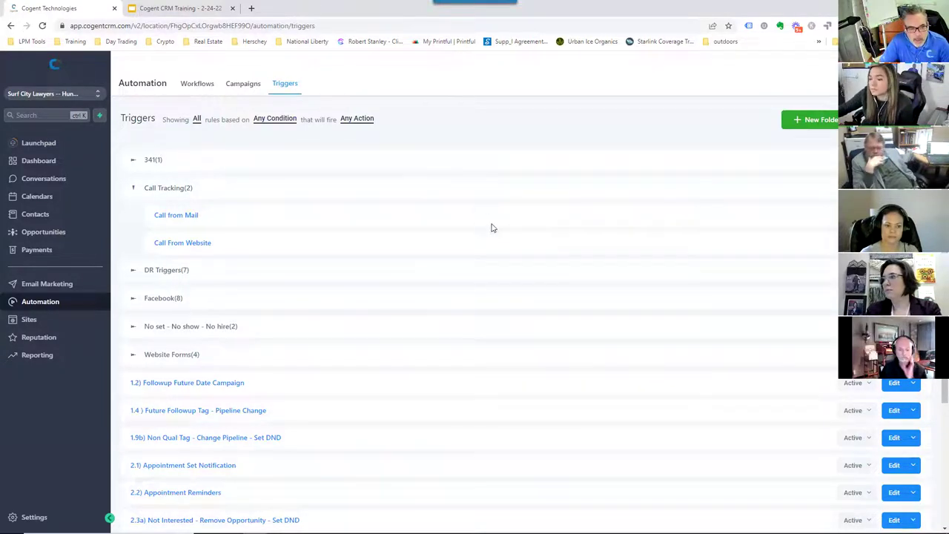
click(132, 188)
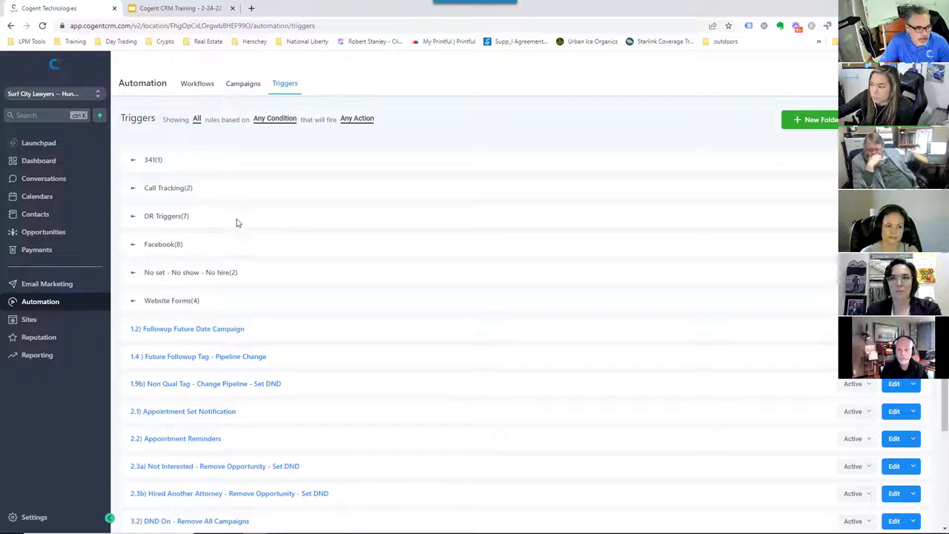
Find the Appointment Reminders campaign in the Campaigns list and open it.
click(243, 83)
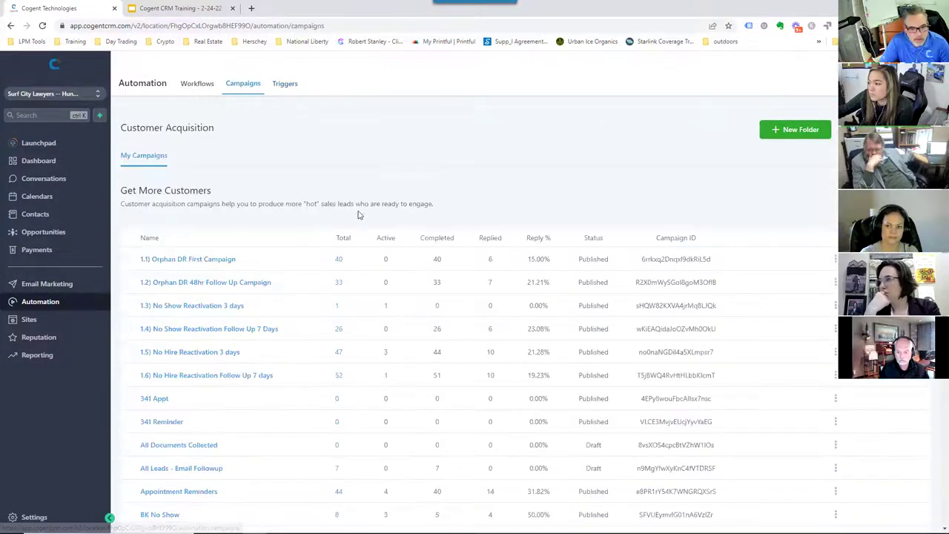
scroll(290, 243, down, 2)
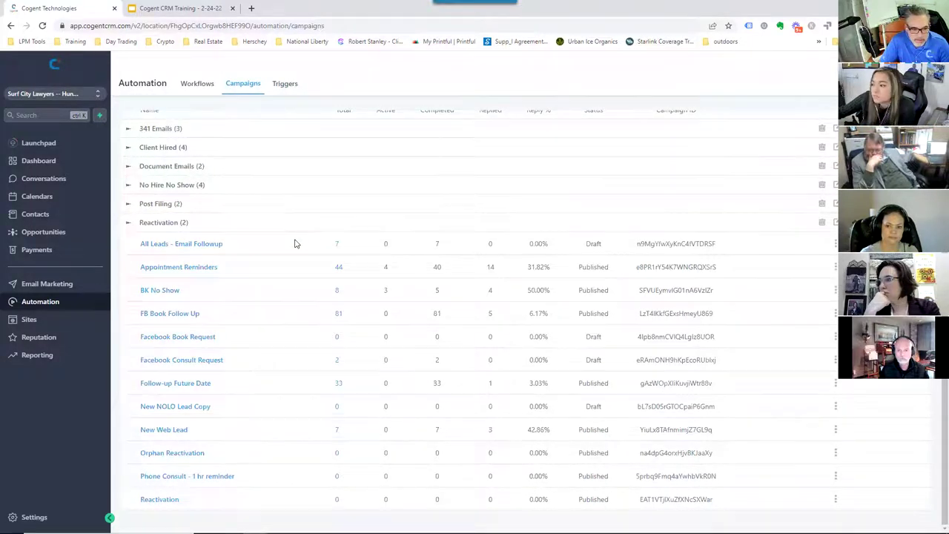
scroll(295, 243, up, 1)
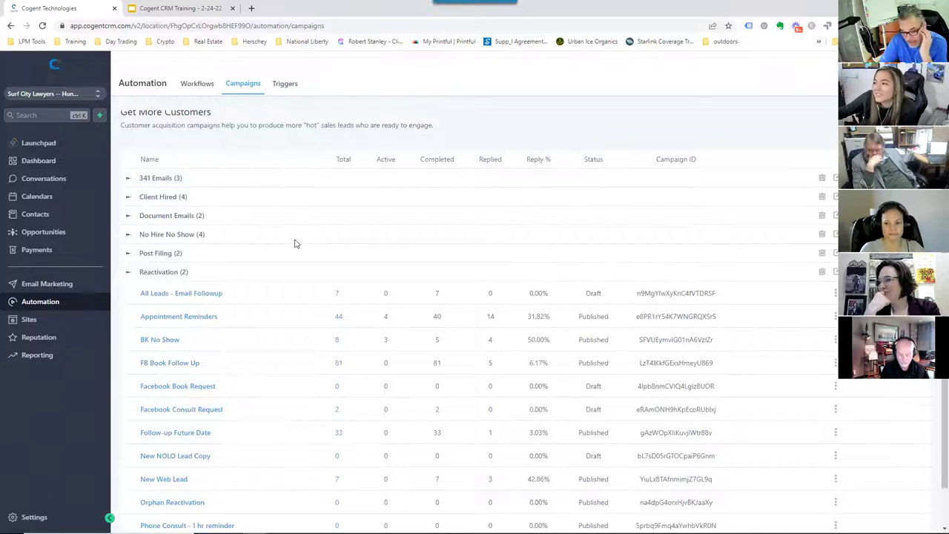
scroll(284, 302, down, 1)
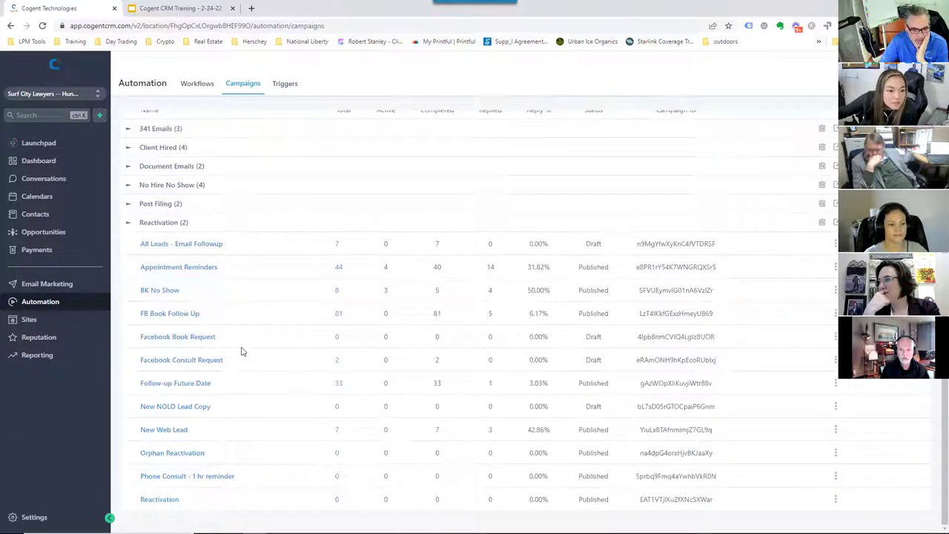
click(238, 276)
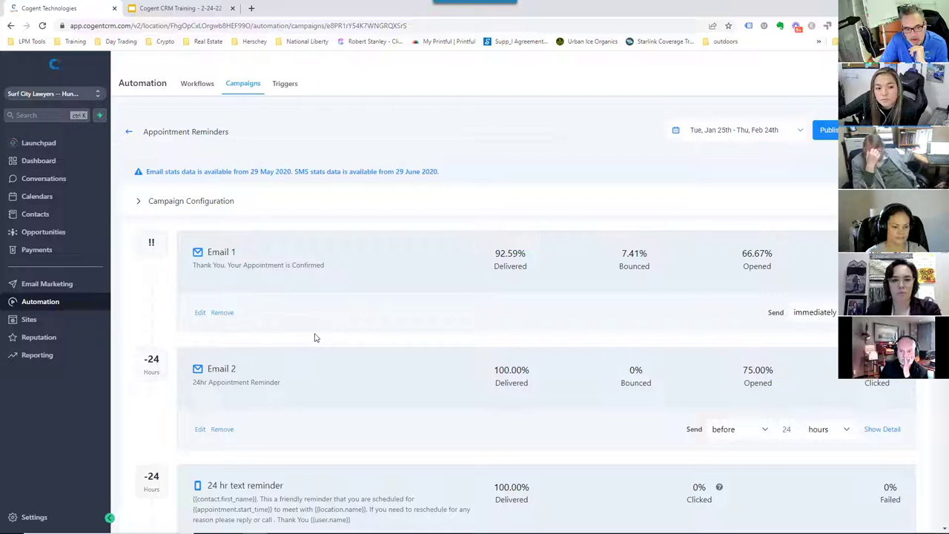
Review the Appointment Reminders step statistics, then return to the Campaigns folder list.
scroll(313, 335, down, 2)
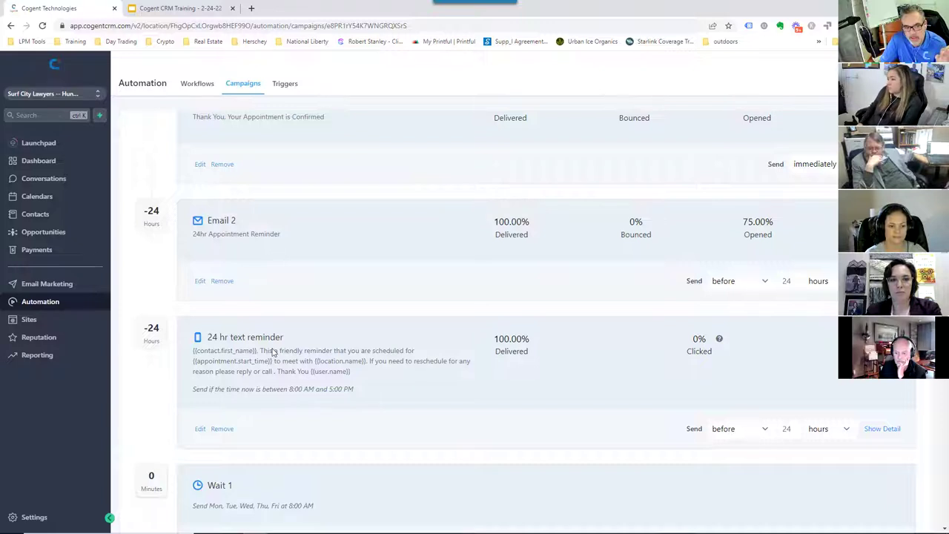
scroll(271, 341, down, 4)
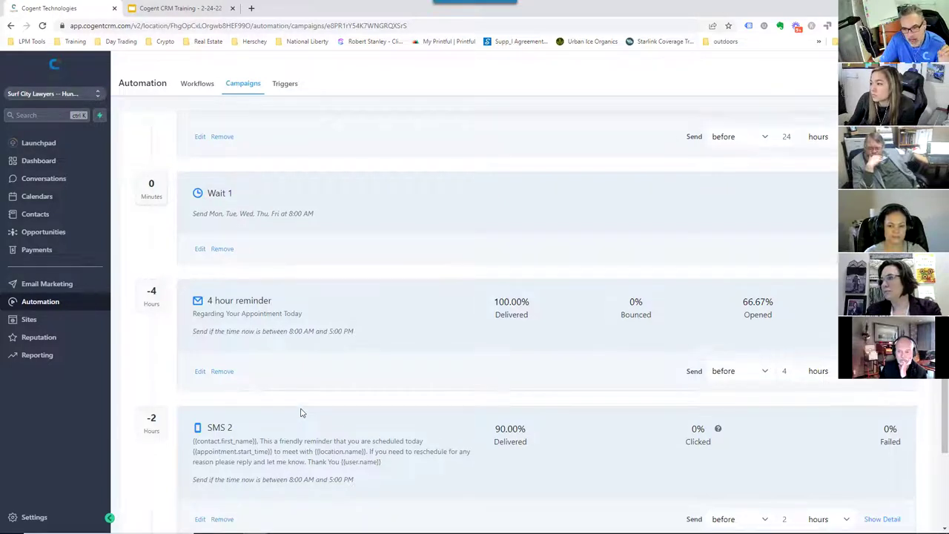
scroll(301, 413, up, 5)
scroll(304, 412, up, 2)
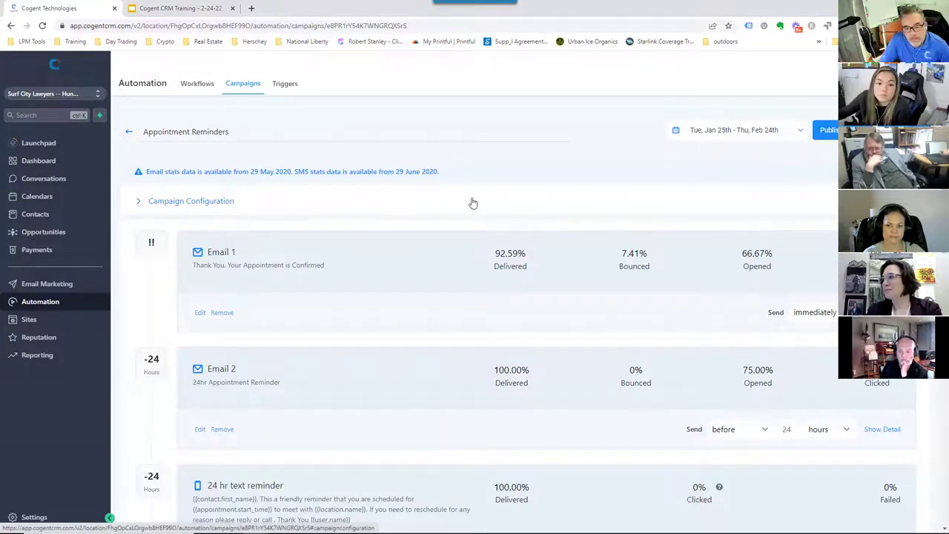
scroll(460, 208, down, 2)
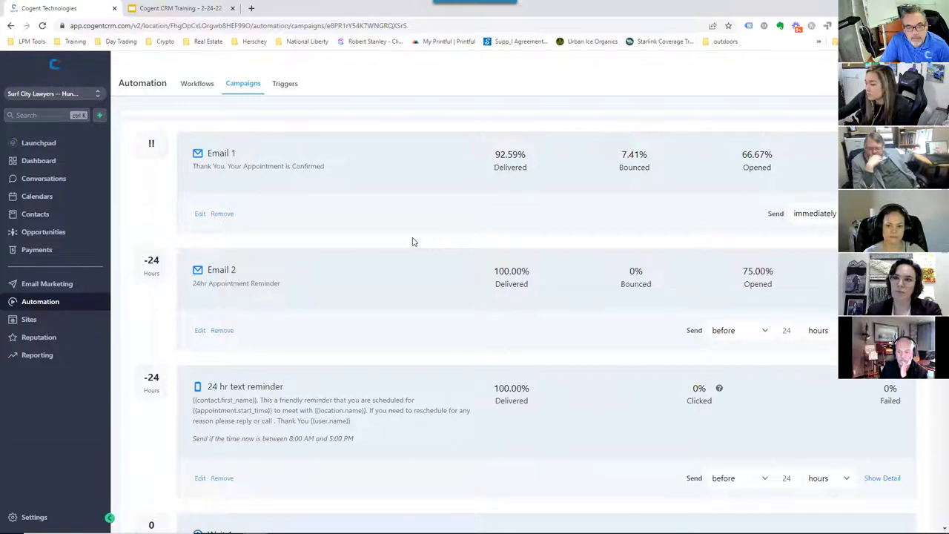
scroll(414, 242, up, 2)
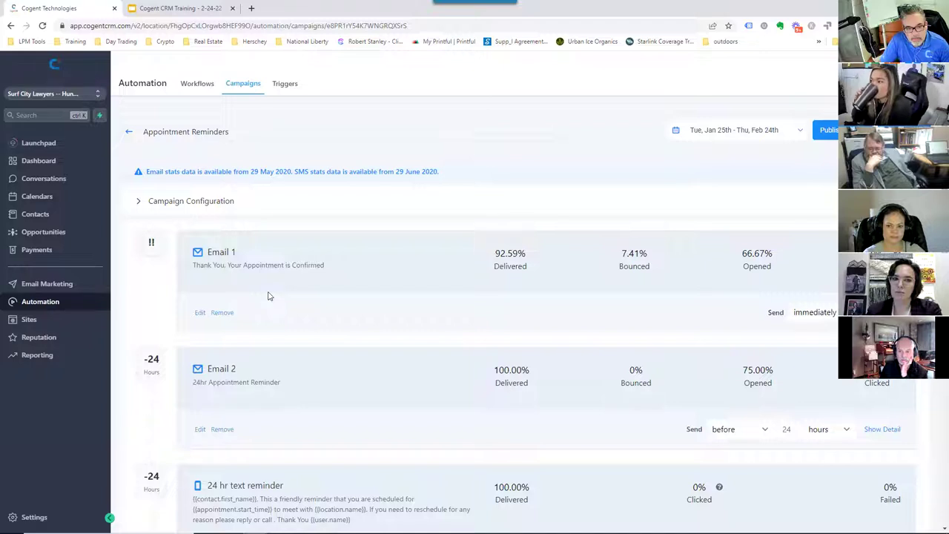
click(237, 87)
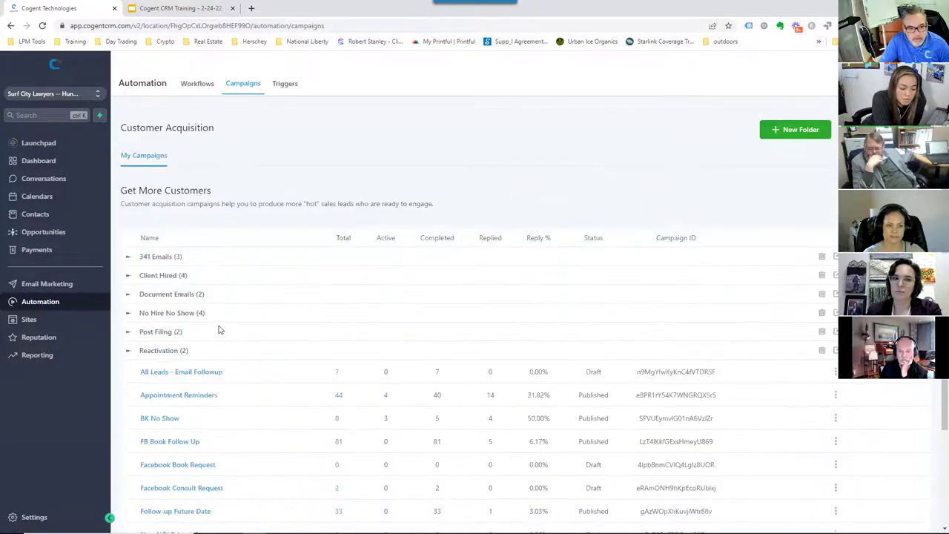
Open the 1.5) No Hire Reactivation 3 days campaign from the No Hire No Show folder.
scroll(217, 334, down, 1)
click(128, 215)
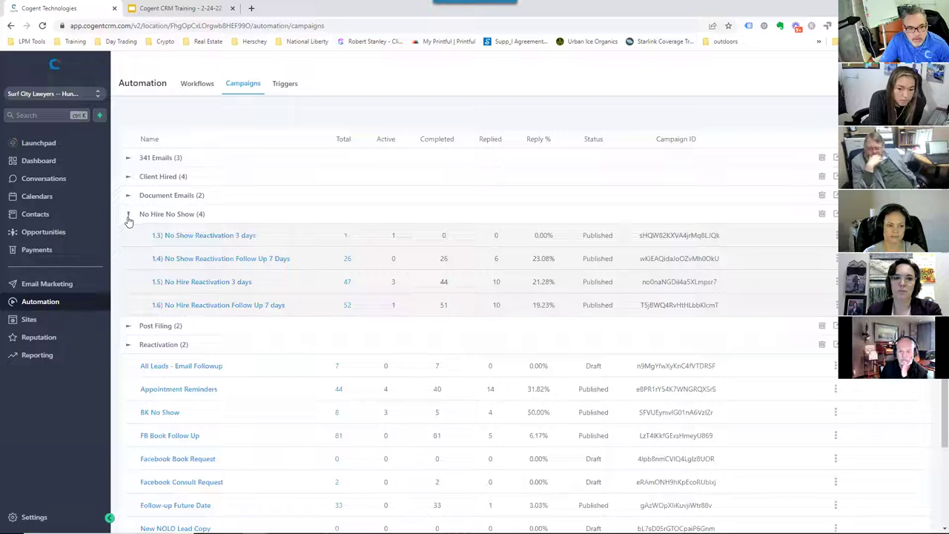
click(214, 287)
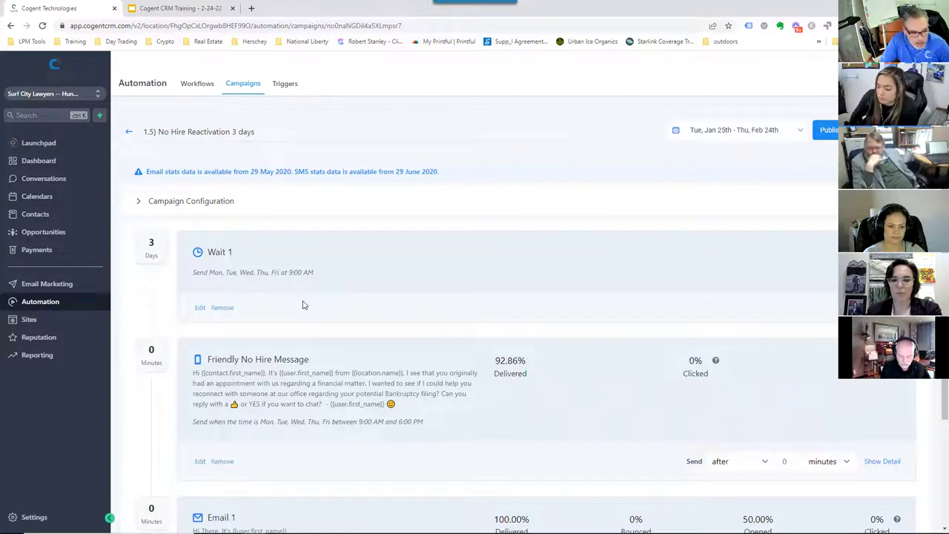
Glance at the No Hire Reactivation configuration and steps, then go to Reporting.
click(178, 205)
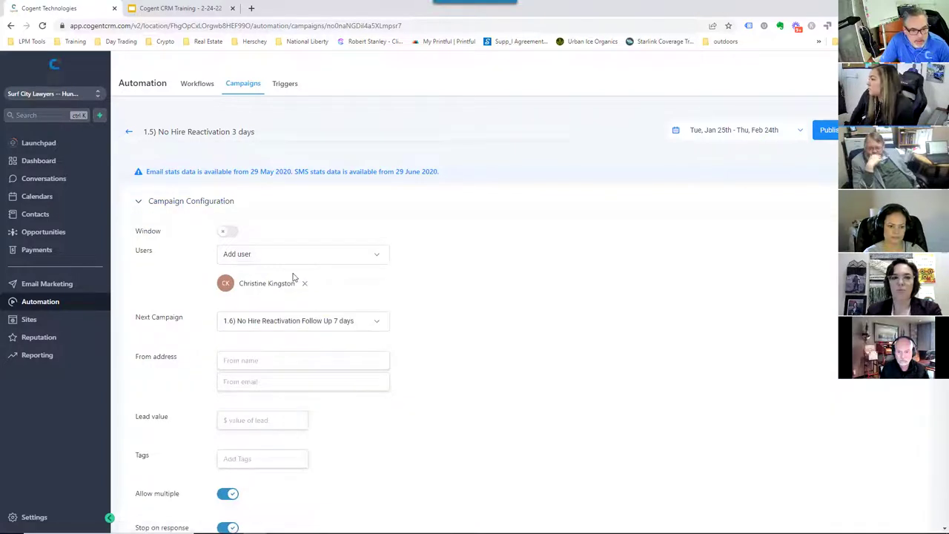
click(172, 206)
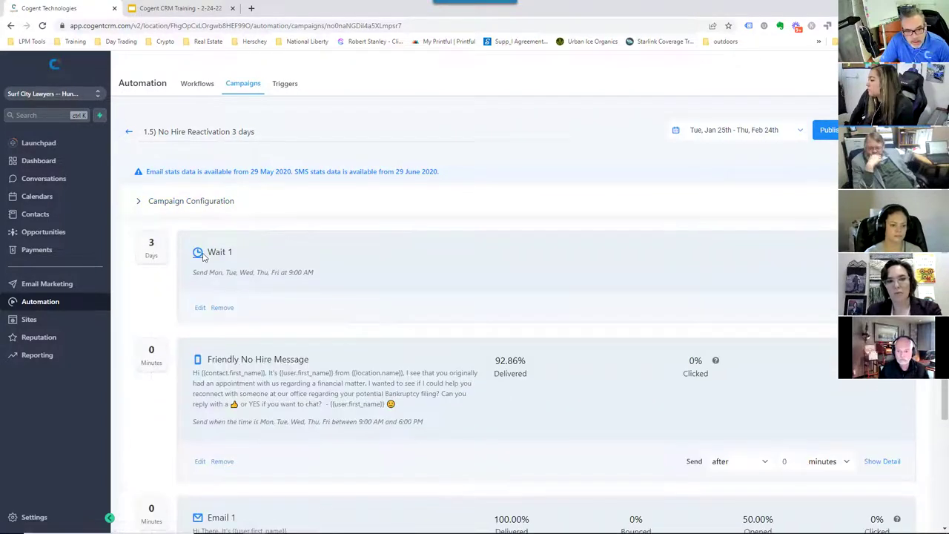
scroll(211, 274, down, 3)
scroll(211, 274, up, 2)
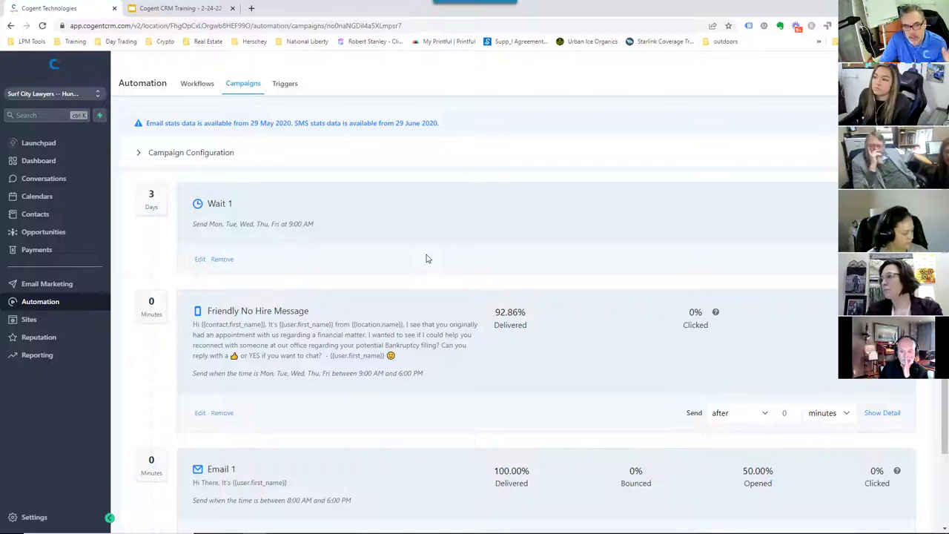
click(38, 355)
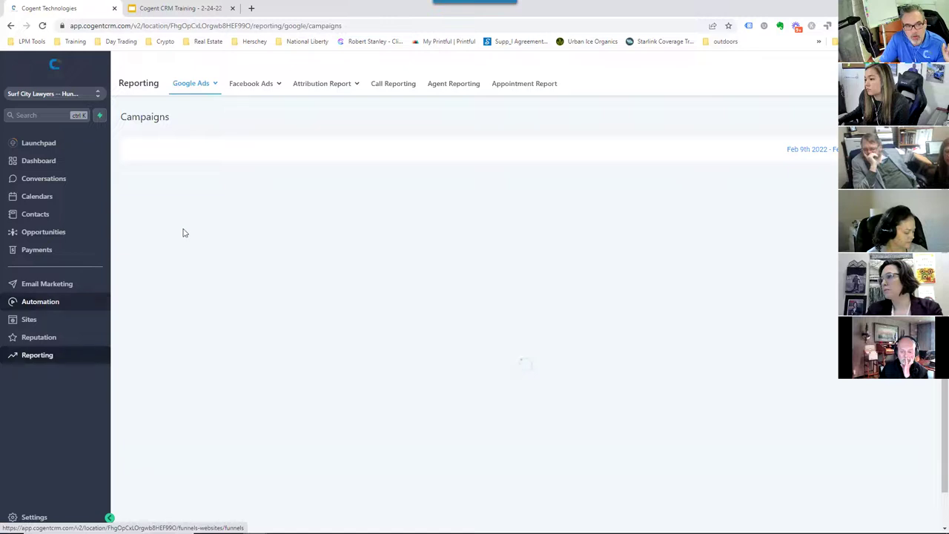
Review the Call Reporting stats (48 answered, 2 missed) and capture a Snagit screenshot.
click(395, 85)
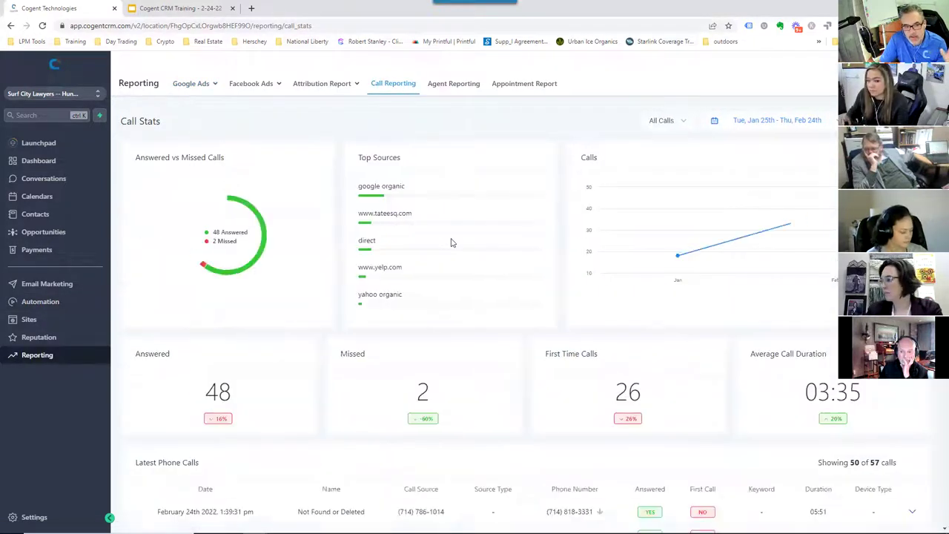
scroll(430, 296, down, 3)
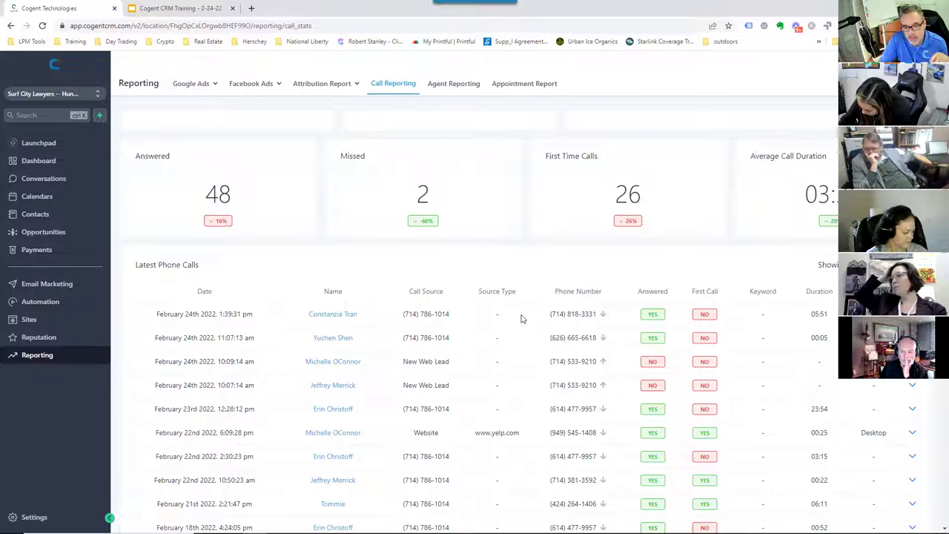
scroll(521, 319, up, 1)
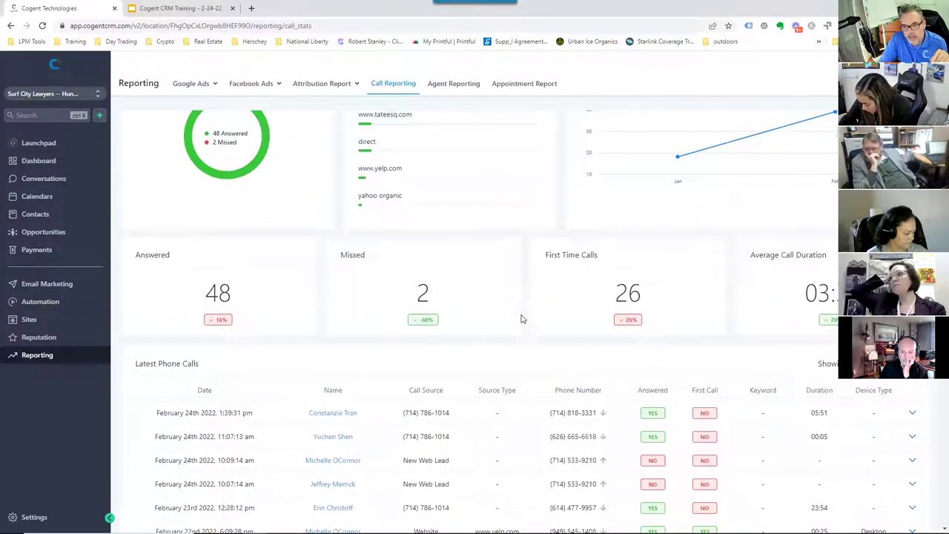
scroll(521, 318, up, 1)
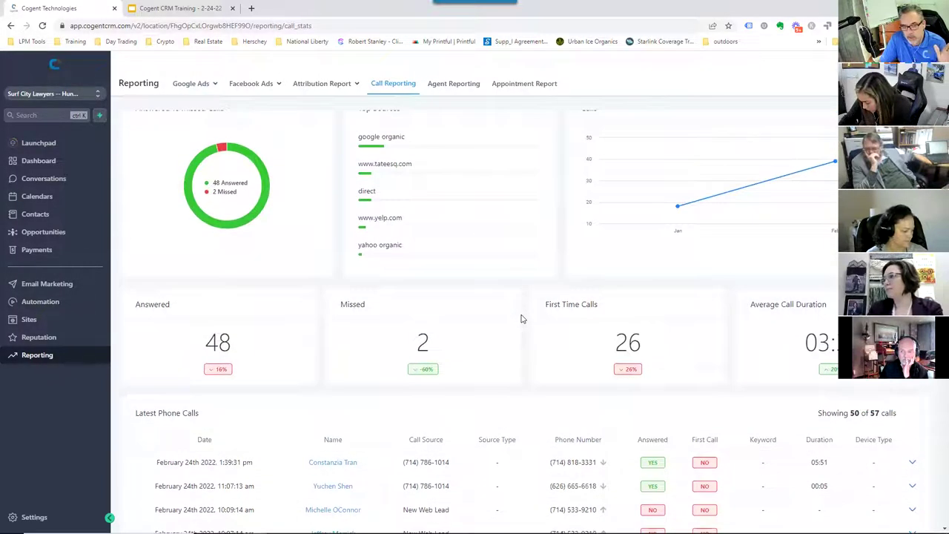
scroll(521, 319, up, 1)
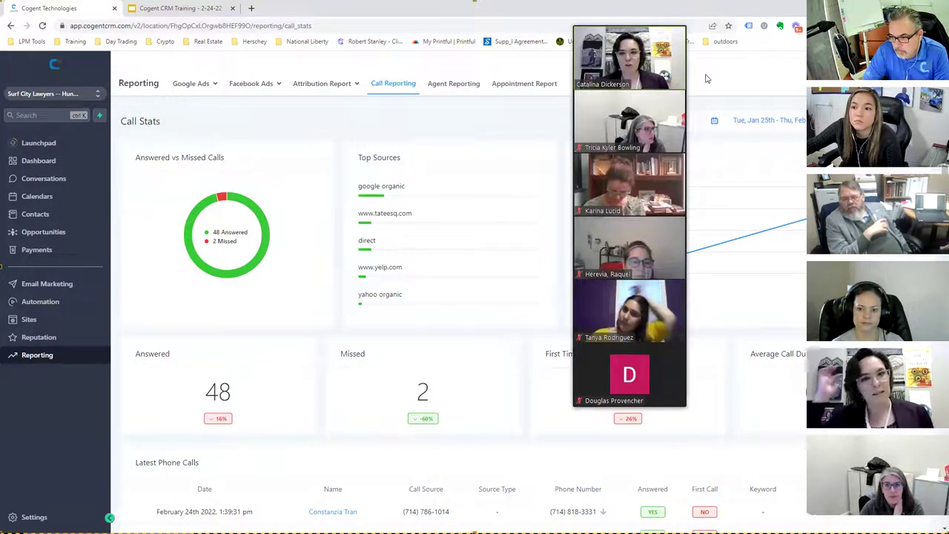
key(Print)
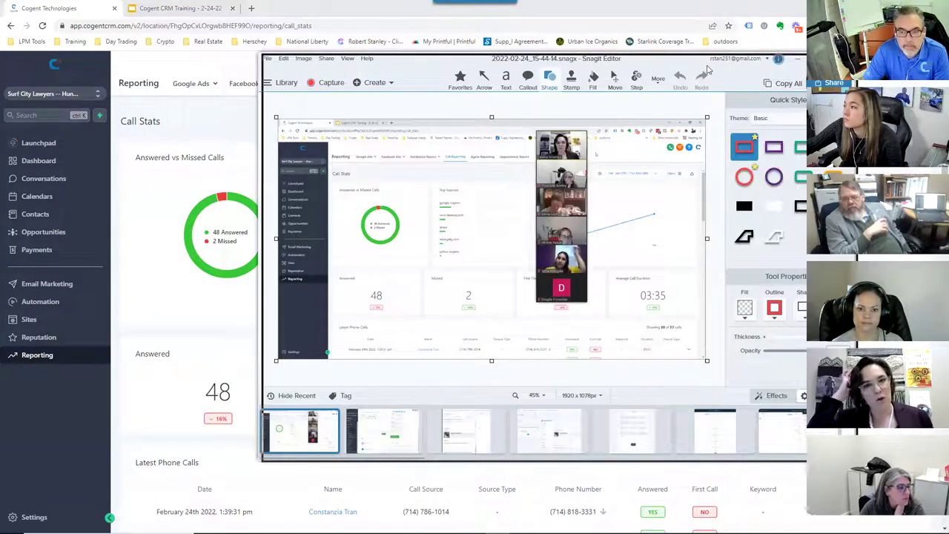
click(800, 57)
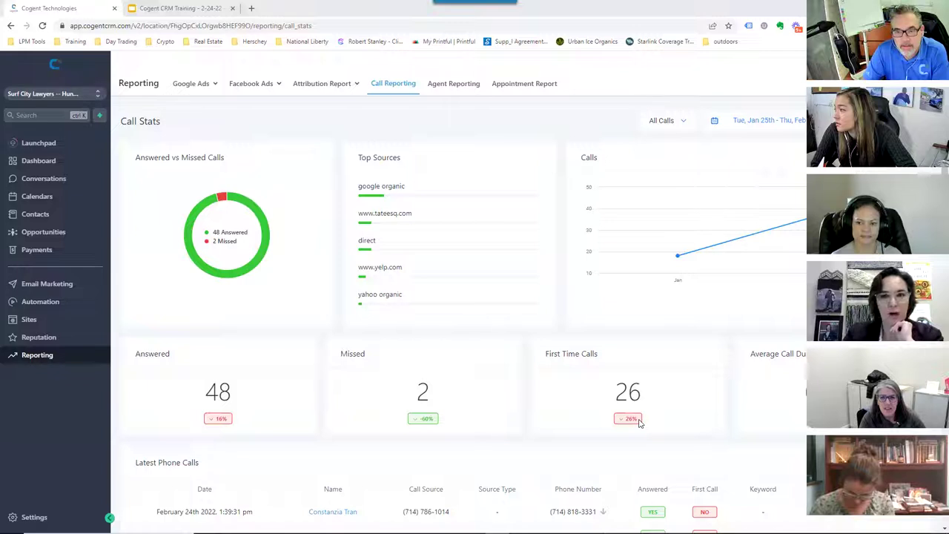
Review the Call Stats cards and Calls chart, with google organic leading call sources.
mouse_move(798, 245)
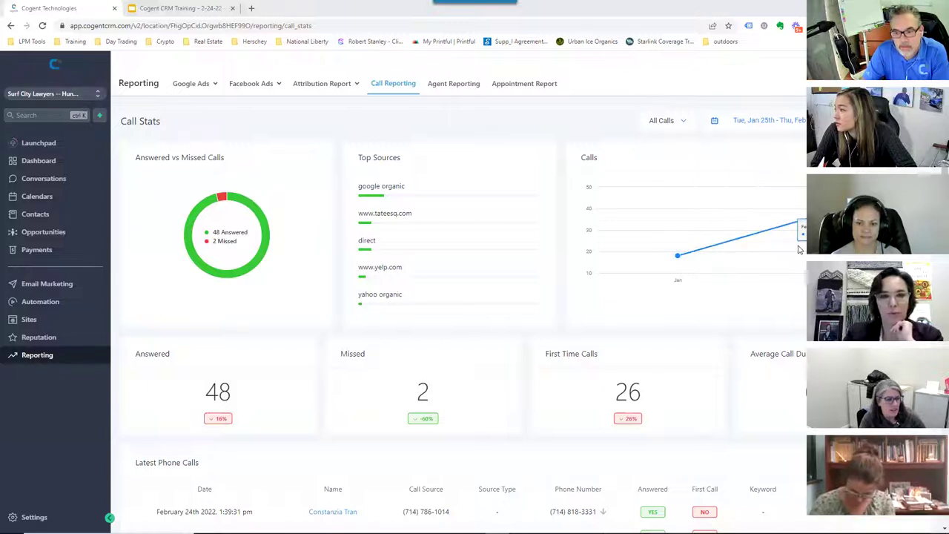
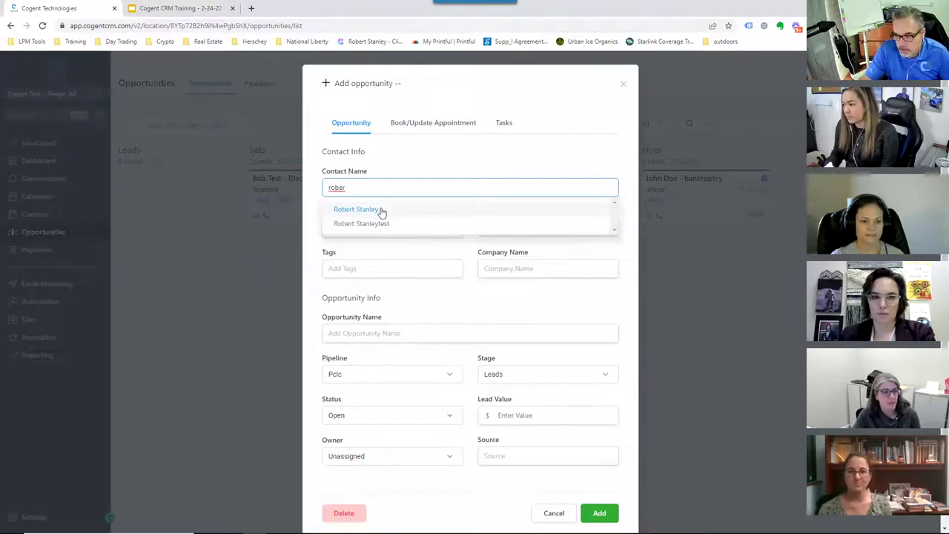
Pick the existing contact from the Contact Name suggestions to auto-fill the opportunity.
click(380, 210)
click(369, 194)
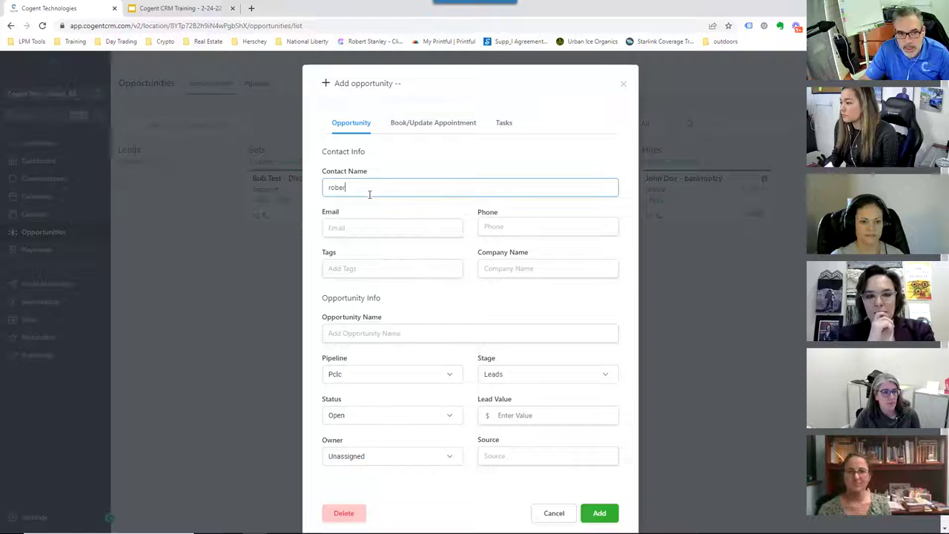
click(379, 212)
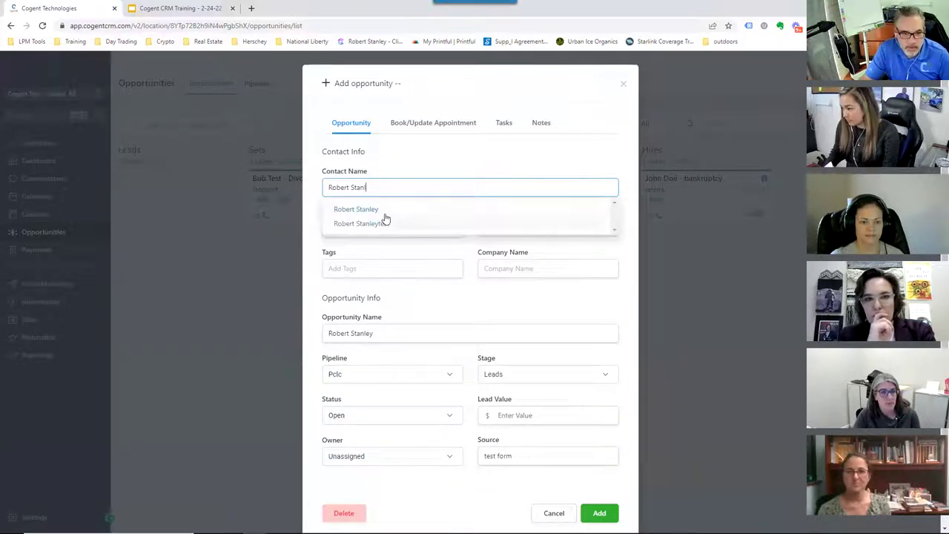
click(383, 215)
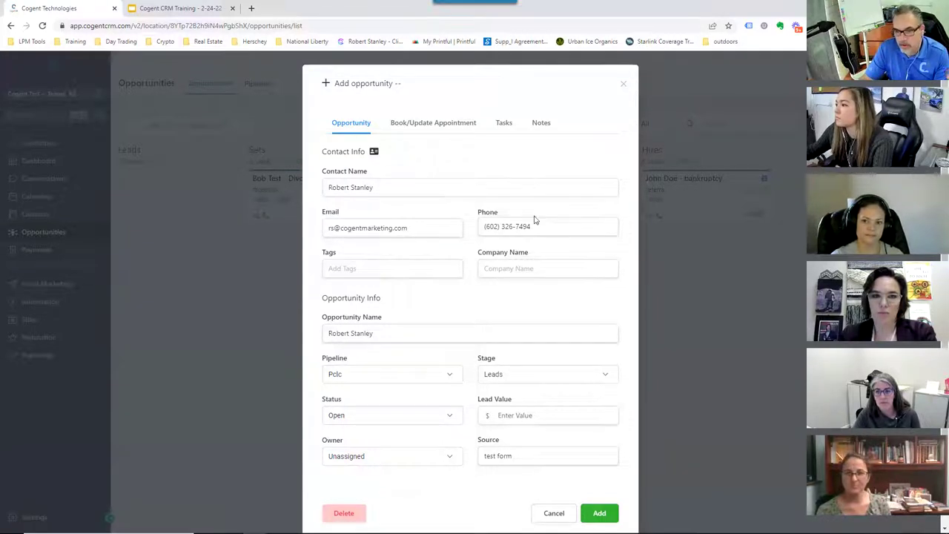
click(413, 190)
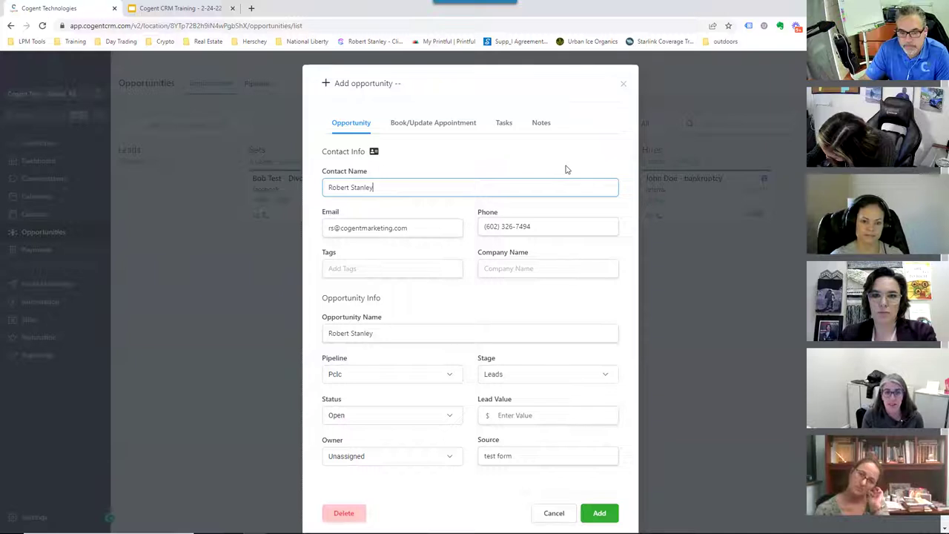
double_click(526, 456)
click(531, 455)
triple_click(530, 454)
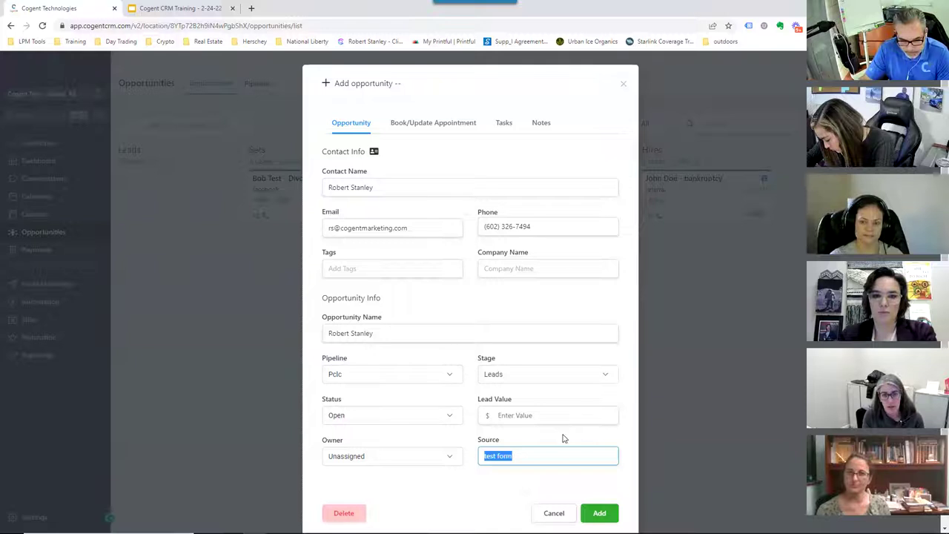
Create and apply the 'direct mail' tag to the opportunity.
click(372, 269)
text(s)
key(BackSpace)
text(direct maili)
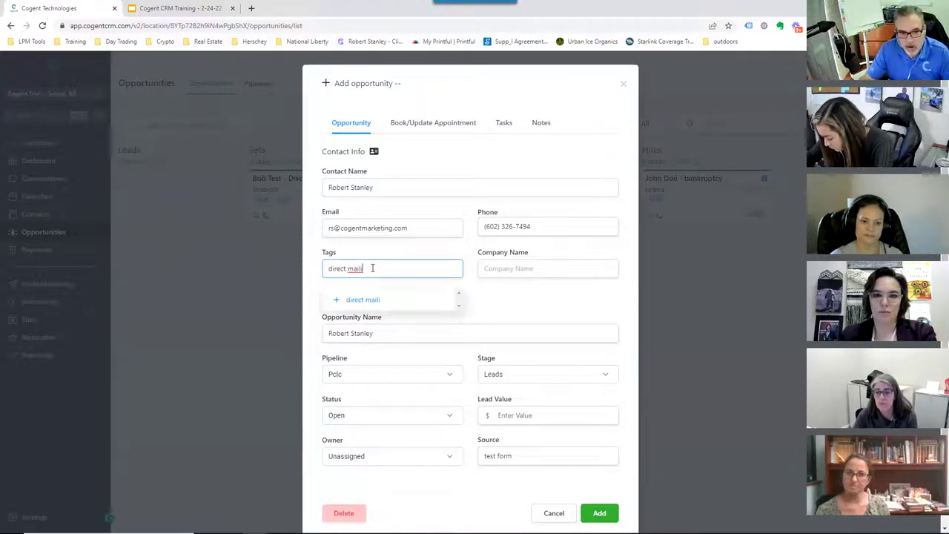
key(BackSpace)
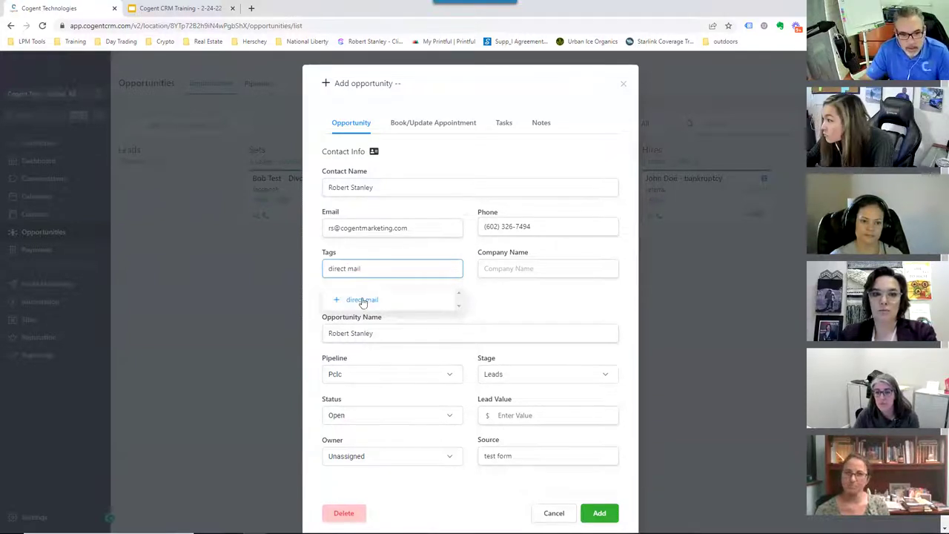
click(456, 298)
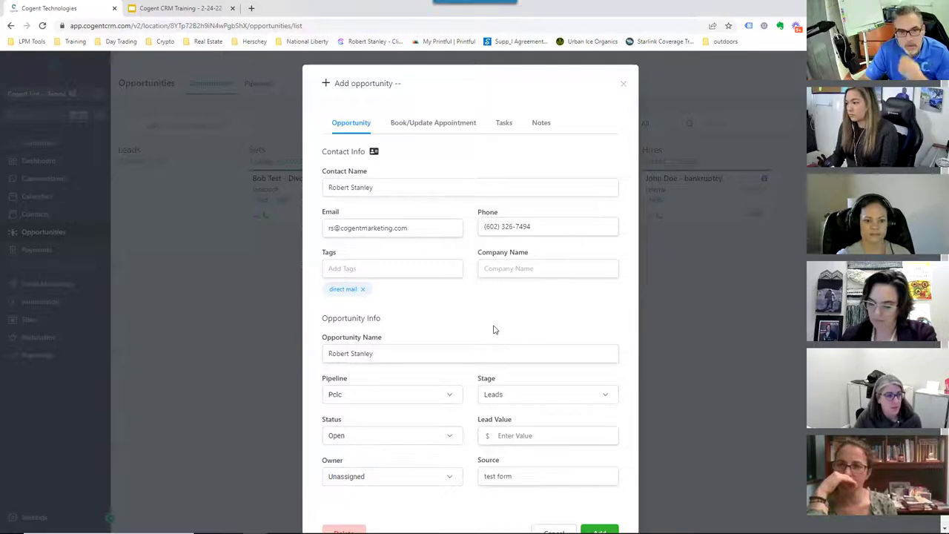
click(545, 123)
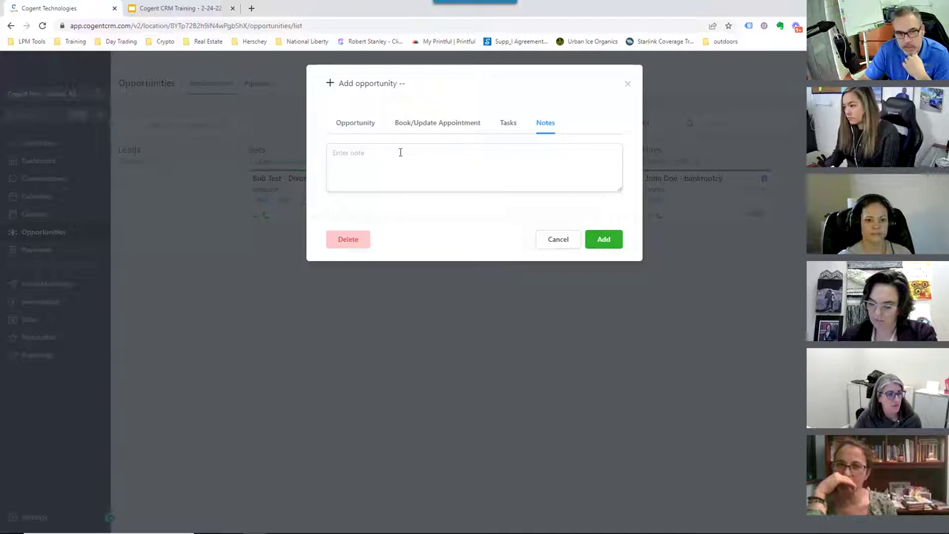
click(358, 126)
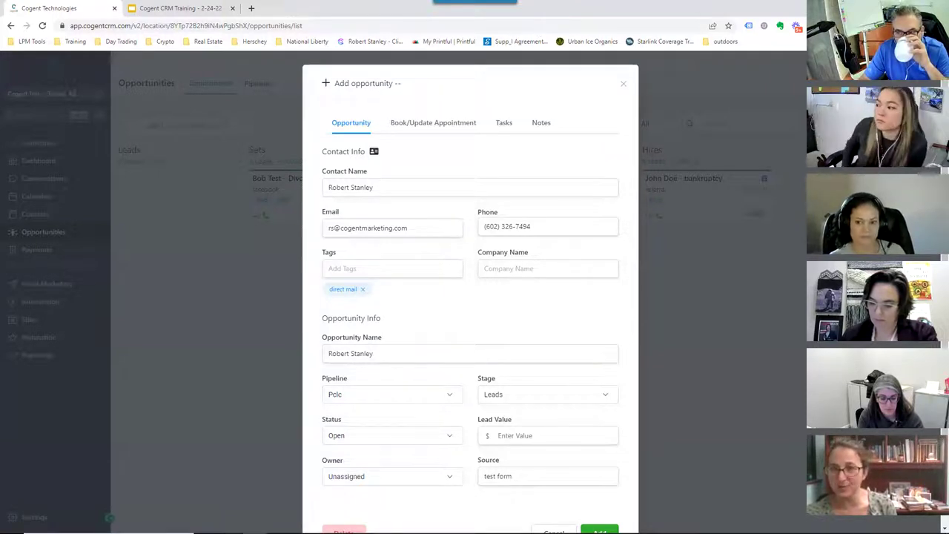
Change the opportunity source from 'test form' to Direct Mail.
triple_click(525, 475)
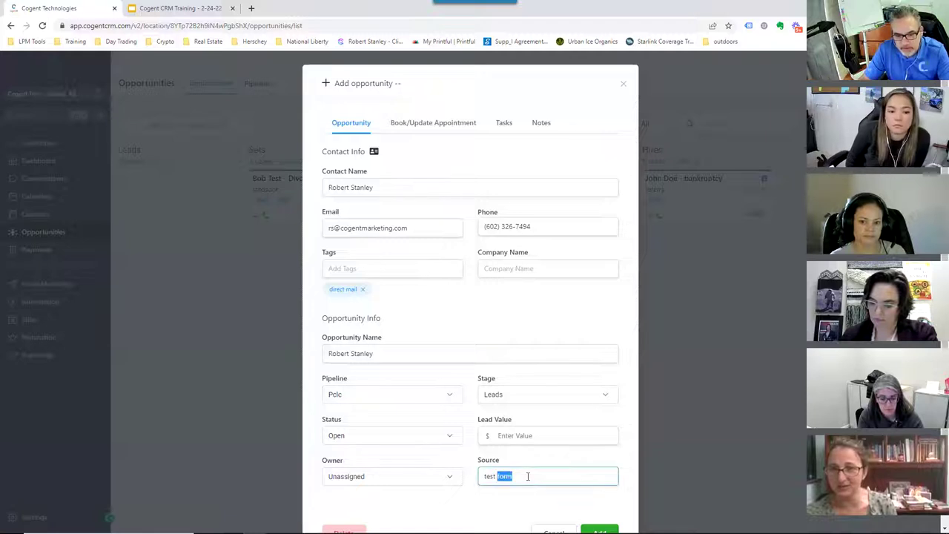
text(Direct Mail)
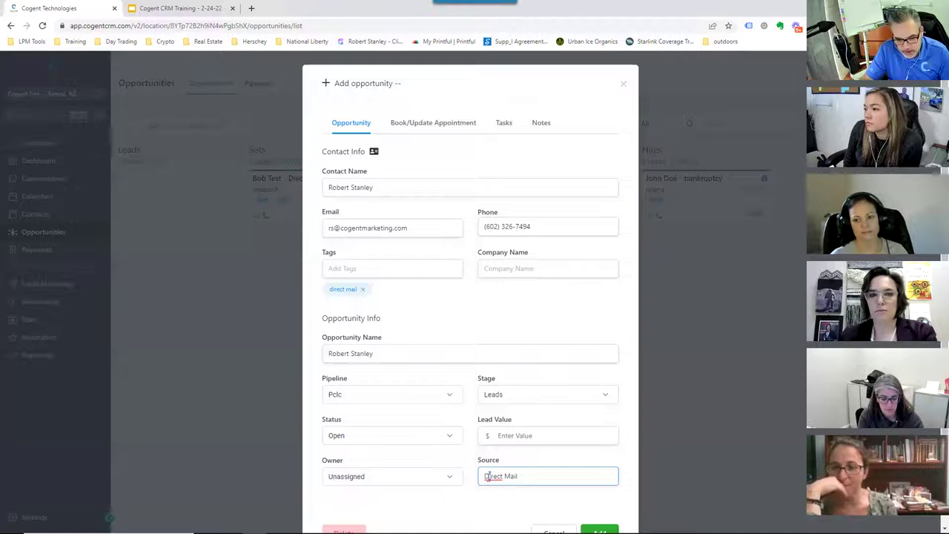
click(567, 462)
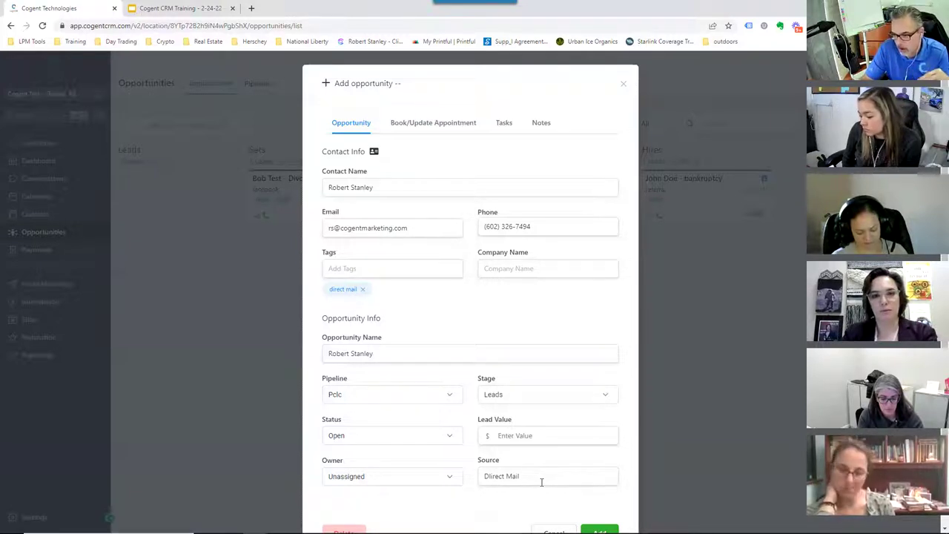
Close the Add opportunity form without saving.
click(384, 272)
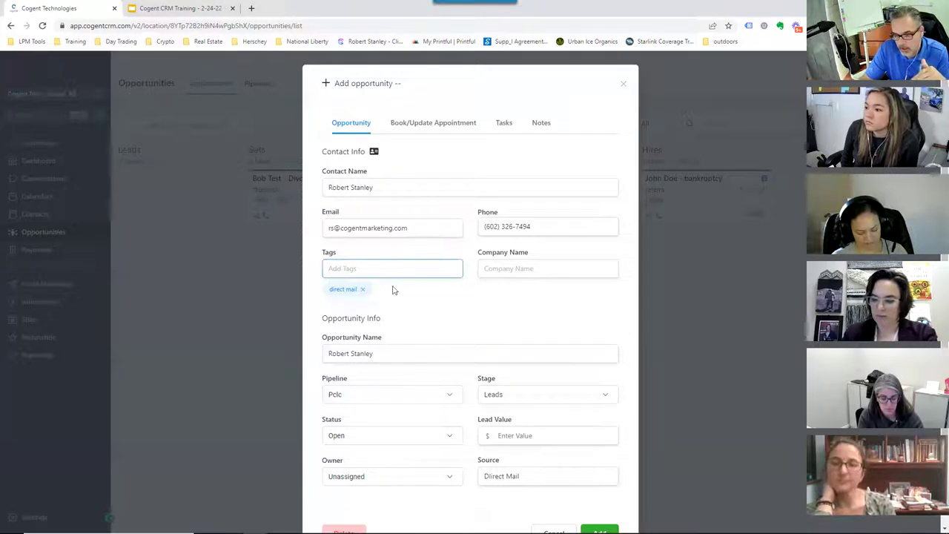
mouse_move(546, 528)
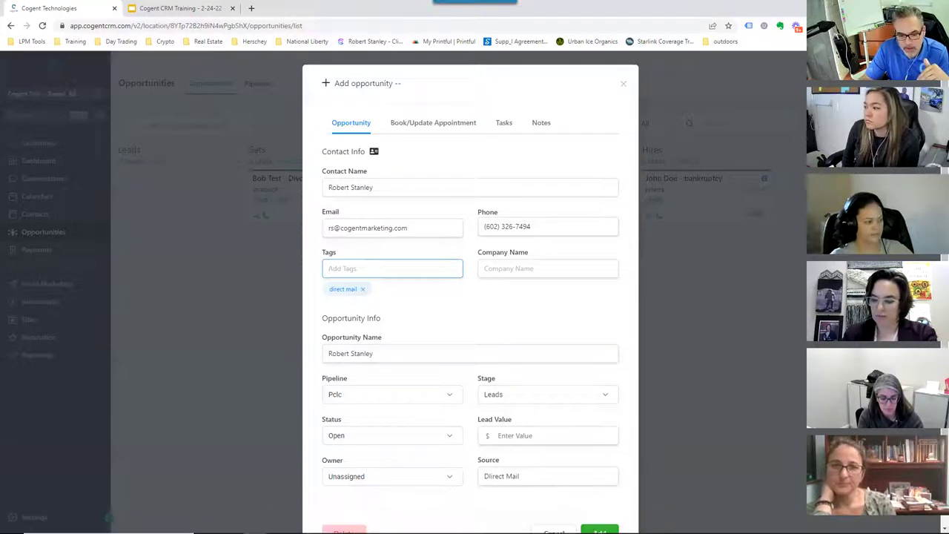
click(624, 84)
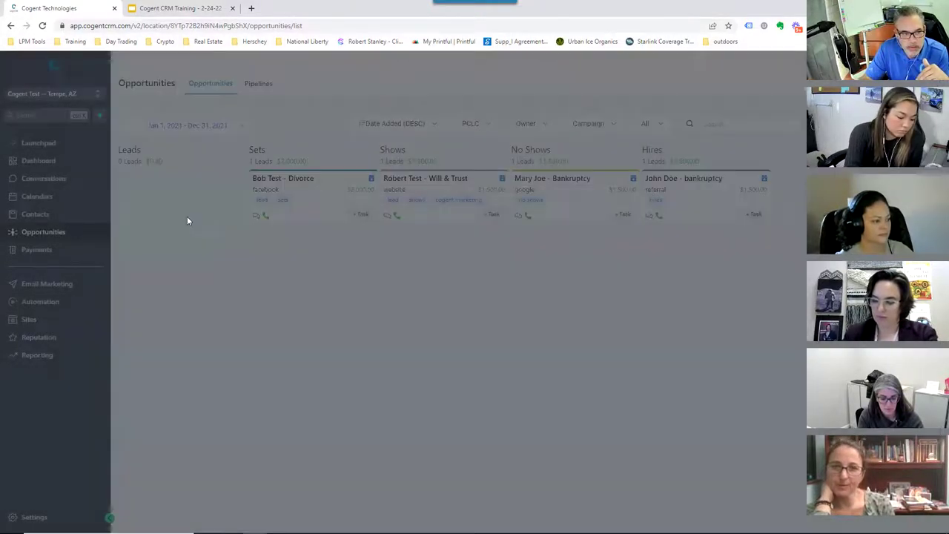
Open the Dashboard and set the Opportunities date range to last year.
click(38, 160)
scroll(452, 222, down, 2)
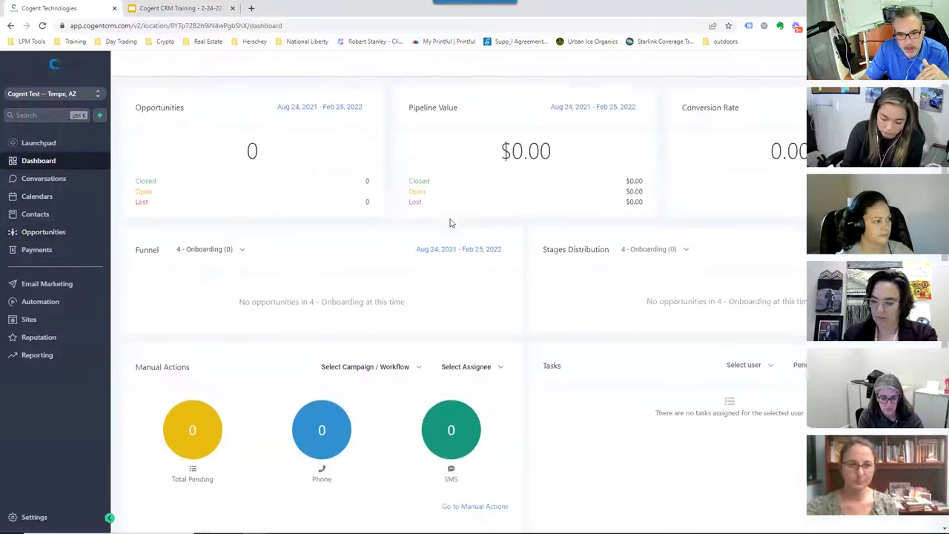
scroll(385, 126, up, 2)
click(353, 117)
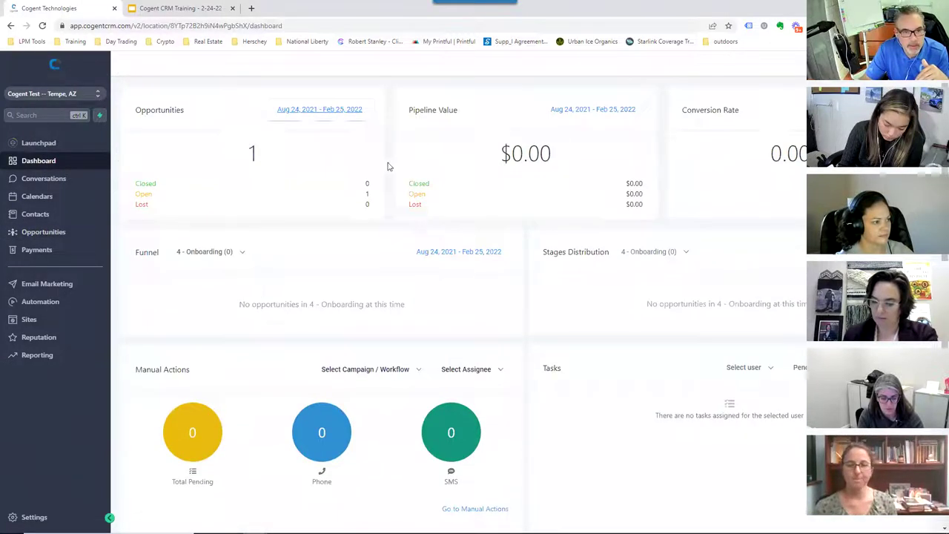
click(295, 282)
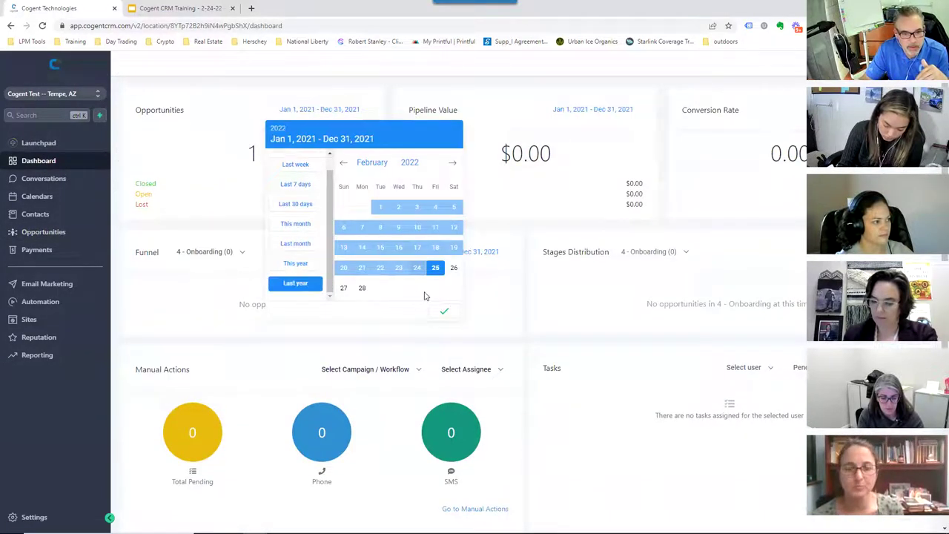
click(444, 311)
Highlight Facebook, Google, Referral and Website in the Lead Source Report.
scroll(534, 238, down, 3)
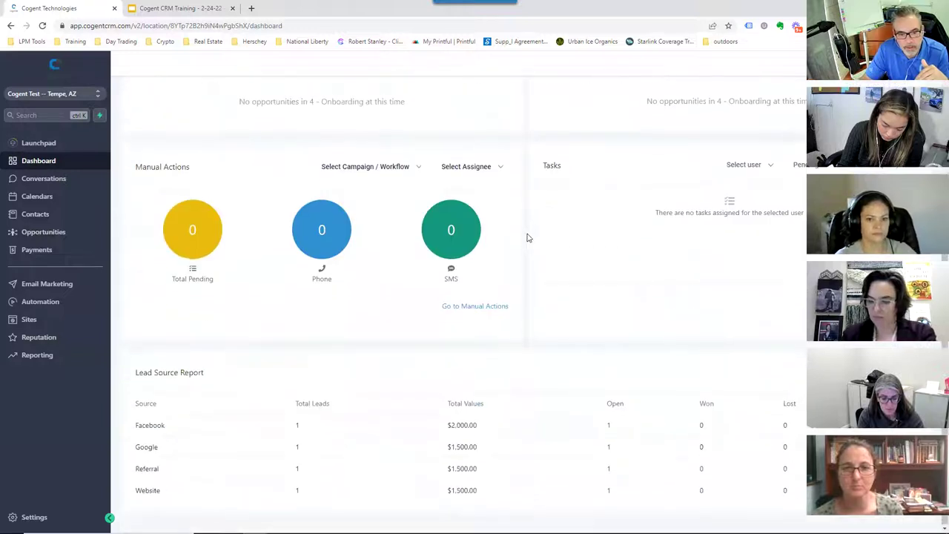
drag(137, 422, 196, 425)
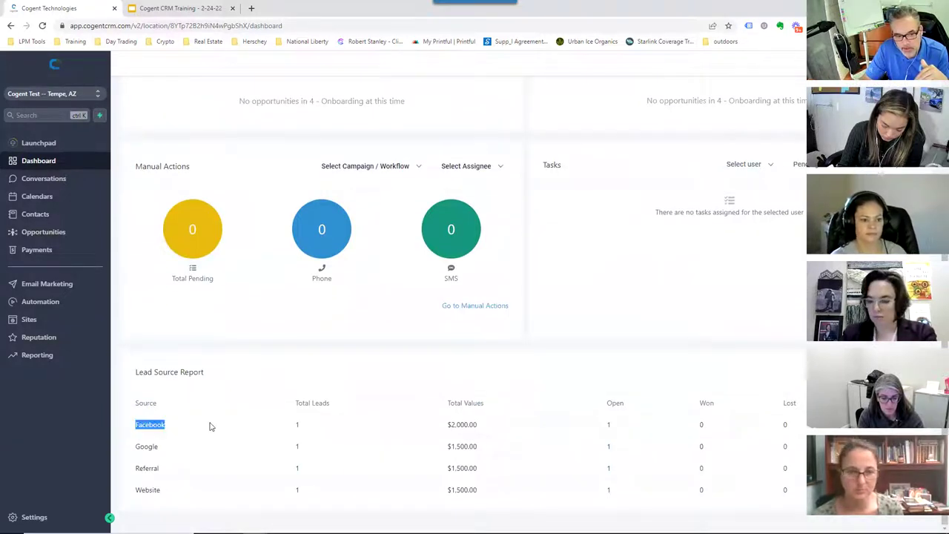
double_click(152, 448)
double_click(147, 467)
double_click(146, 491)
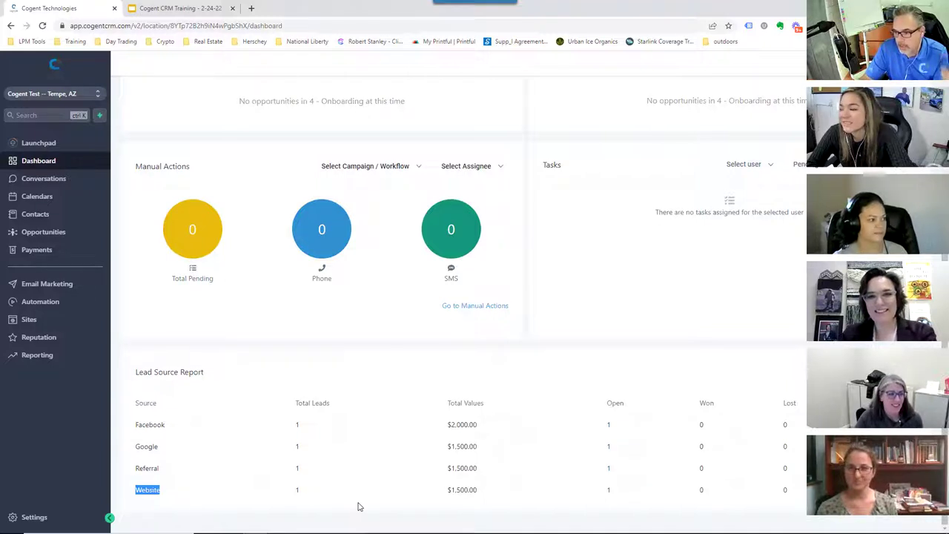
click(266, 469)
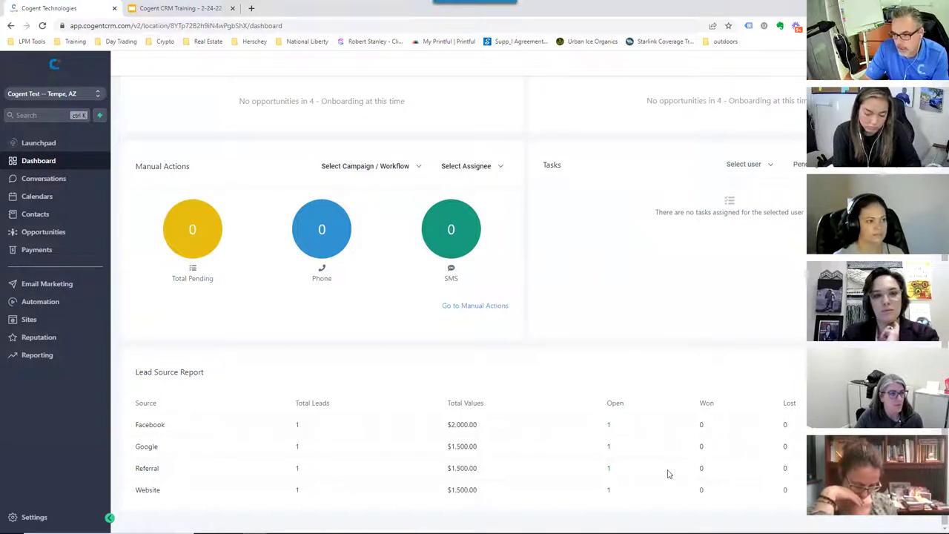
Open the All contacts list and place the cursor in the Quick search box.
click(61, 220)
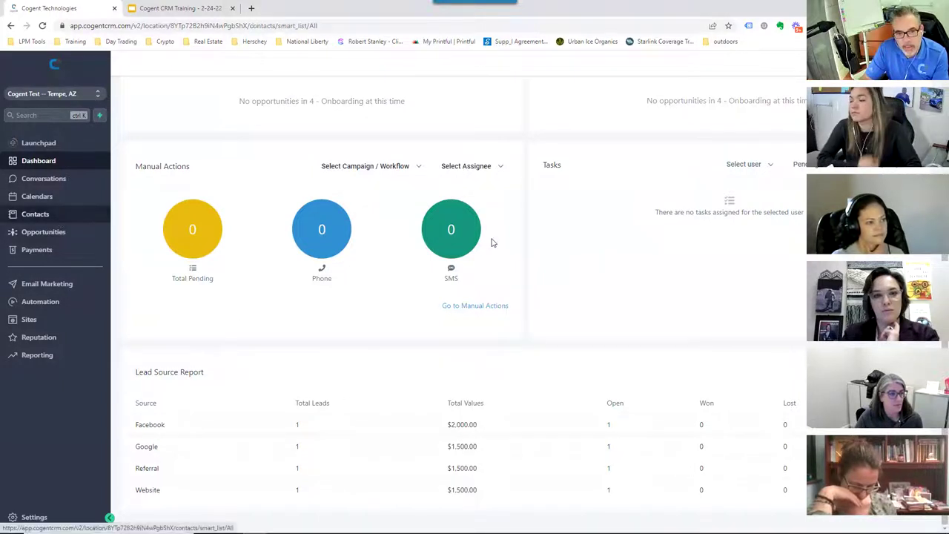
click(758, 149)
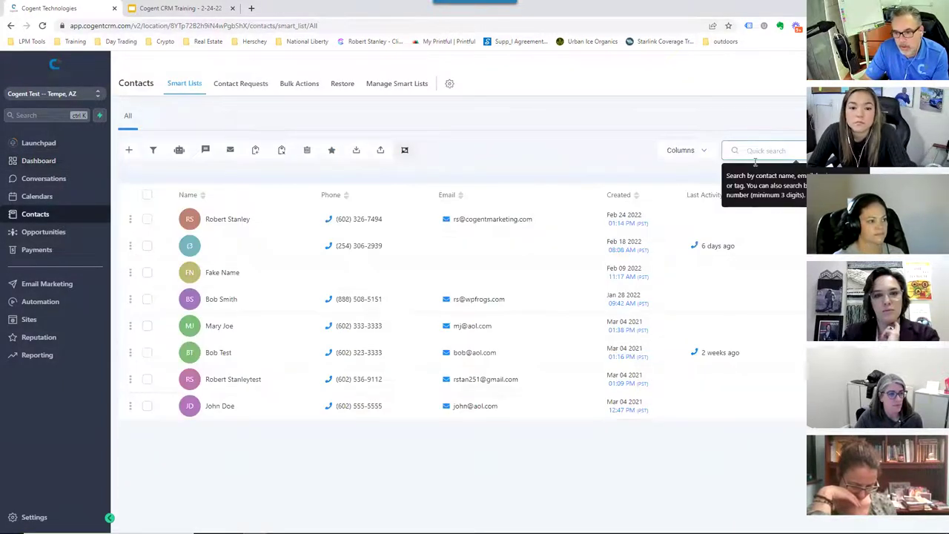
click(757, 153)
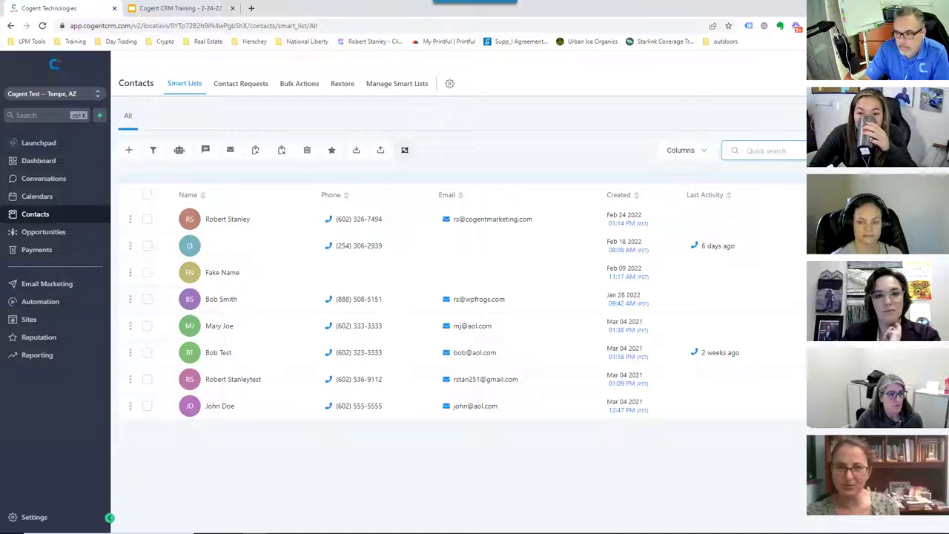
click(763, 150)
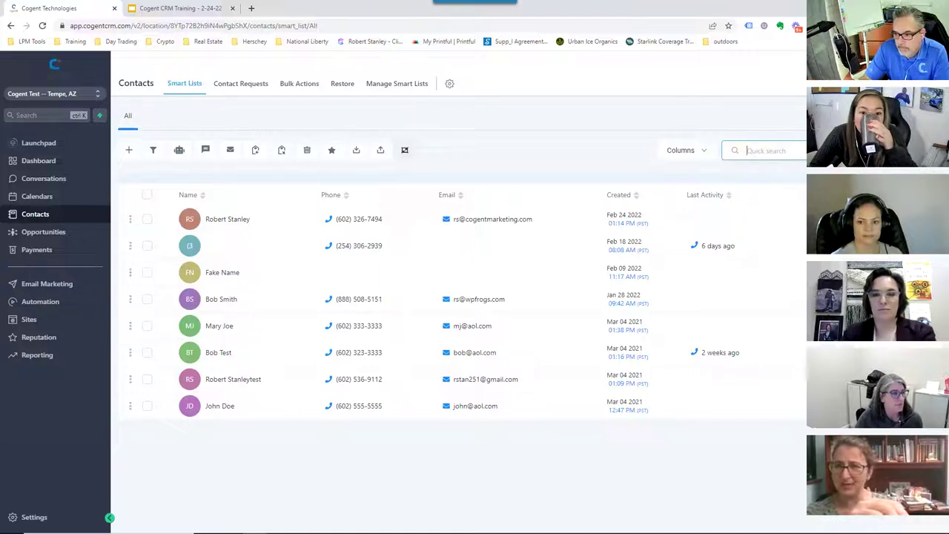
Set the Dashboard to last year (Jan 1 – Dec 31, 2021), then open Opportunities.
click(41, 161)
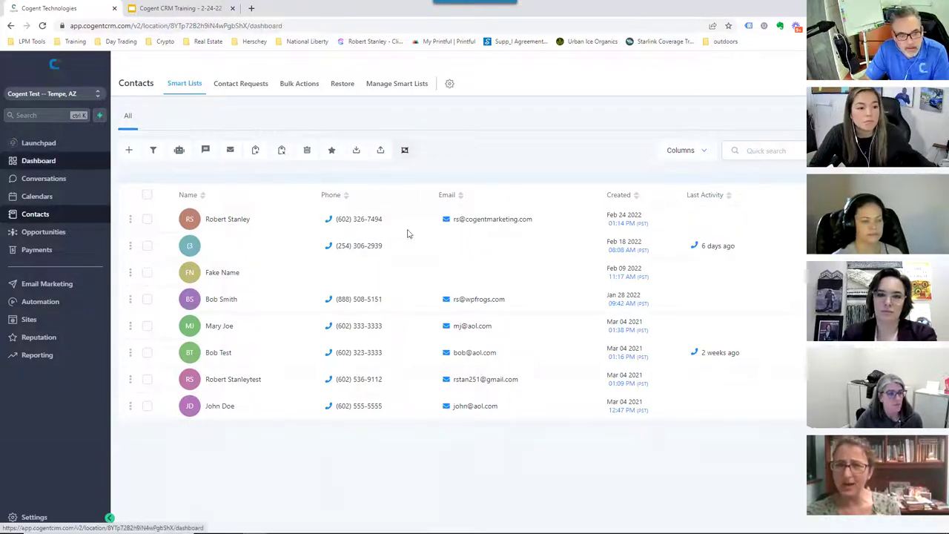
scroll(378, 252, down, 2)
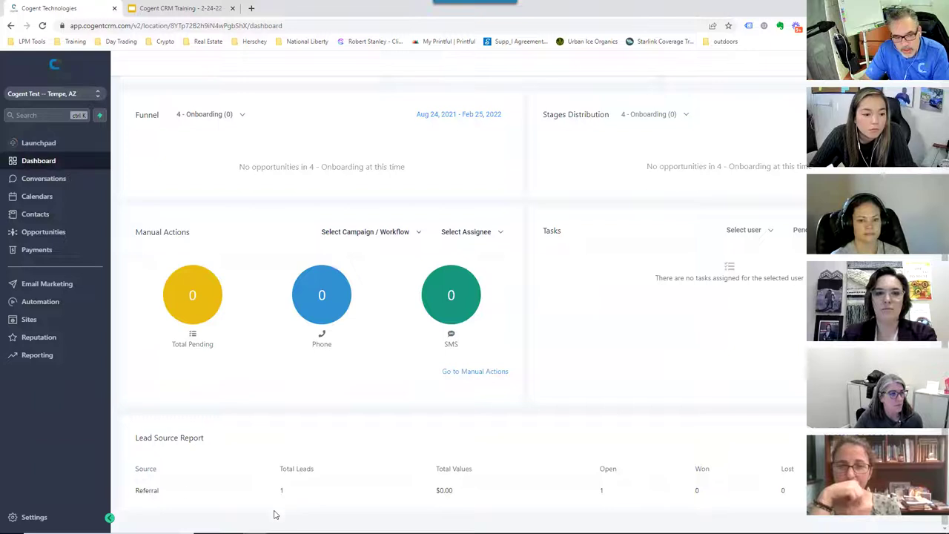
scroll(300, 339, up, 2)
click(331, 112)
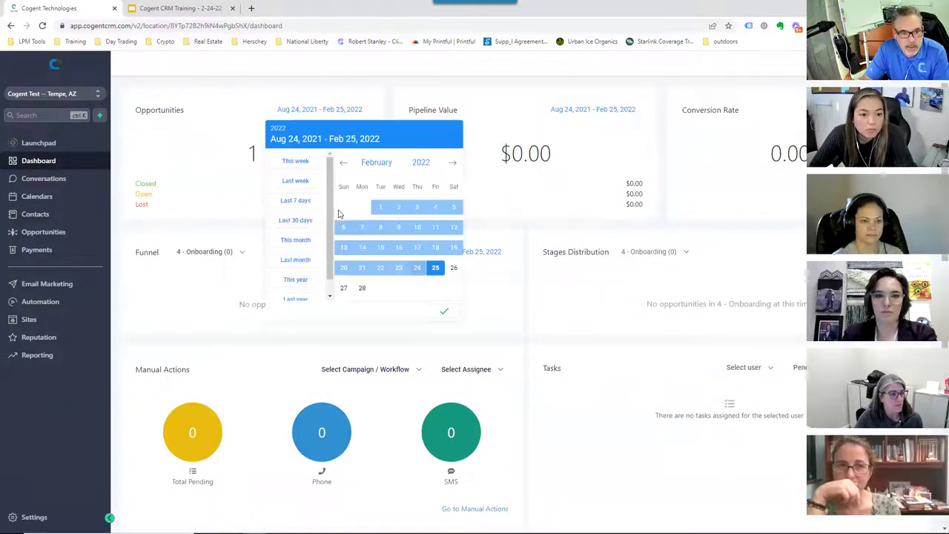
scroll(304, 291, down, 1)
click(301, 283)
click(444, 312)
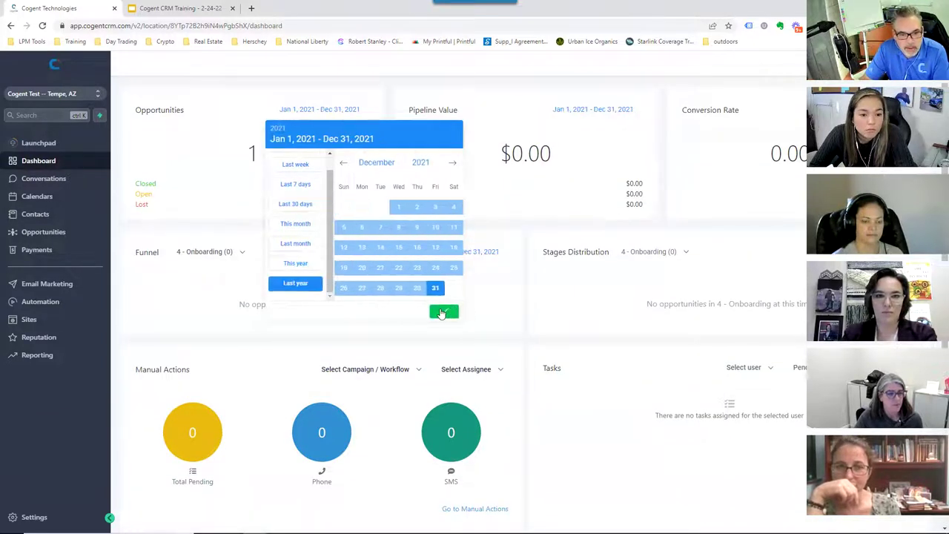
scroll(523, 313, down, 3)
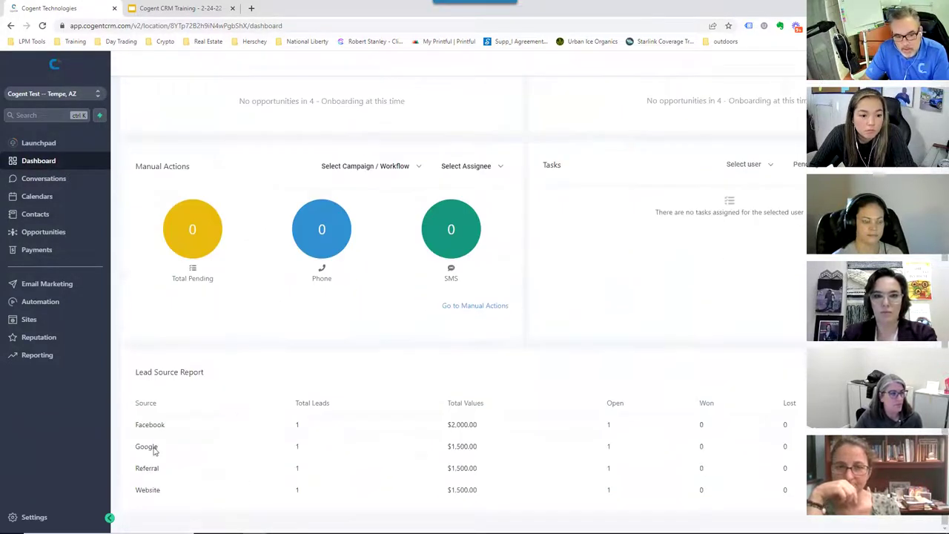
click(59, 236)
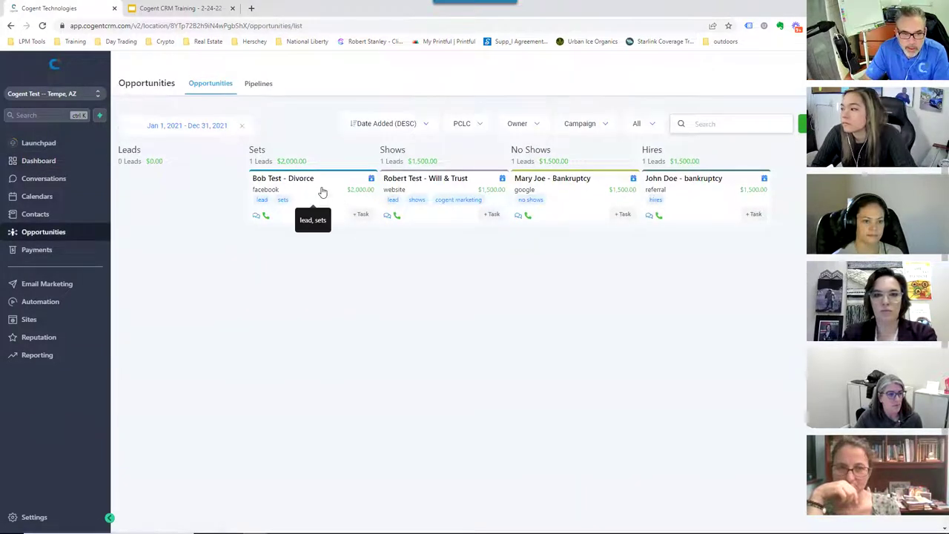
click(322, 192)
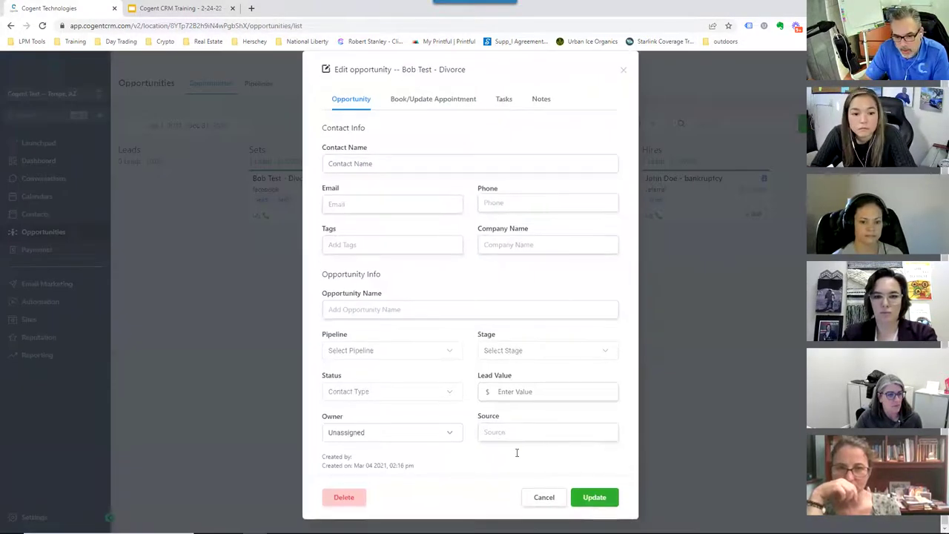
click(517, 453)
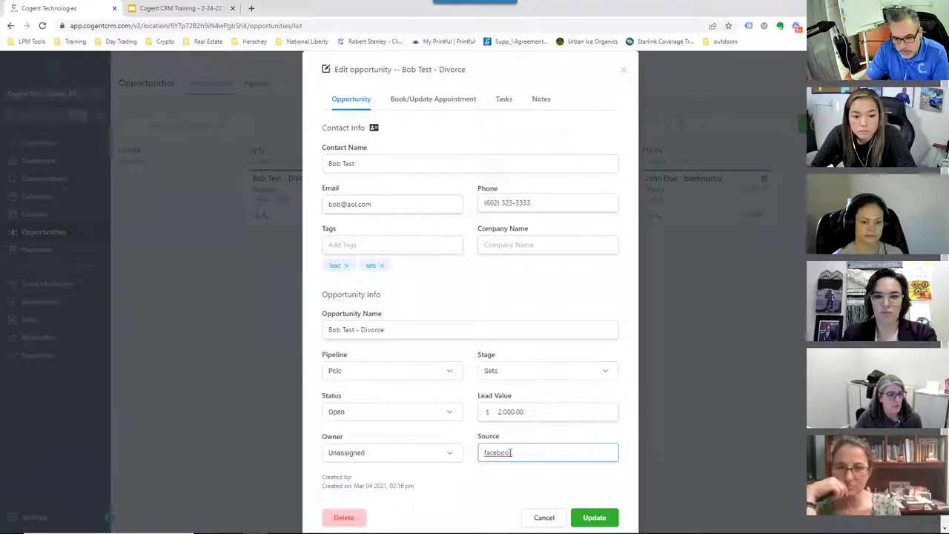
text(k)
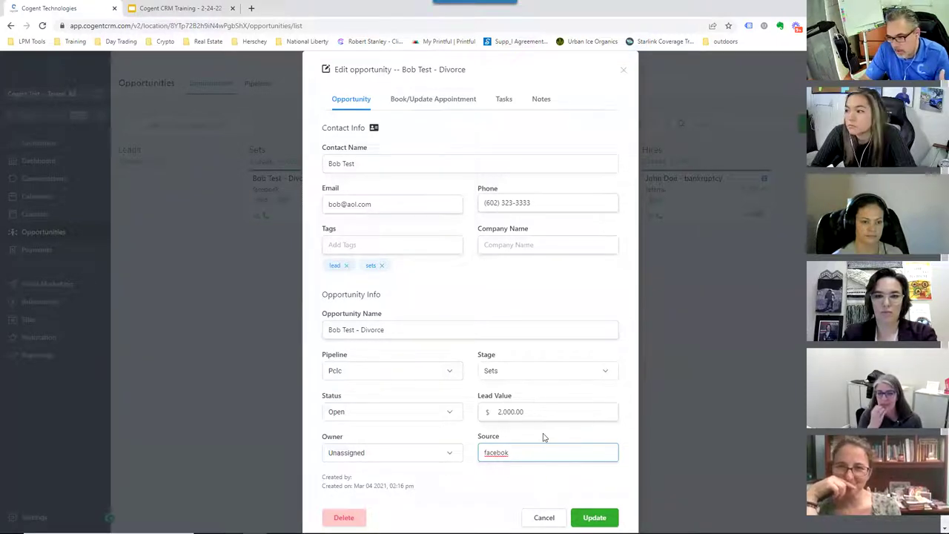
click(593, 517)
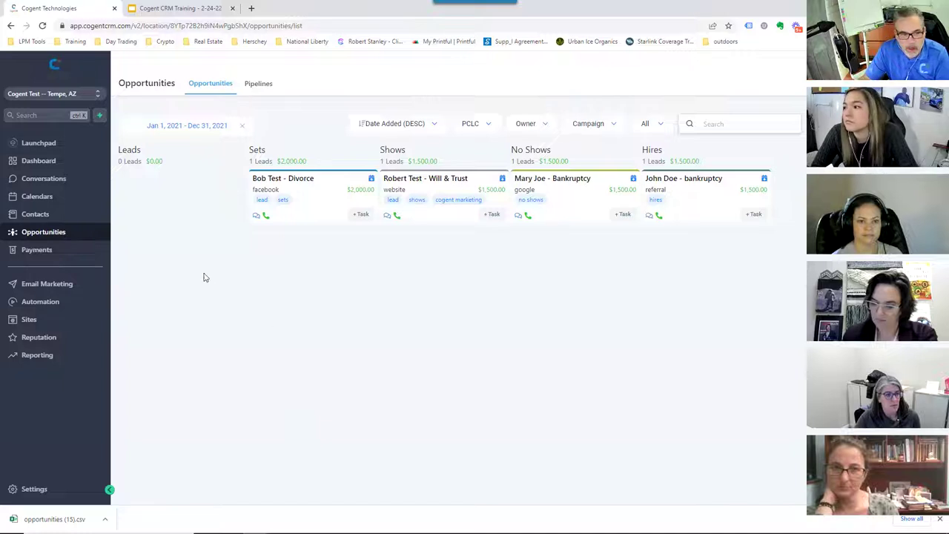
Go back to the Dashboard from the left sidebar.
click(50, 161)
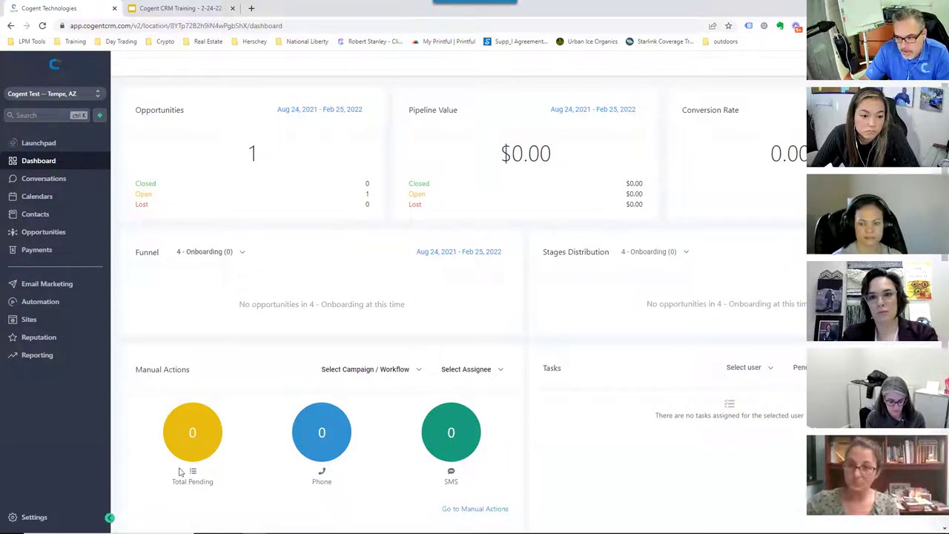
click(34, 517)
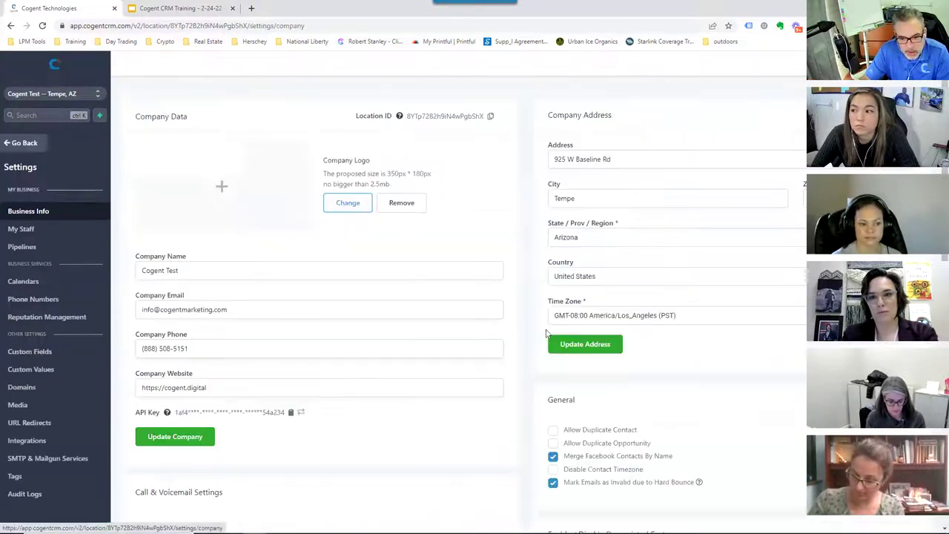
scroll(633, 339, down, 4)
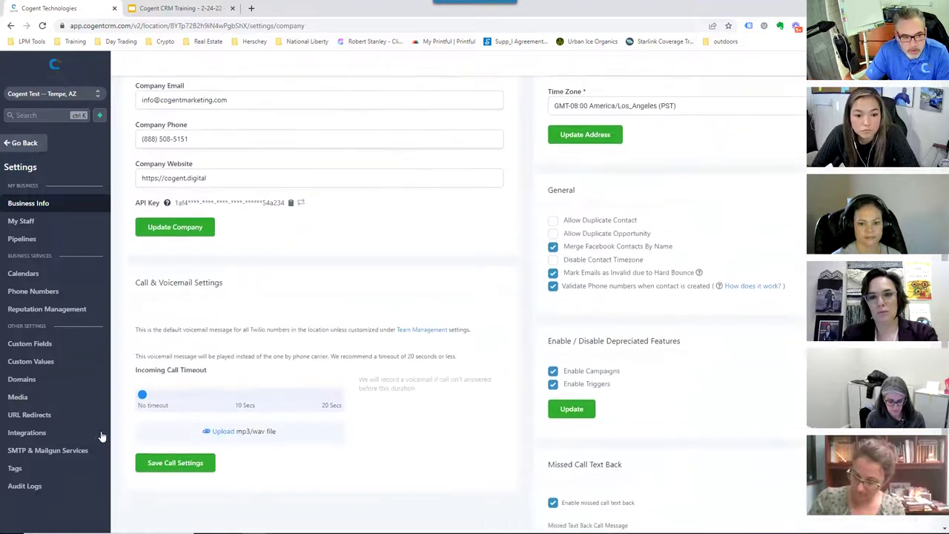
scroll(633, 401, up, 1)
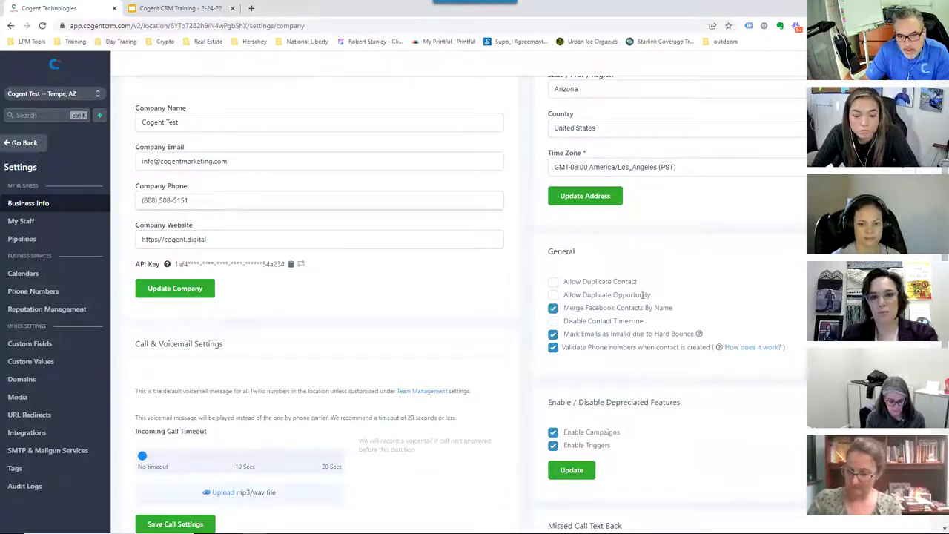
scroll(575, 277, up, 1)
scroll(657, 271, down, 1)
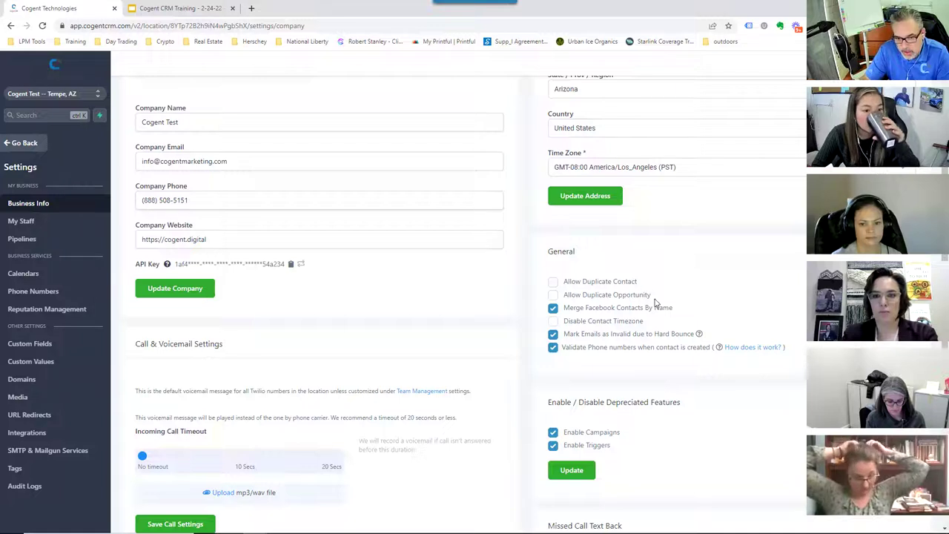
drag(651, 294, 565, 295)
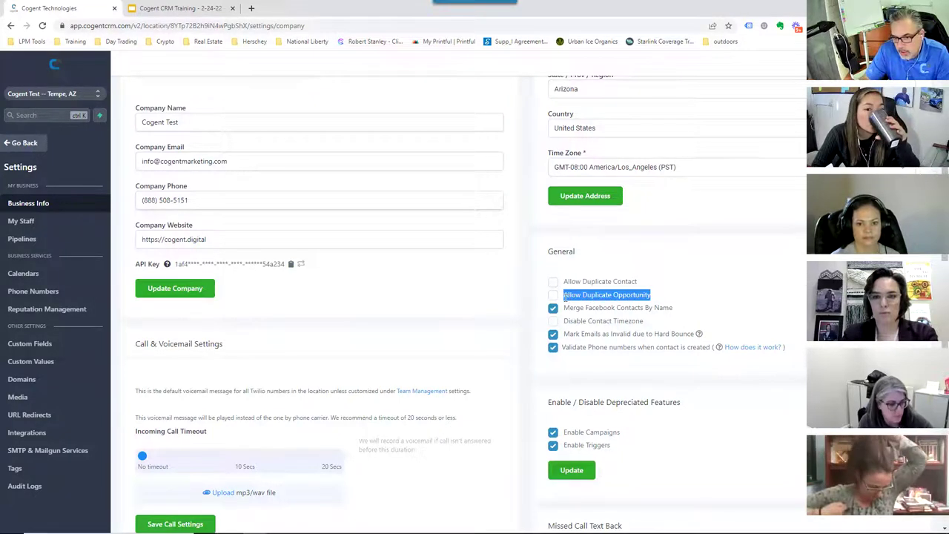
click(682, 306)
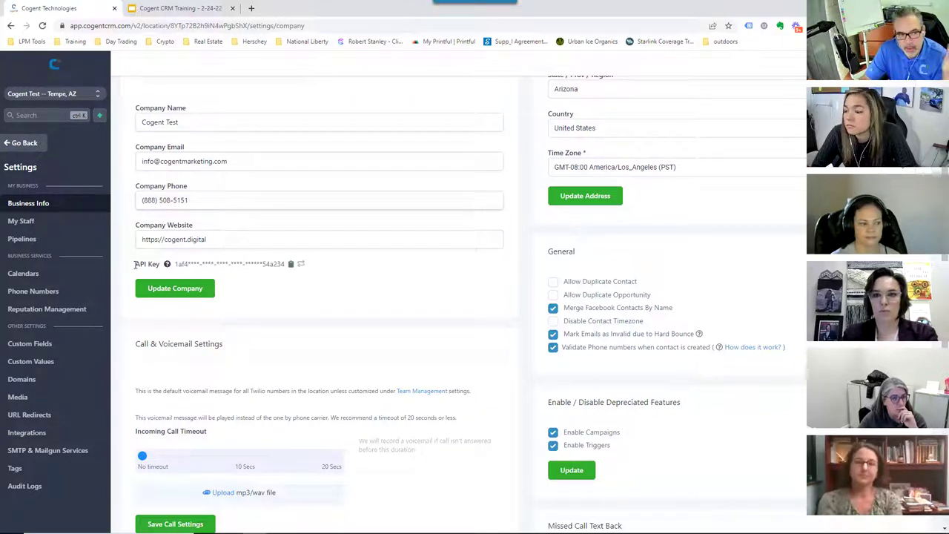
click(26, 143)
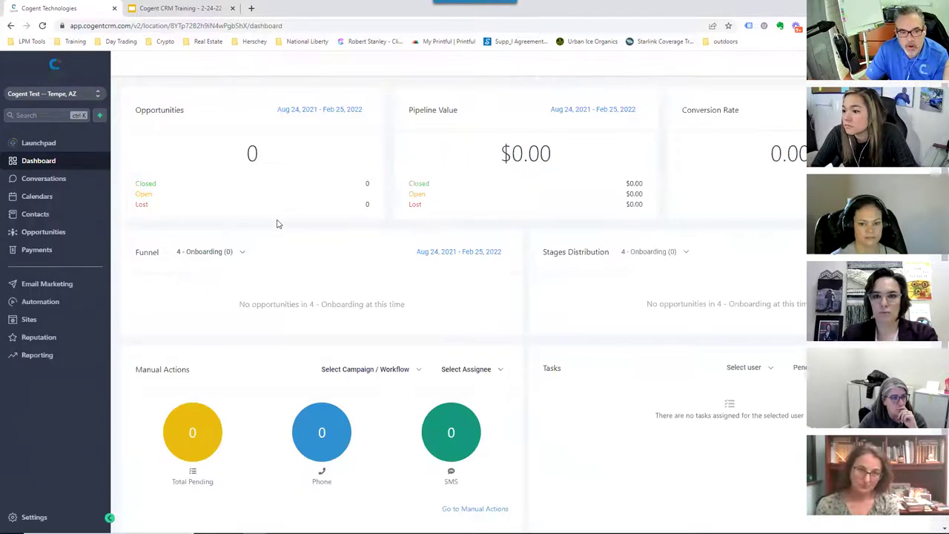
Set Bob Test - Divorce to pipeline 4 - Onboarding, stage Kick-ass Call, then cancel.
click(64, 231)
click(333, 198)
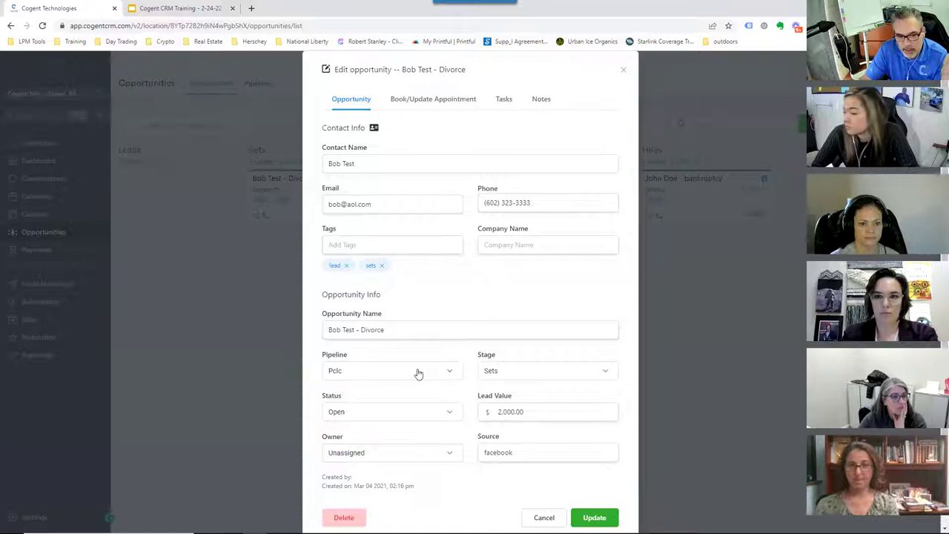
click(419, 375)
click(420, 392)
click(520, 373)
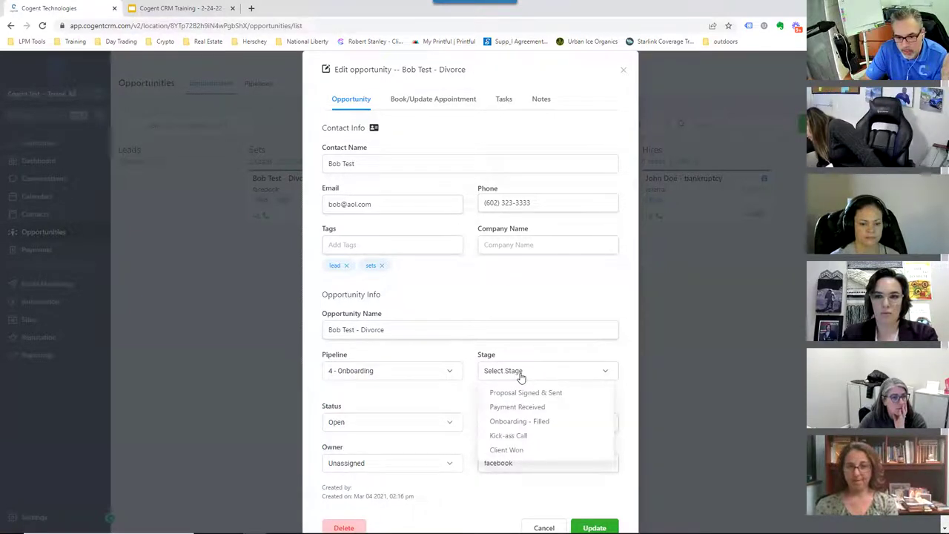
click(518, 436)
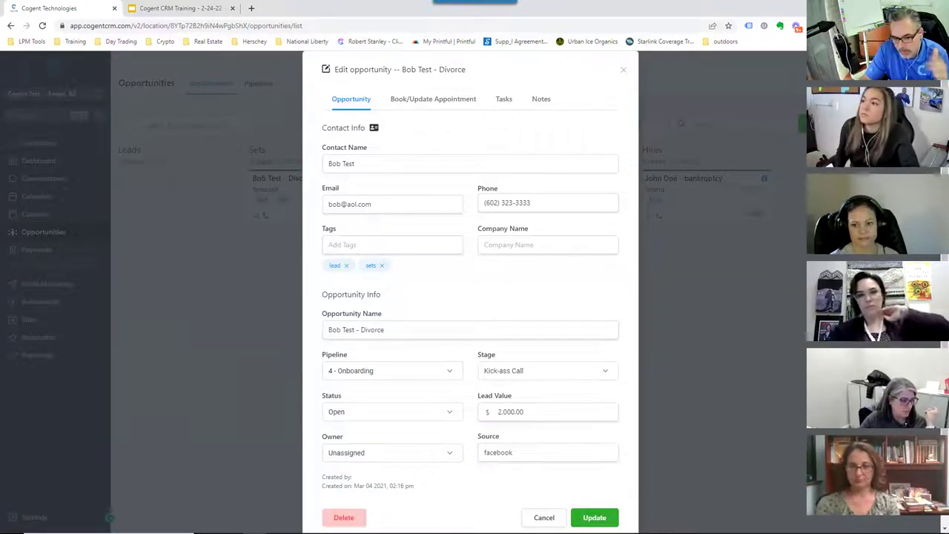
click(543, 517)
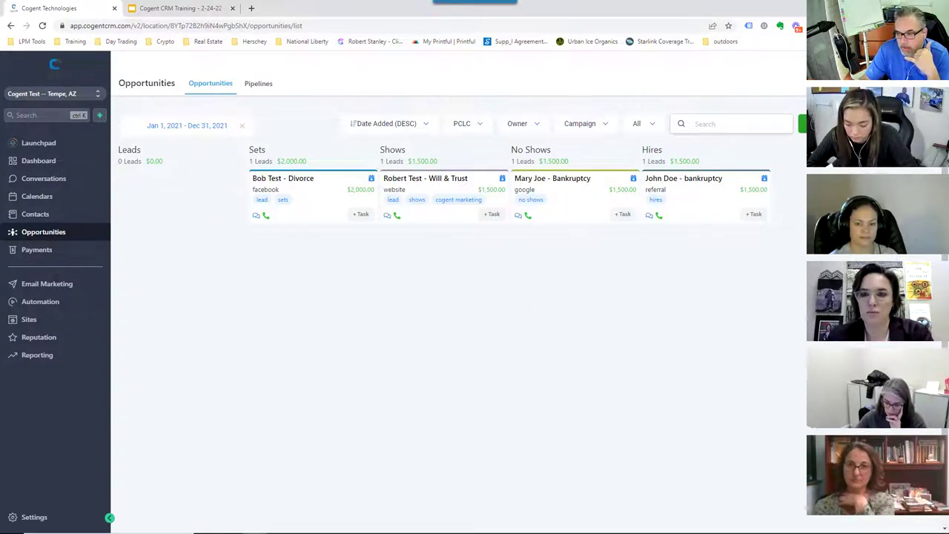
Open and cancel a new opportunity, then show the green + quick-create menu.
click(802, 123)
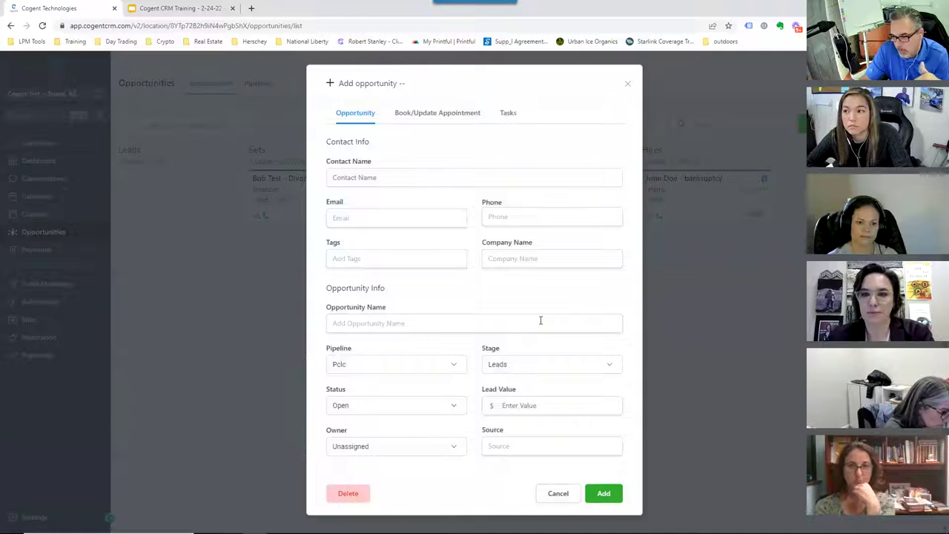
click(553, 493)
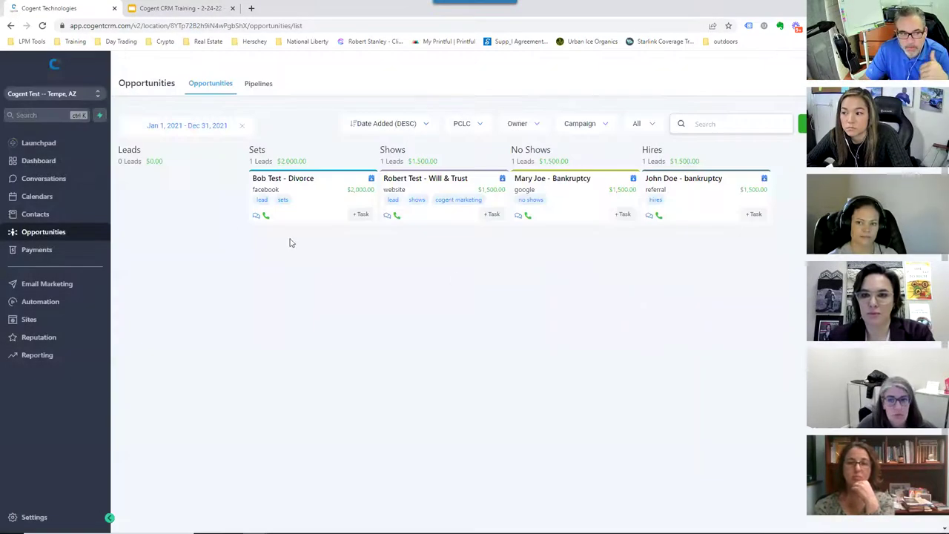
click(99, 115)
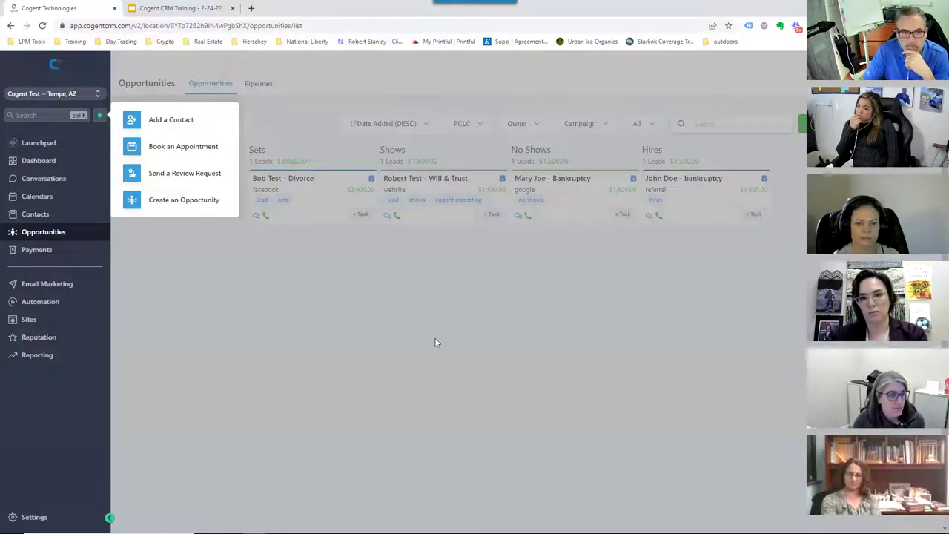
Close the quick menu, view and close the Bankruptcy card, then start a new opportunity.
click(510, 338)
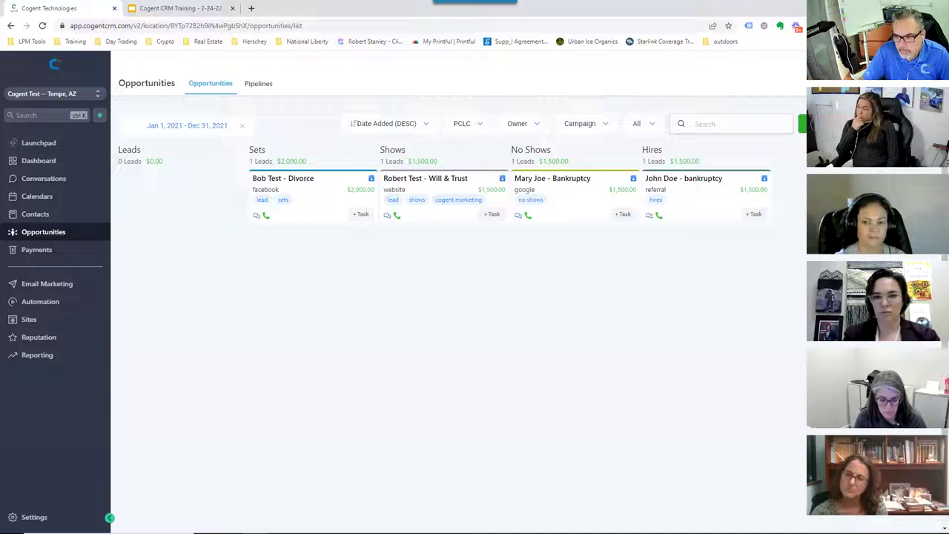
click(609, 197)
click(625, 90)
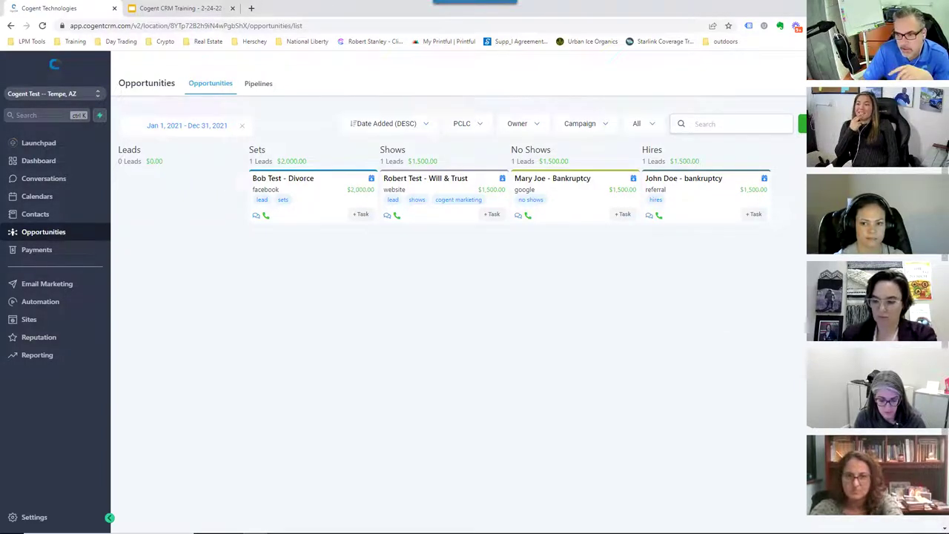
click(802, 123)
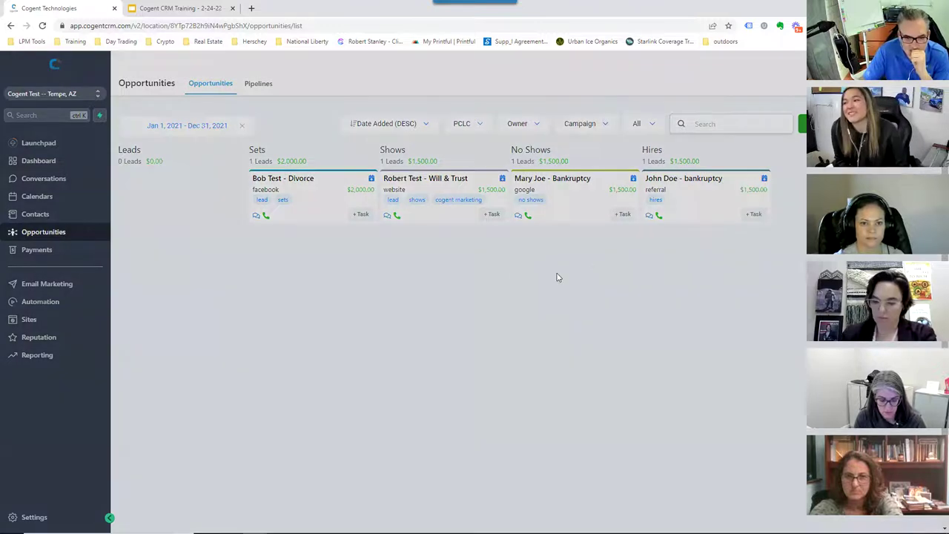
click(429, 183)
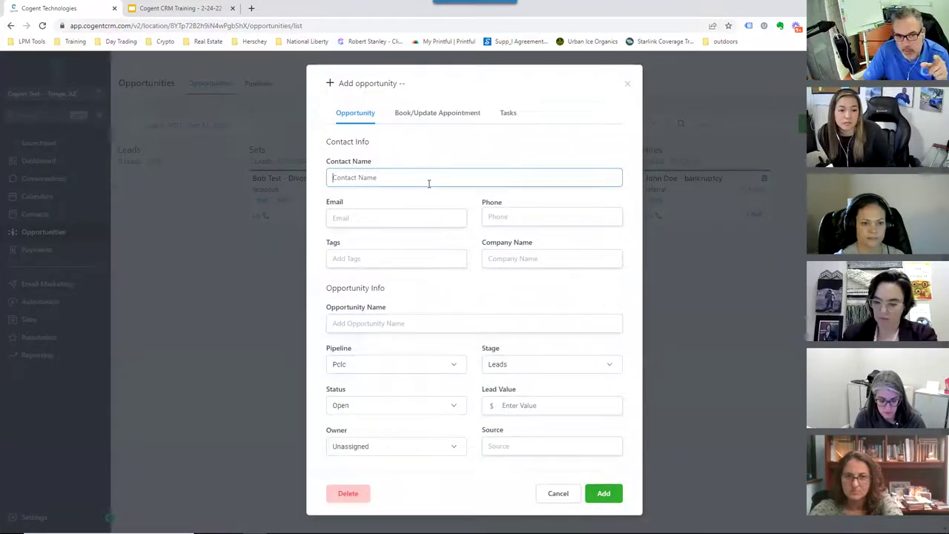
text(I)
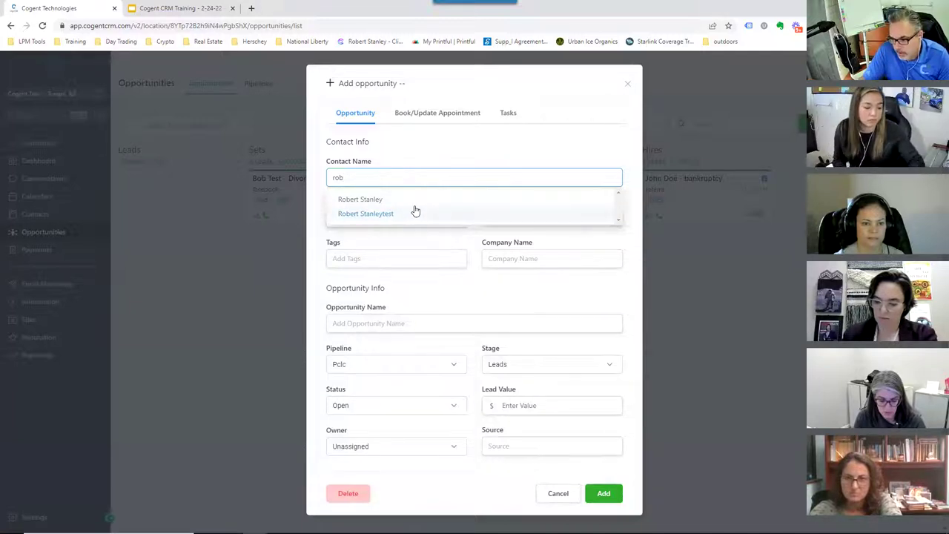
click(623, 110)
key(Escape)
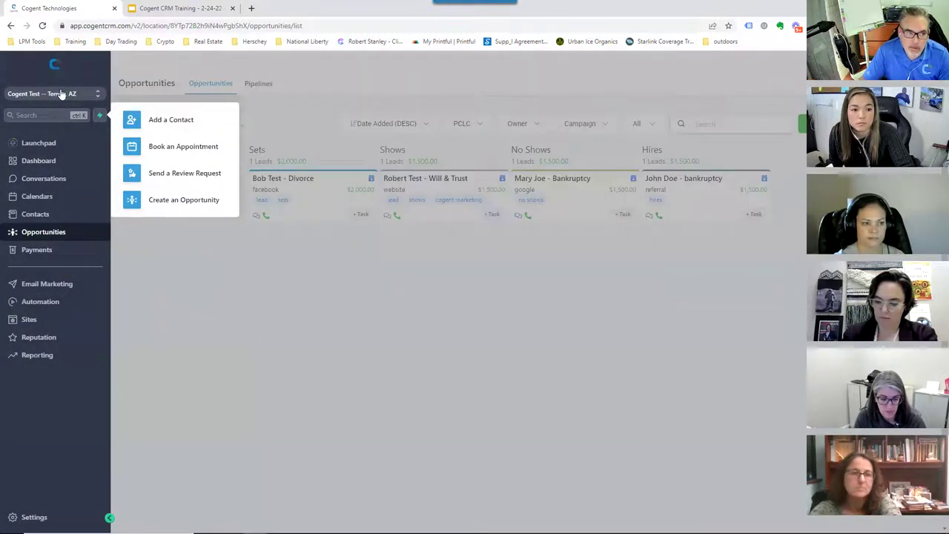
click(70, 100)
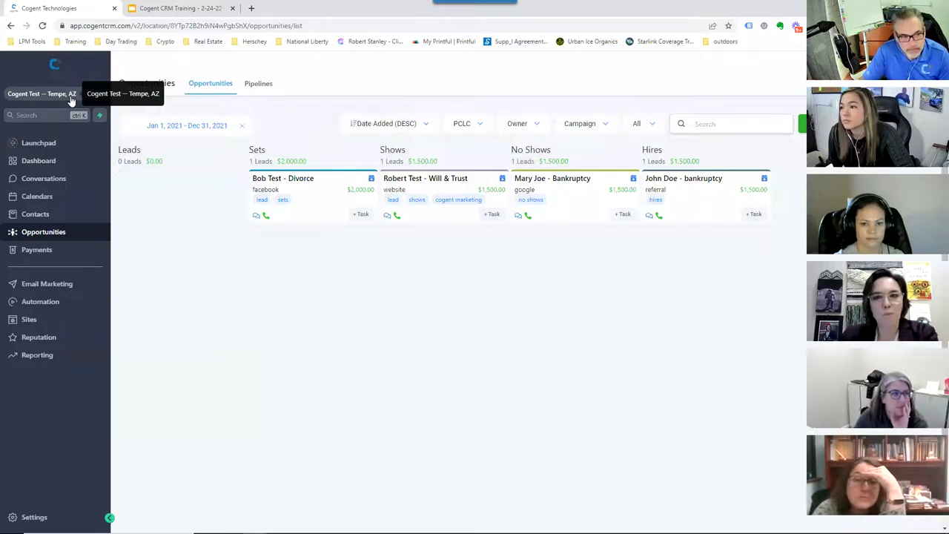
Switch to The Law Offices of Murphy & Associates and edit CIS Form 1 in Forms Builder.
click(71, 100)
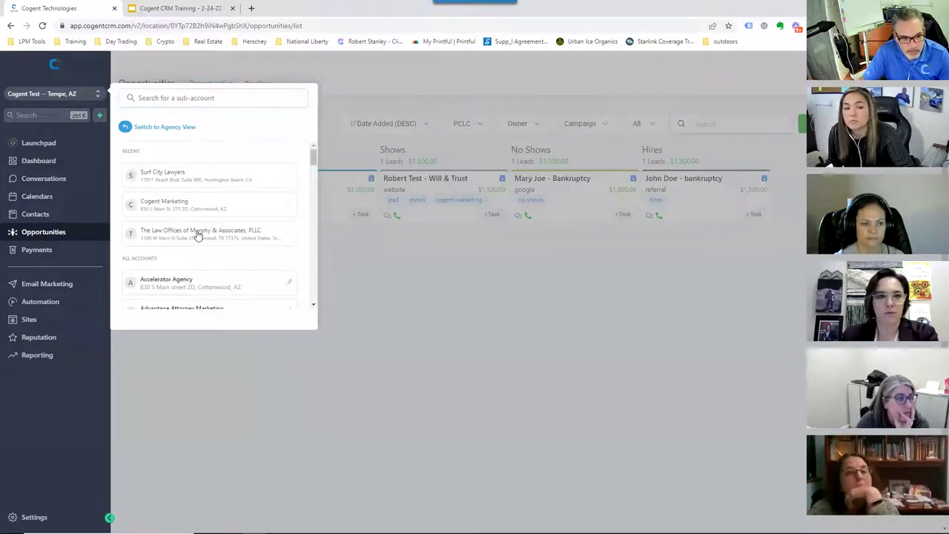
click(198, 235)
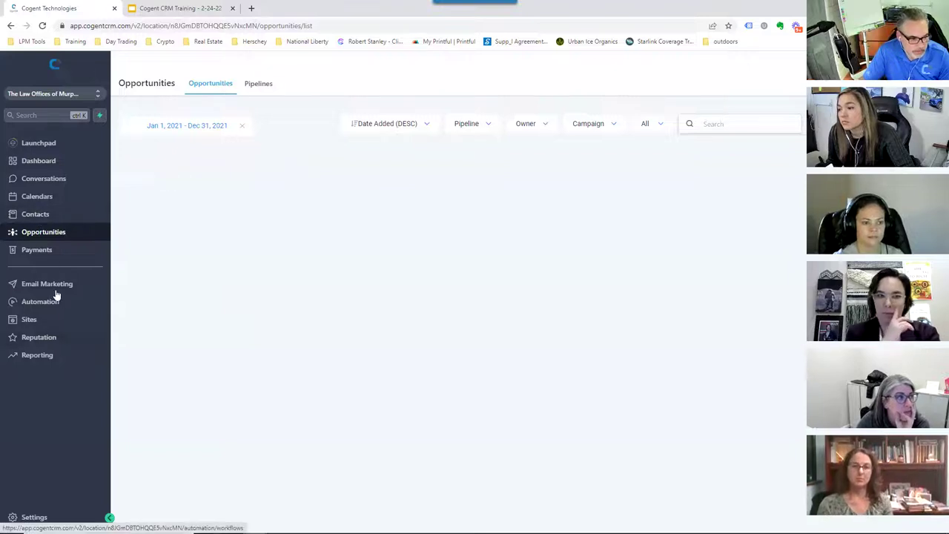
click(55, 325)
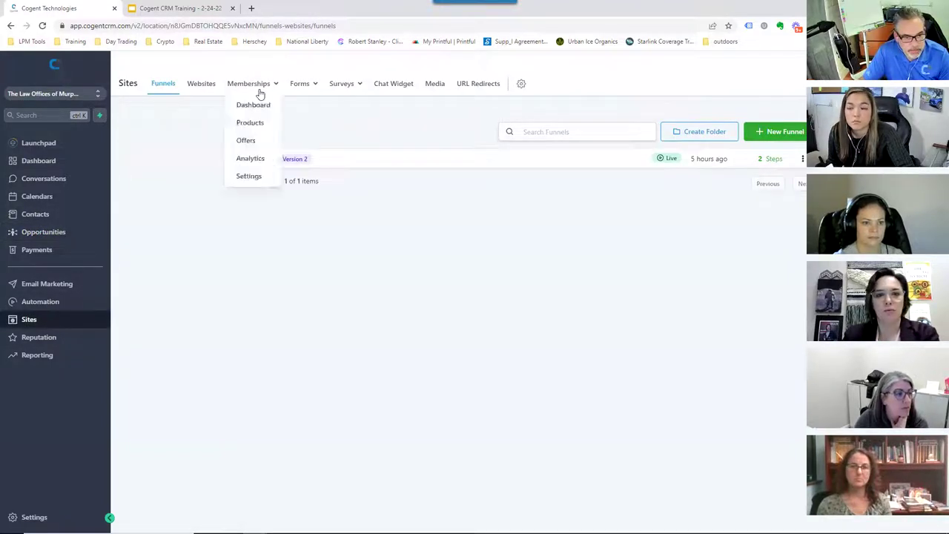
mouse_move(308, 91)
click(284, 105)
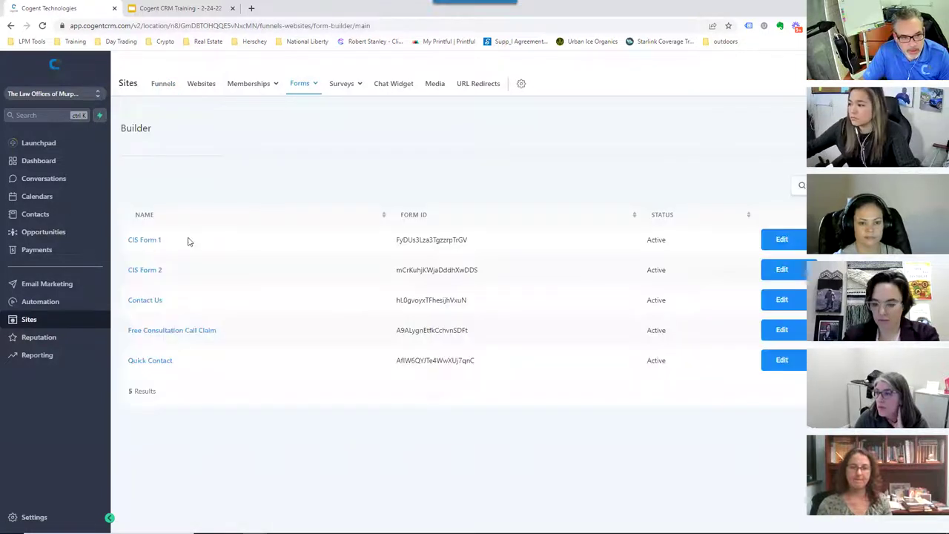
click(780, 240)
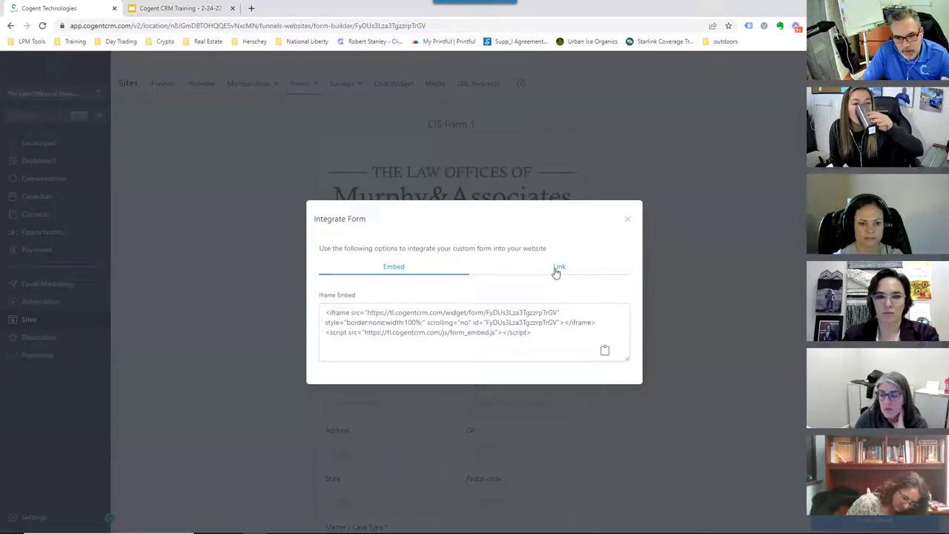
Open the CIS form's share link as a live page in a new tab.
click(560, 288)
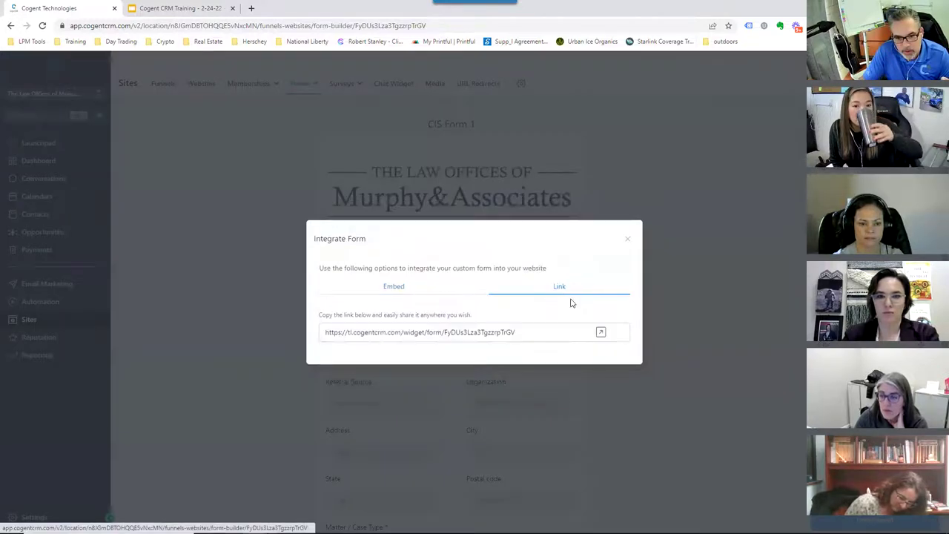
click(601, 332)
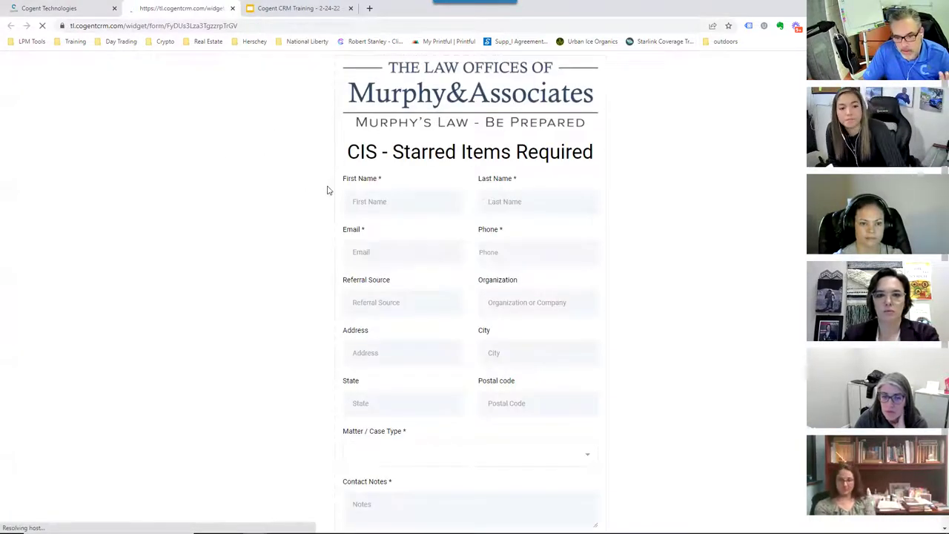
scroll(321, 193, down, 1)
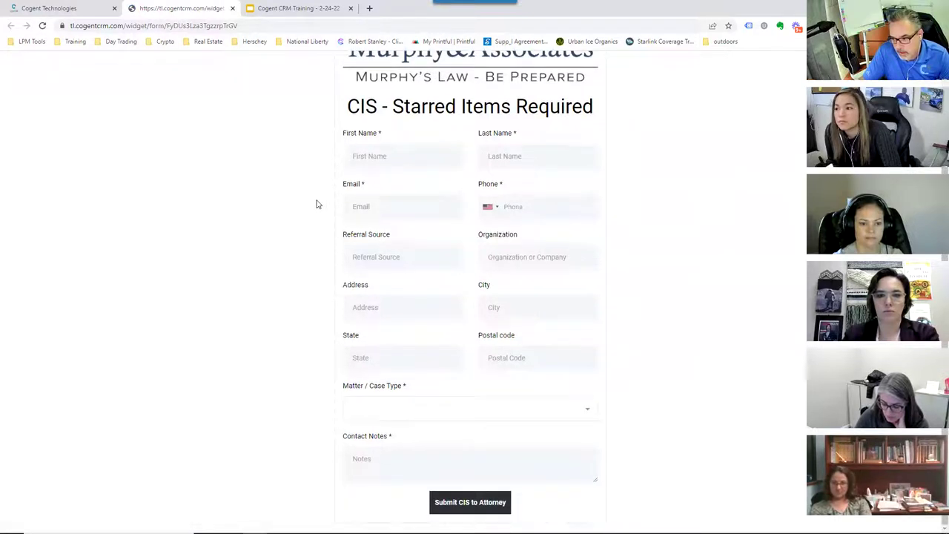
scroll(317, 204, up, 1)
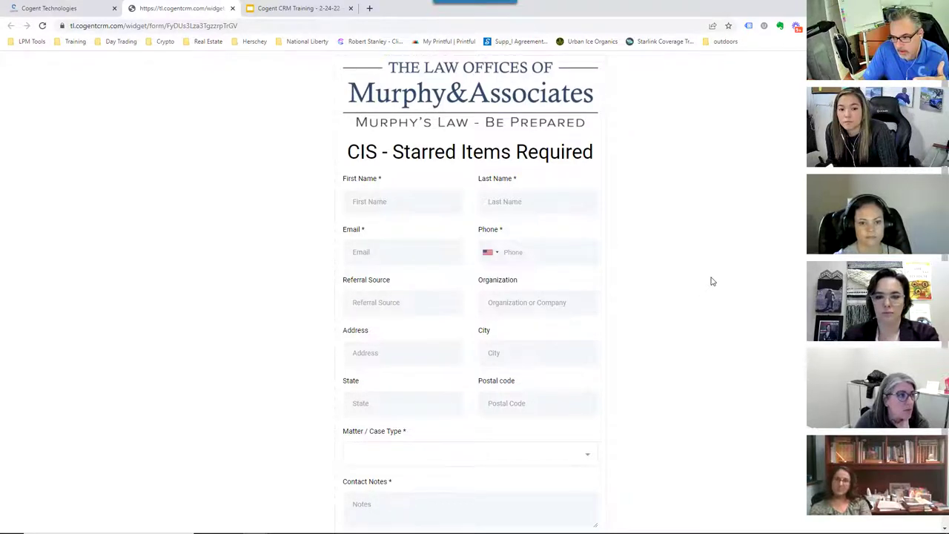
Try the Matter / Case Type dropdown on the live form, then return to the CRM tab.
scroll(689, 281, down, 1)
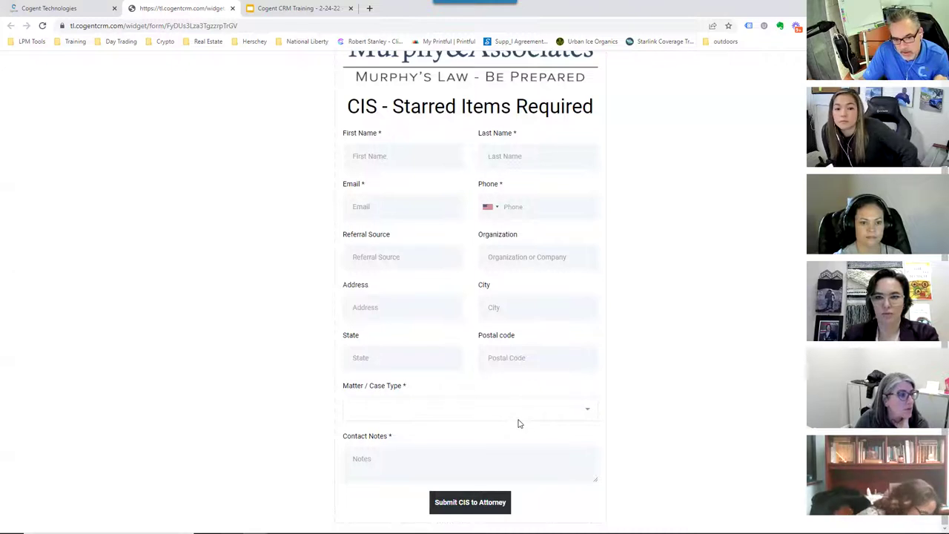
click(519, 415)
click(657, 293)
scroll(650, 265, up, 1)
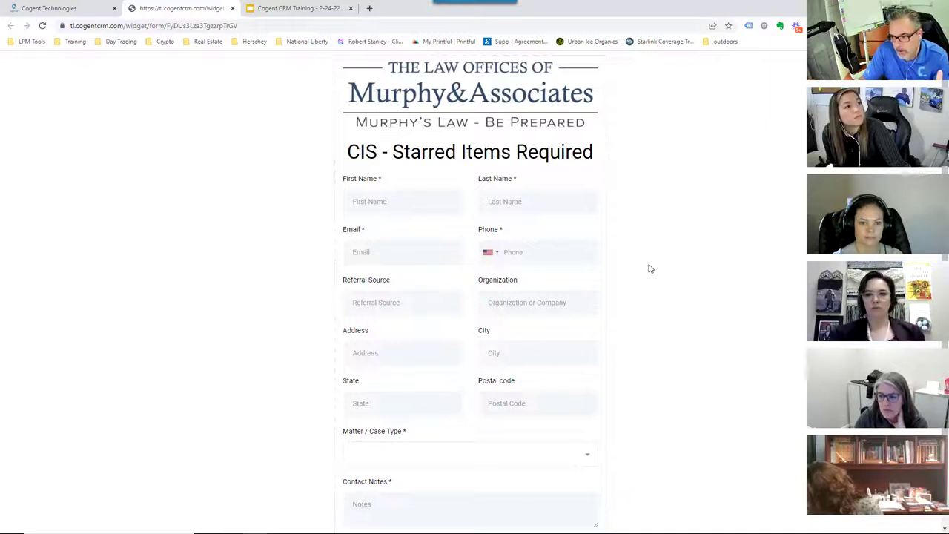
click(81, 10)
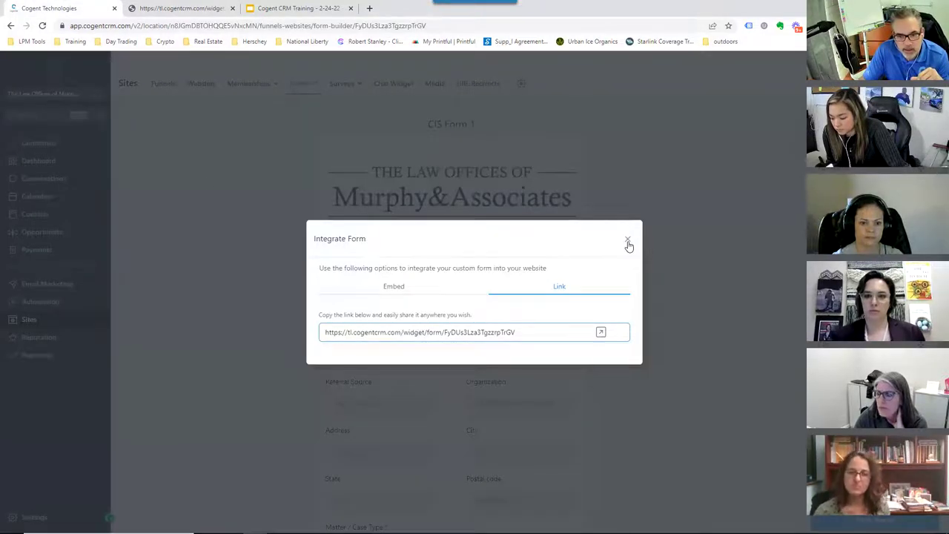
Close the Integrate Form dialog, switch to the Cogent Test sub-account and open Opportunities.
click(627, 238)
click(99, 115)
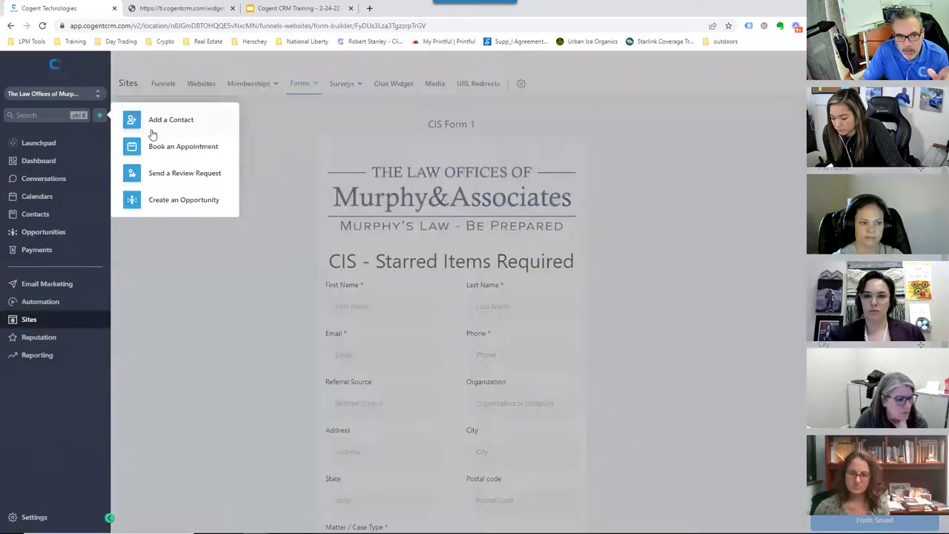
click(257, 353)
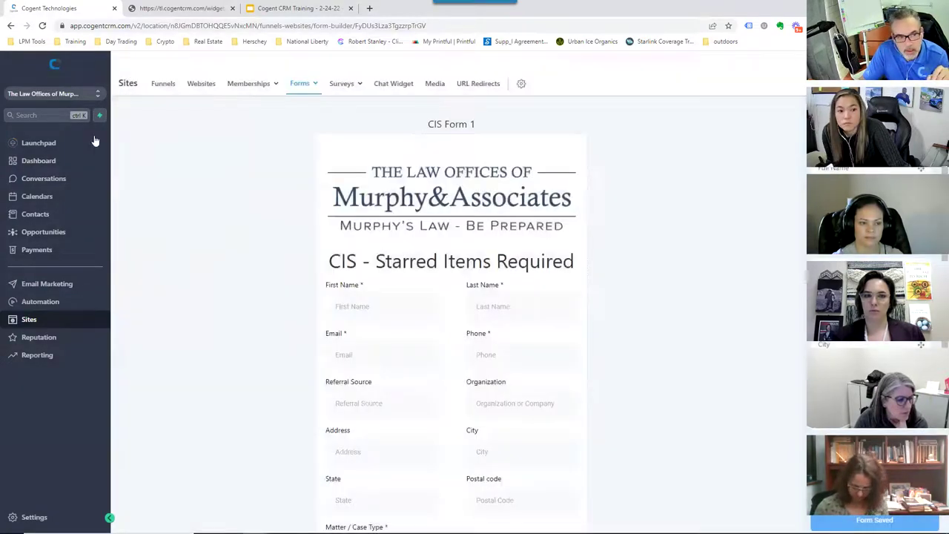
click(59, 95)
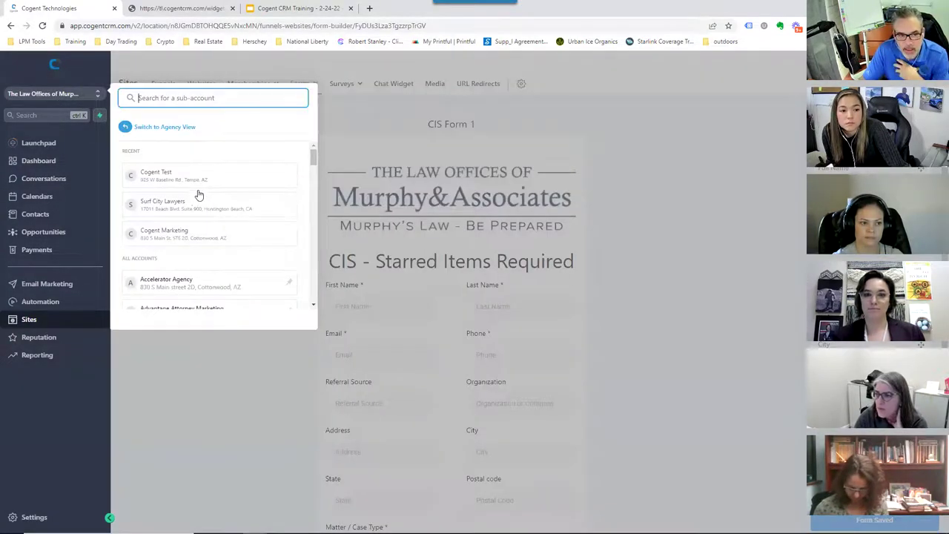
click(189, 181)
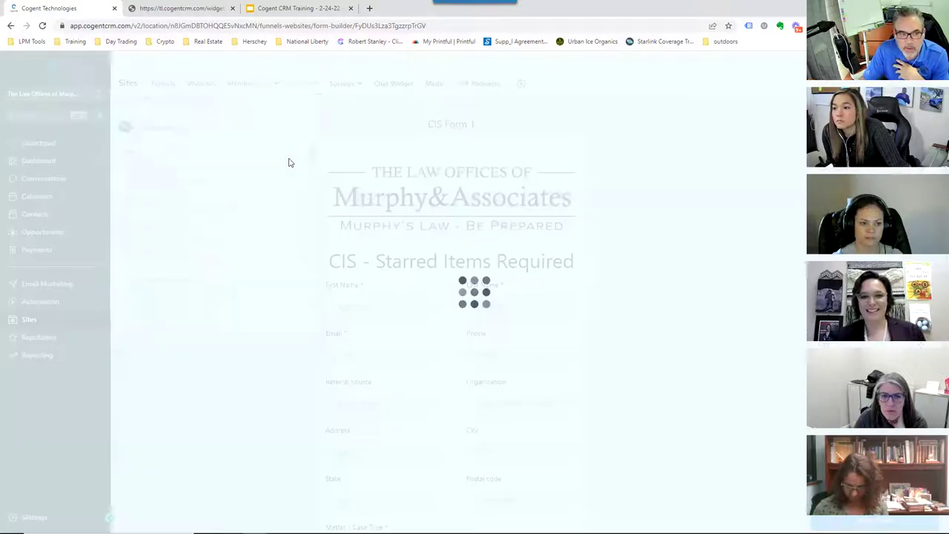
click(59, 238)
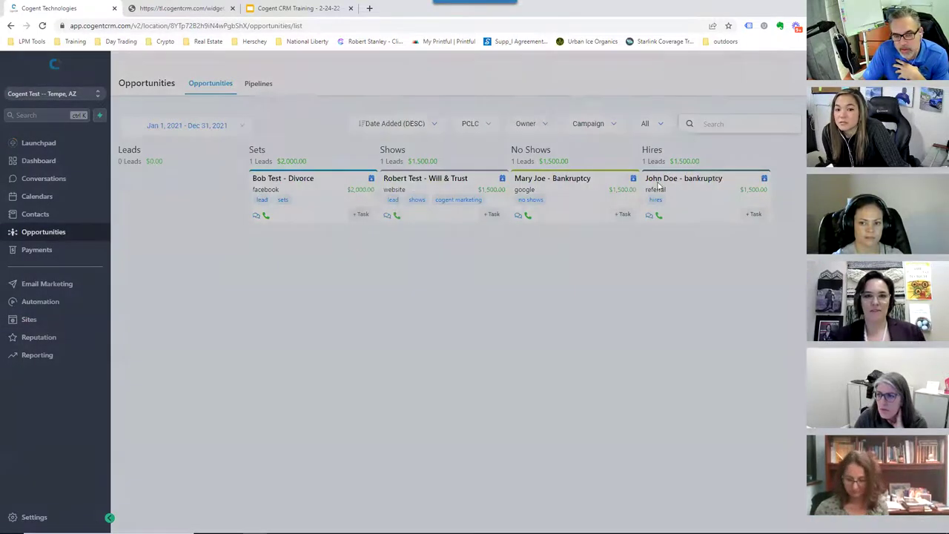
Start a new opportunity with a trial contact name, cancel it, and open the Divorce opportunity.
click(413, 185)
click(410, 181)
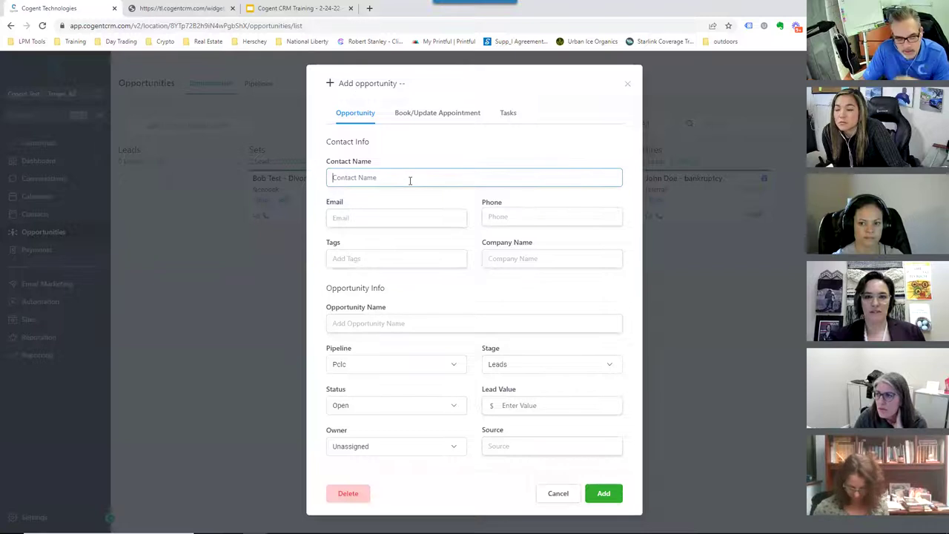
text(Rob)
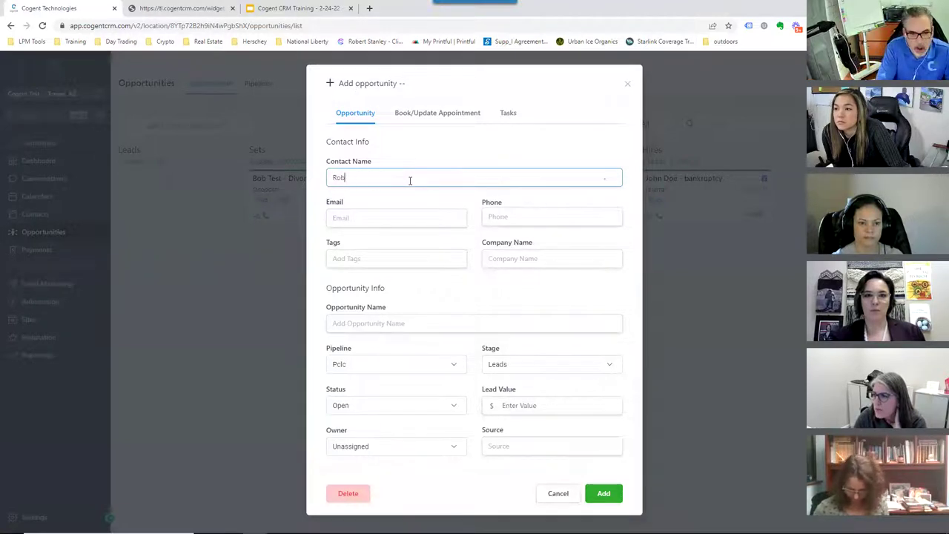
key(BackSpace)
key(BackSpace)
key(BackSpace)
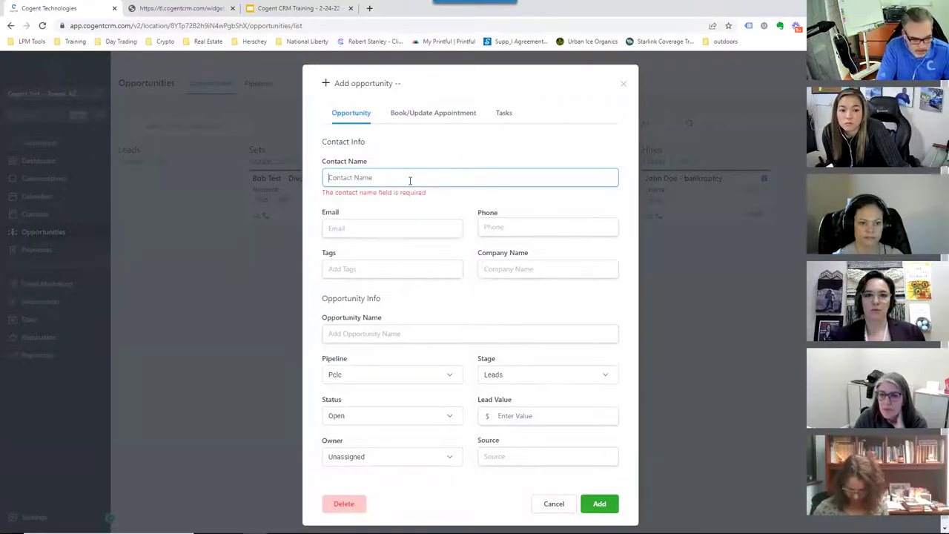
text(Larry)
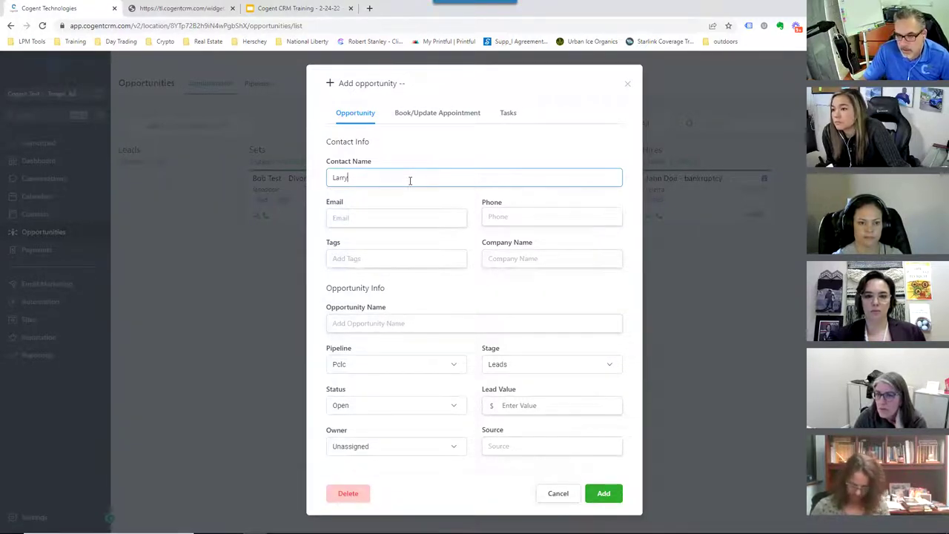
click(629, 85)
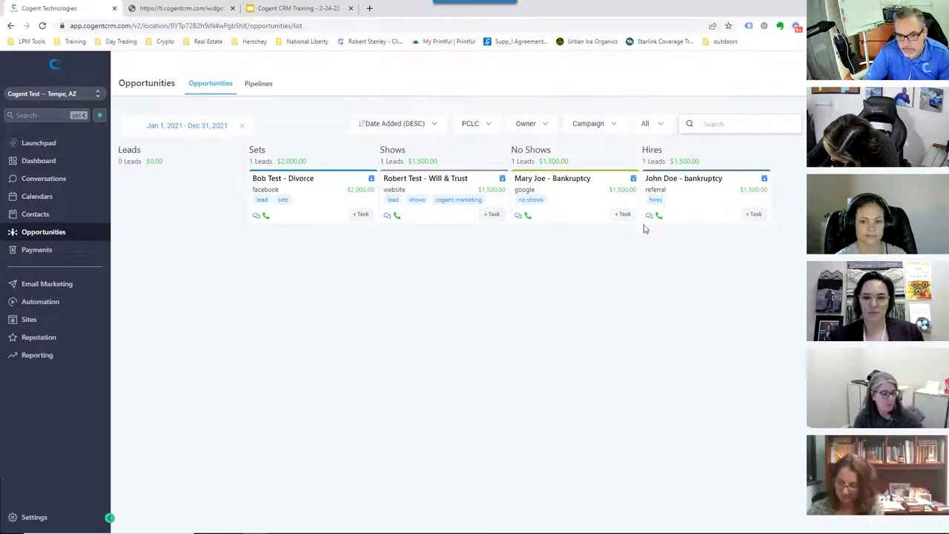
click(322, 193)
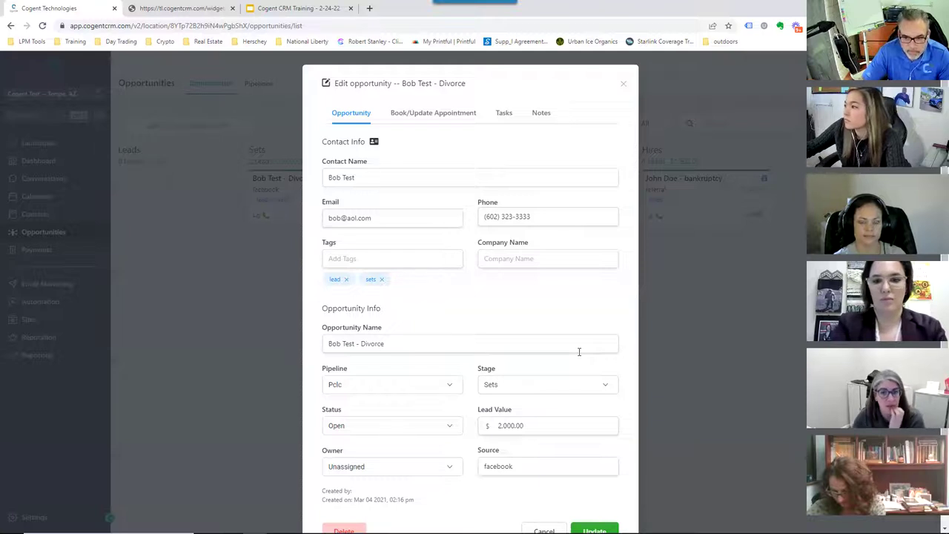
Add a person-name tag beside hires on the bankruptcy opportunity and click Update.
click(623, 84)
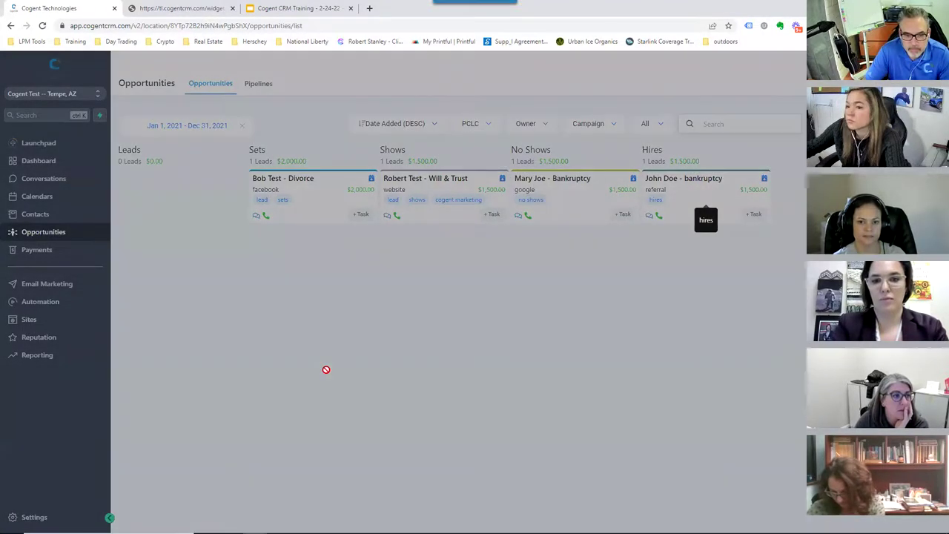
click(690, 204)
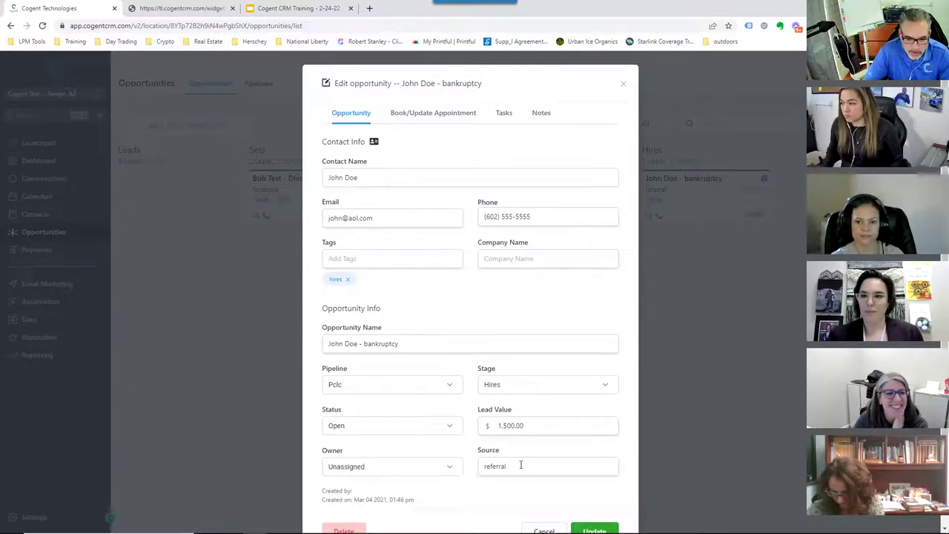
drag(521, 466, 474, 466)
click(388, 259)
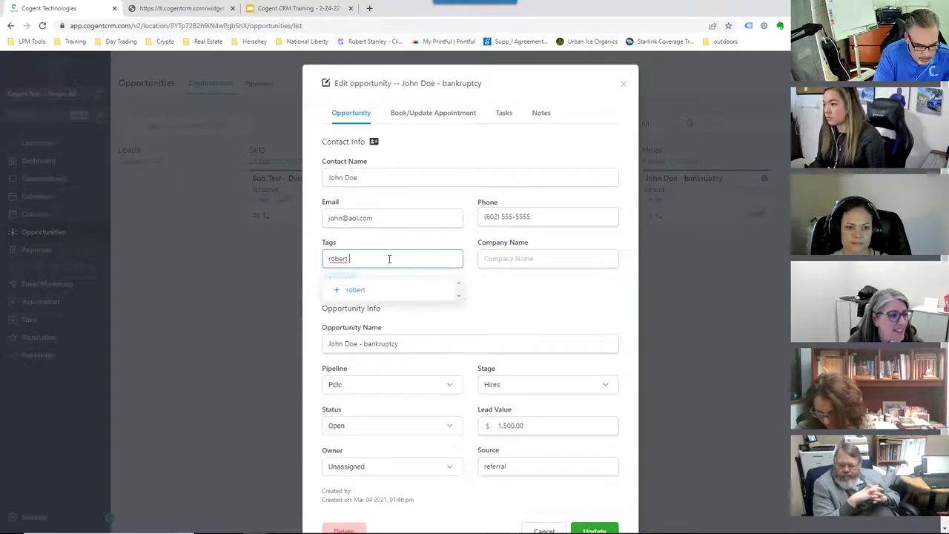
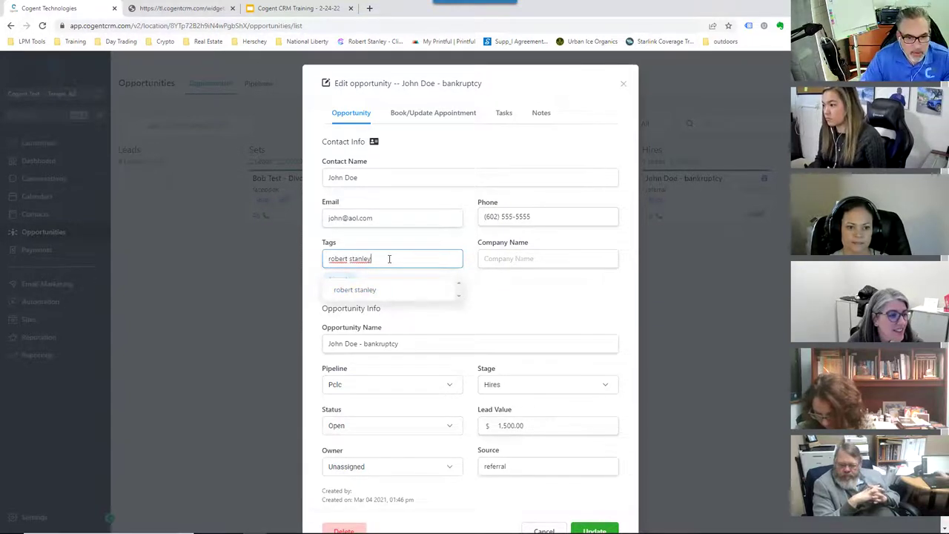
click(370, 297)
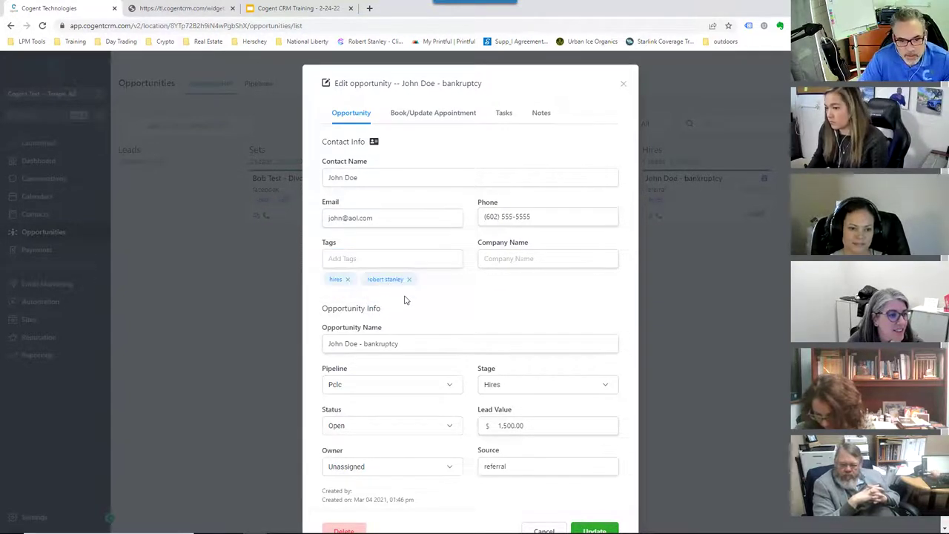
scroll(497, 404, down, 1)
click(585, 496)
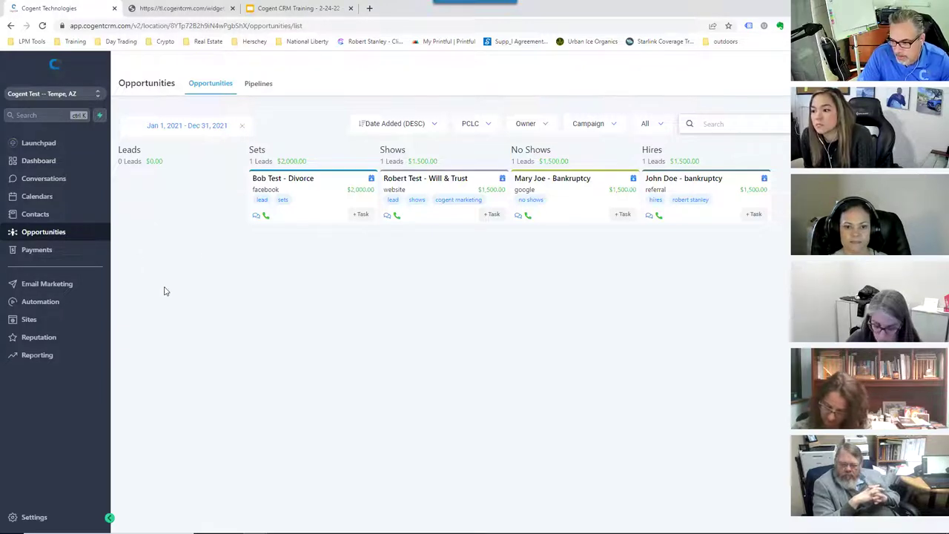
Open Contacts in the sidebar to show the Smart Lists view.
click(62, 220)
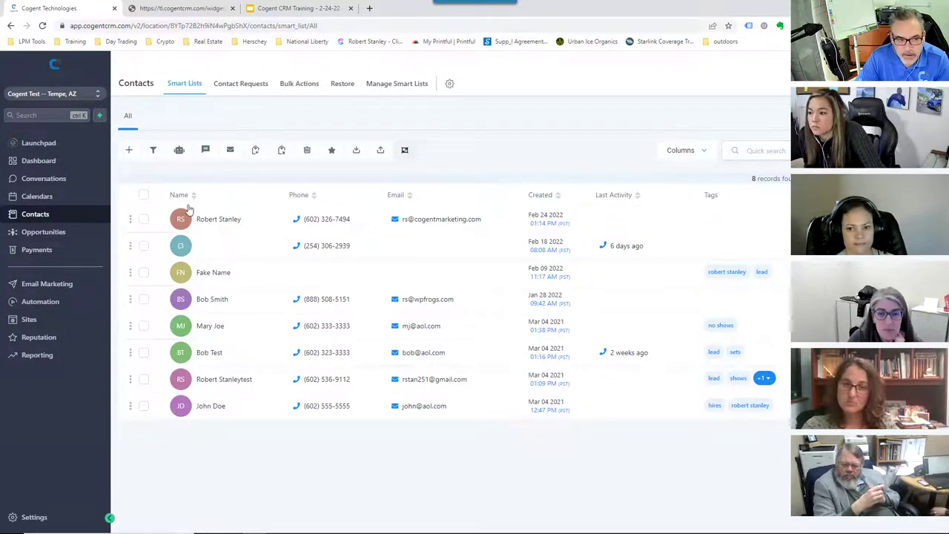
Open the first contact, type and then delete a partial tag, and go back to All contacts.
click(223, 220)
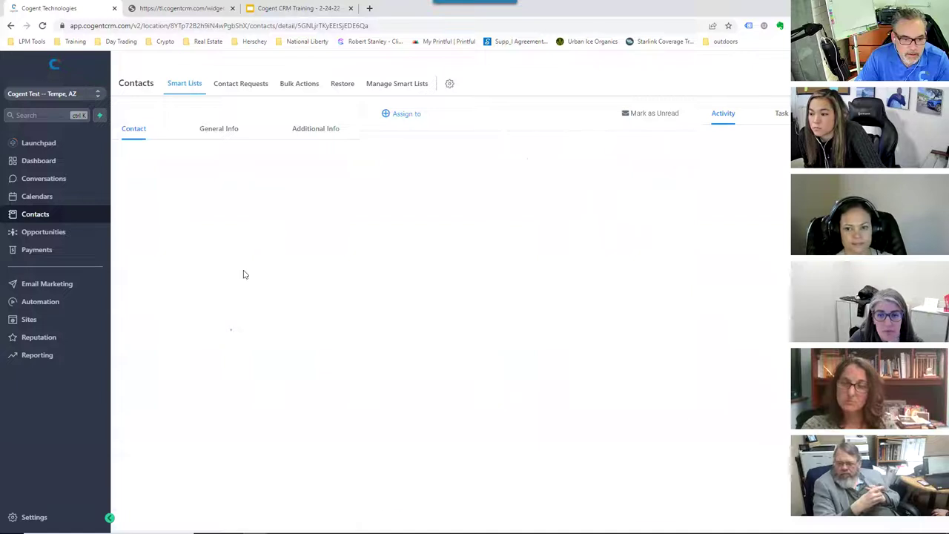
scroll(242, 272, down, 5)
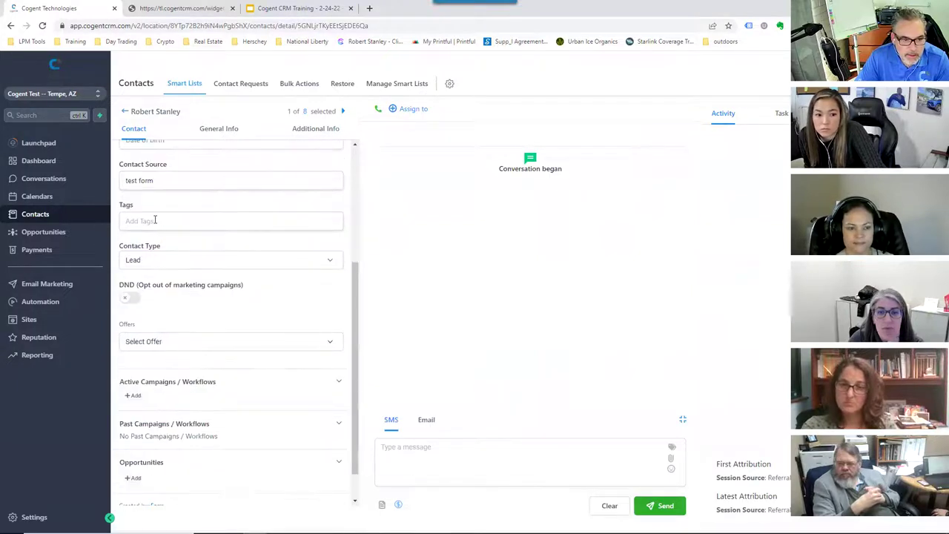
click(156, 220)
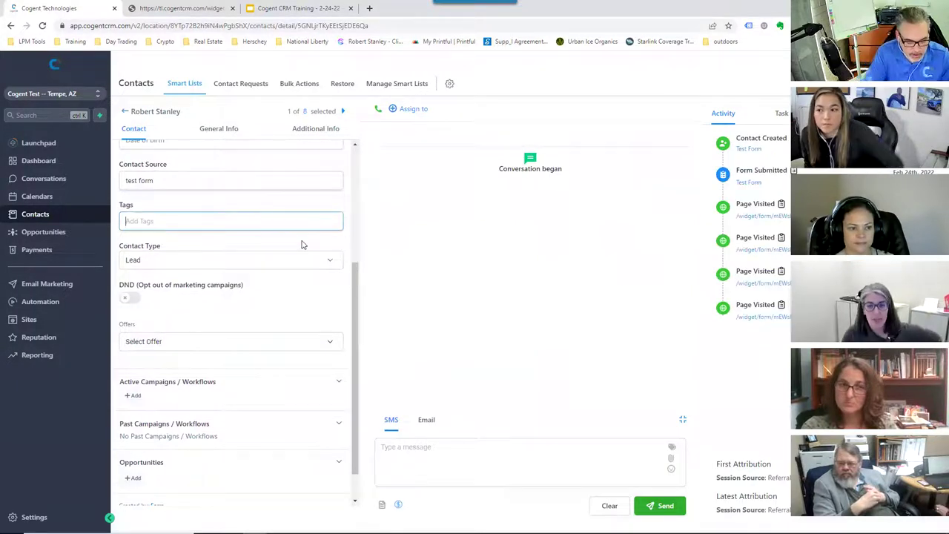
text(rob)
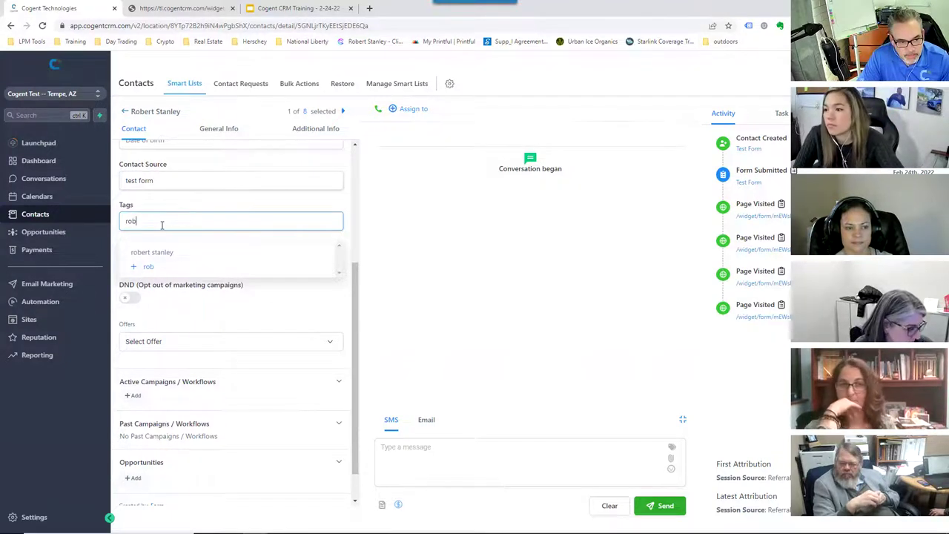
drag(136, 221, 119, 224)
key(BackSpace)
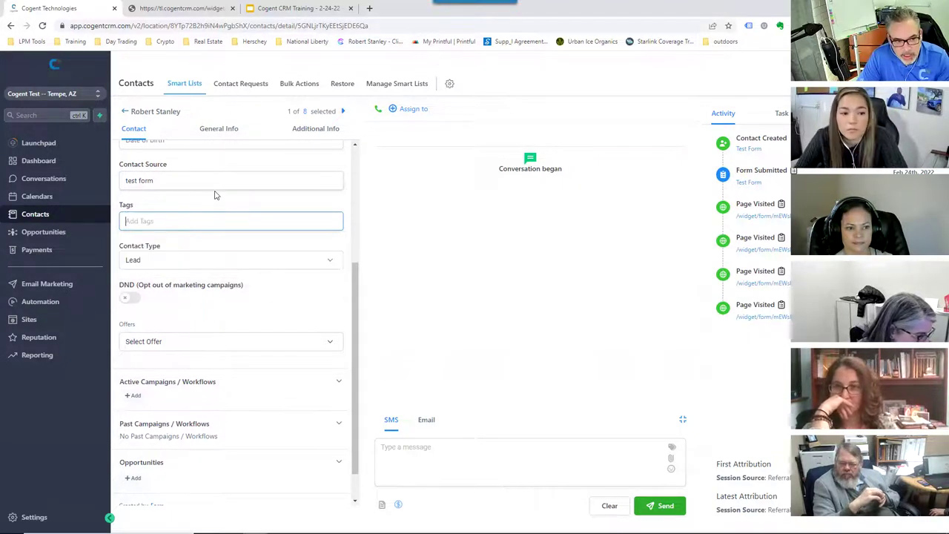
click(213, 197)
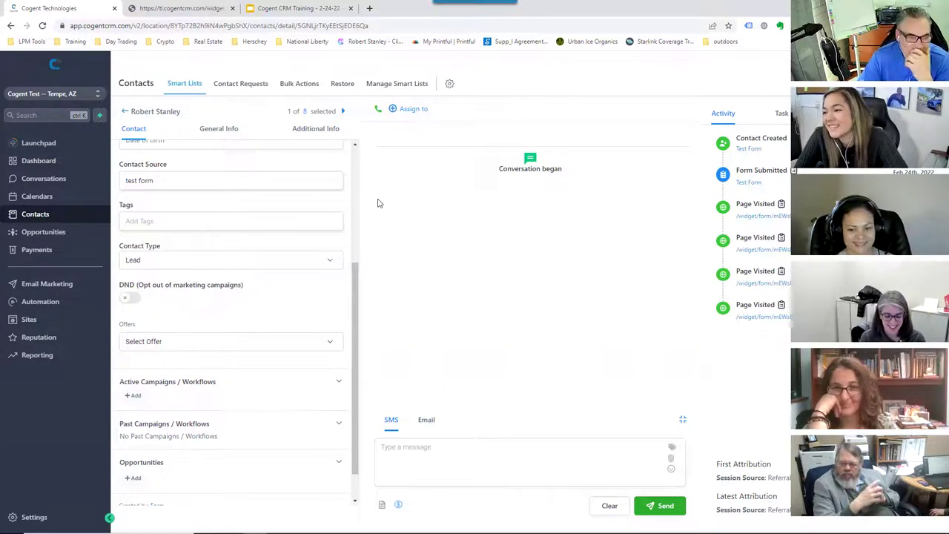
click(125, 111)
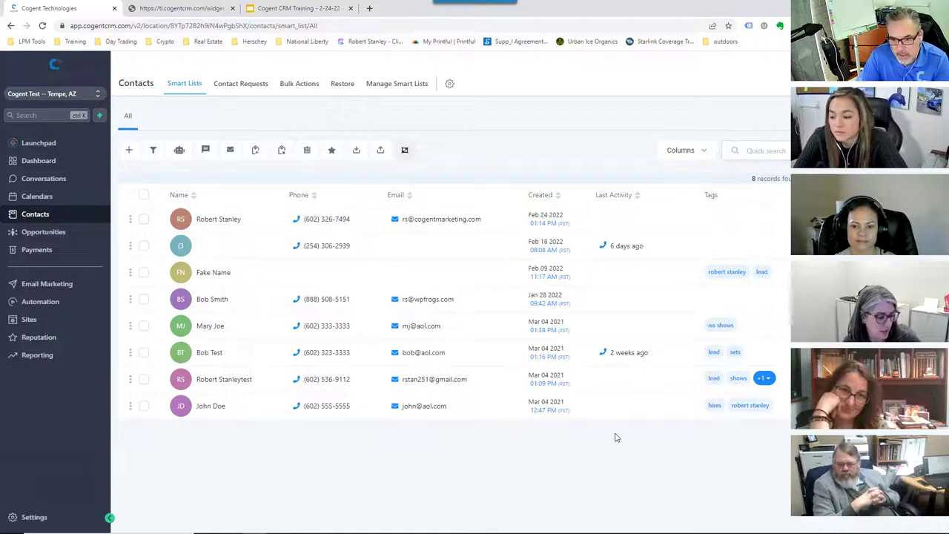
Tag the Fake Name contact with 'referral sale', then go to the Dashboard.
click(722, 272)
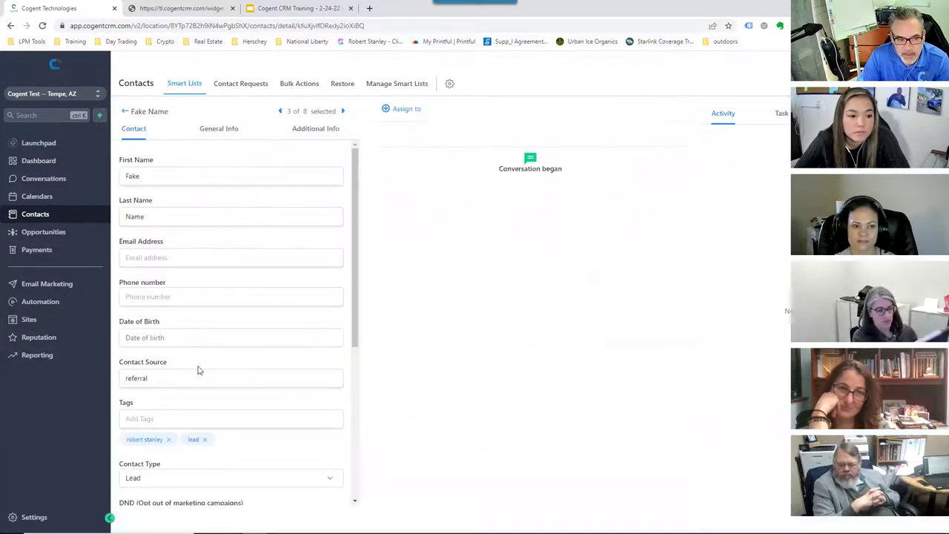
click(178, 417)
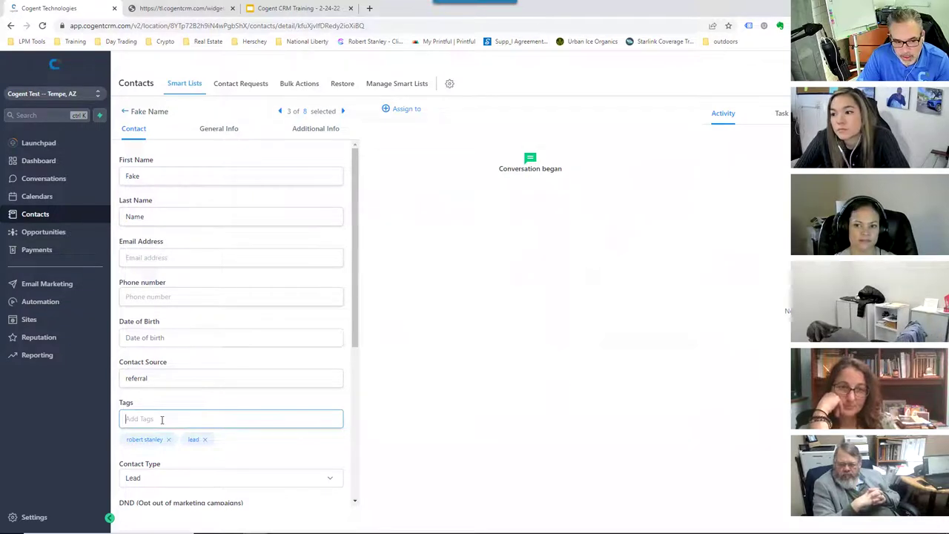
scroll(244, 411, down, 3)
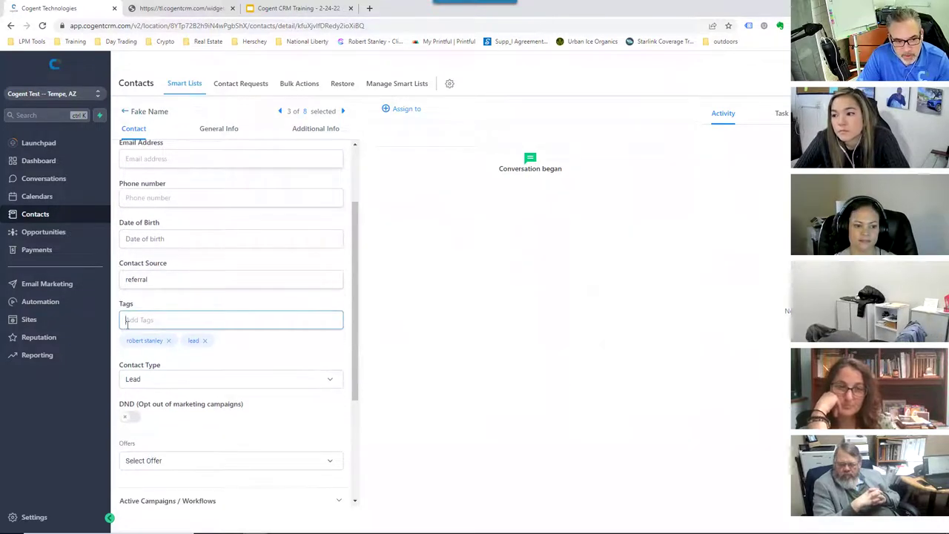
text(refer)
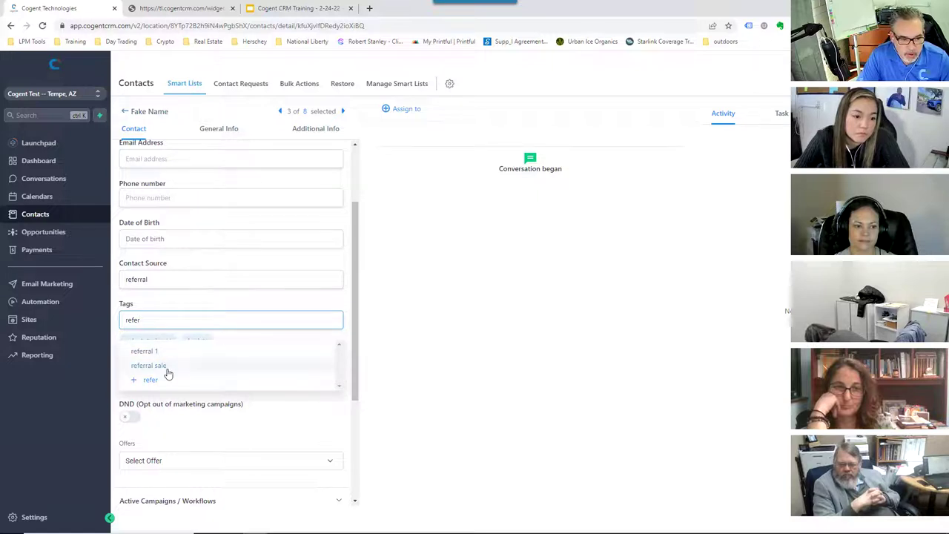
click(162, 365)
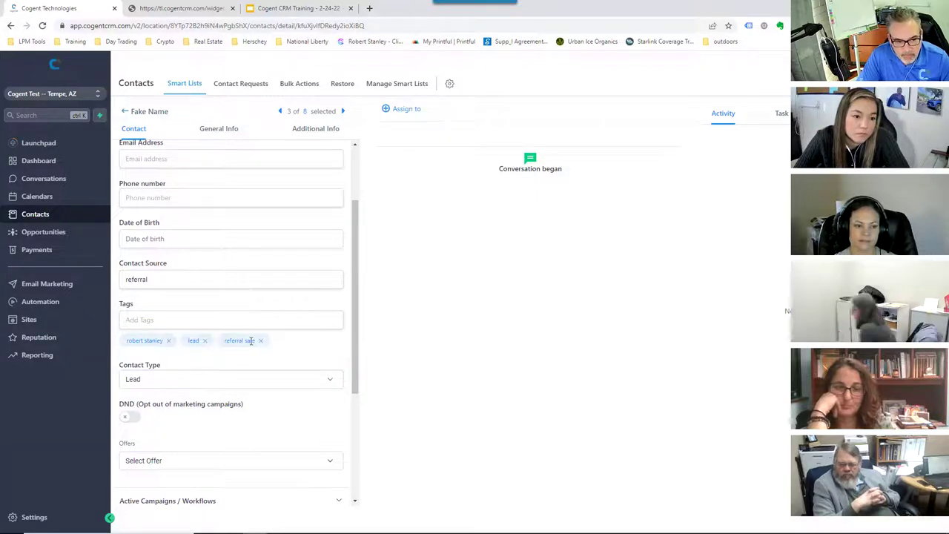
double_click(129, 273)
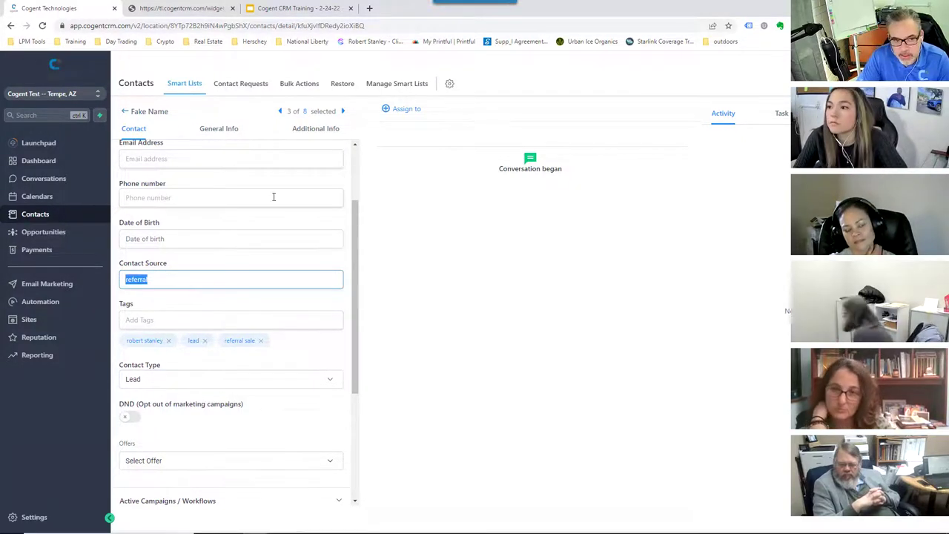
scroll(274, 196, up, 2)
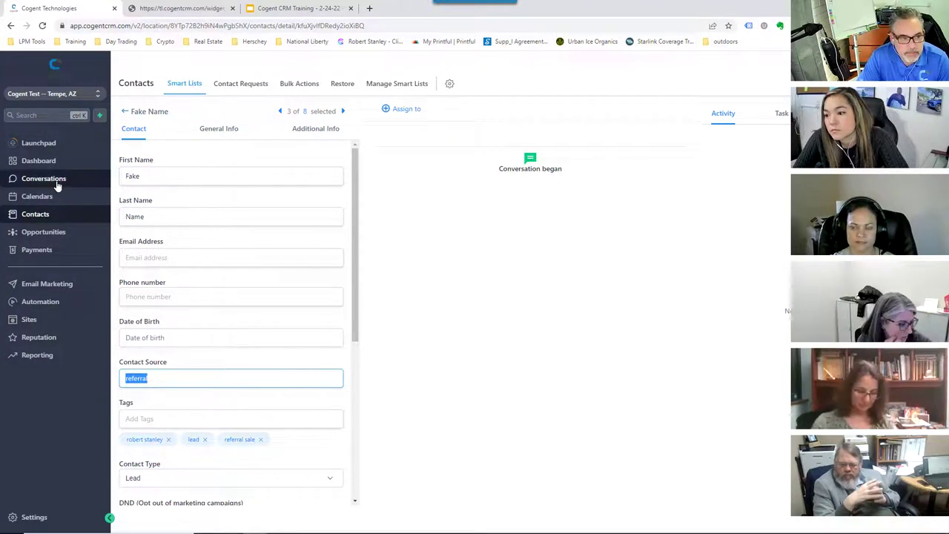
click(41, 160)
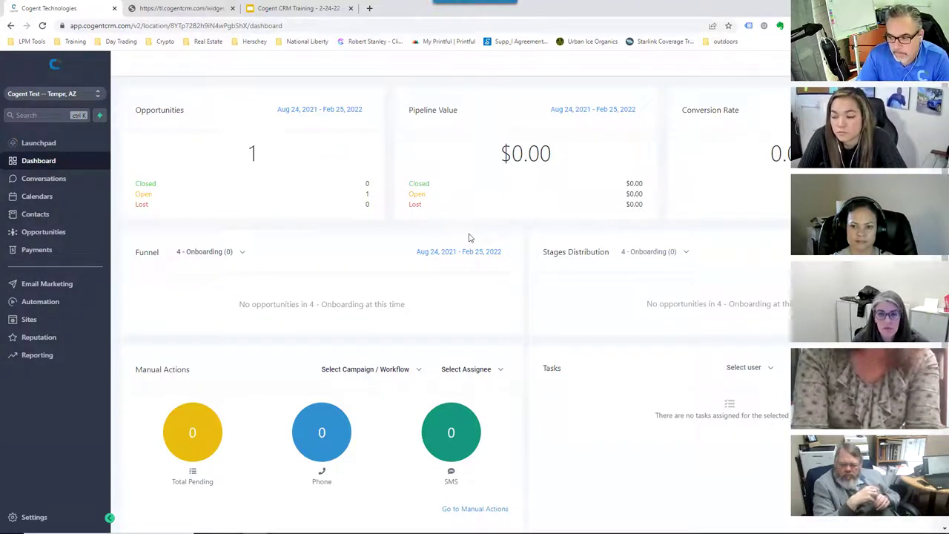
Review the tag list in Settings > Tags, then go back to the Dashboard.
click(38, 514)
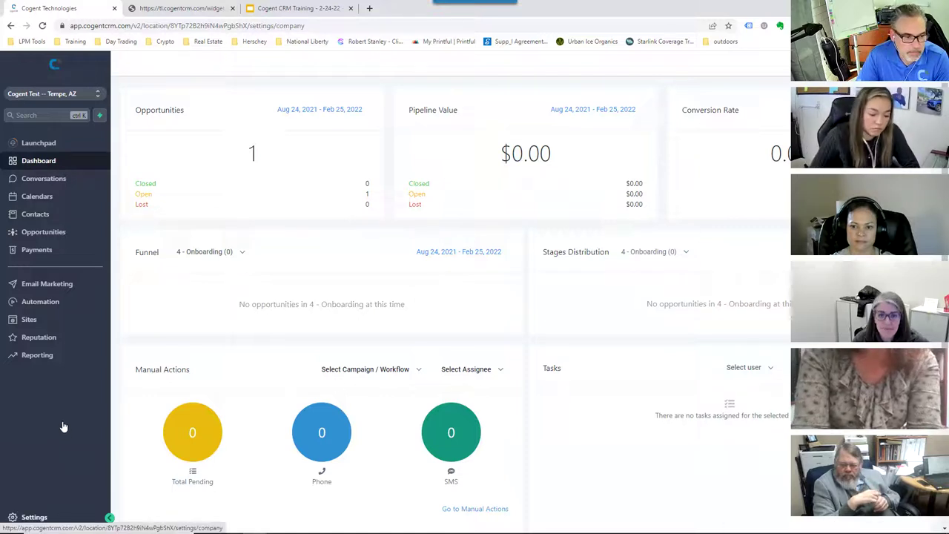
click(18, 469)
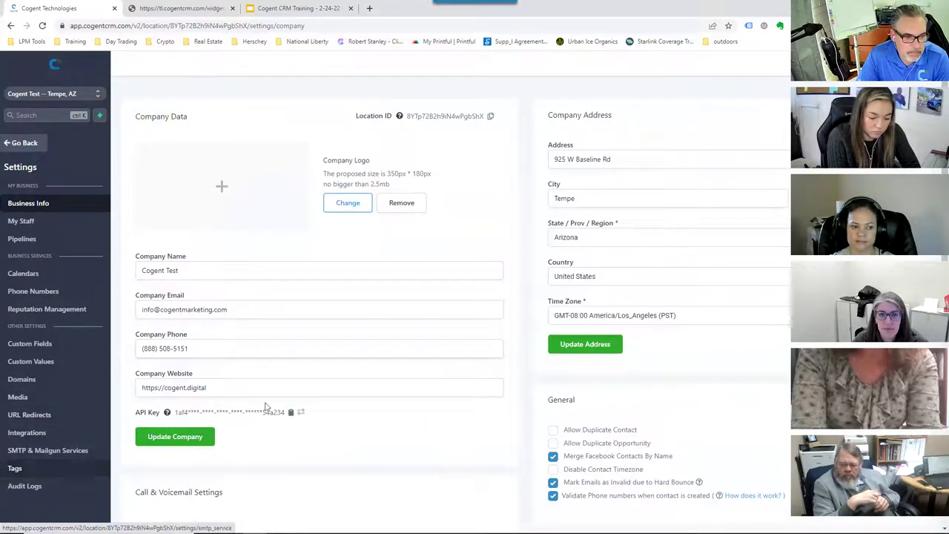
scroll(409, 183, down, 2)
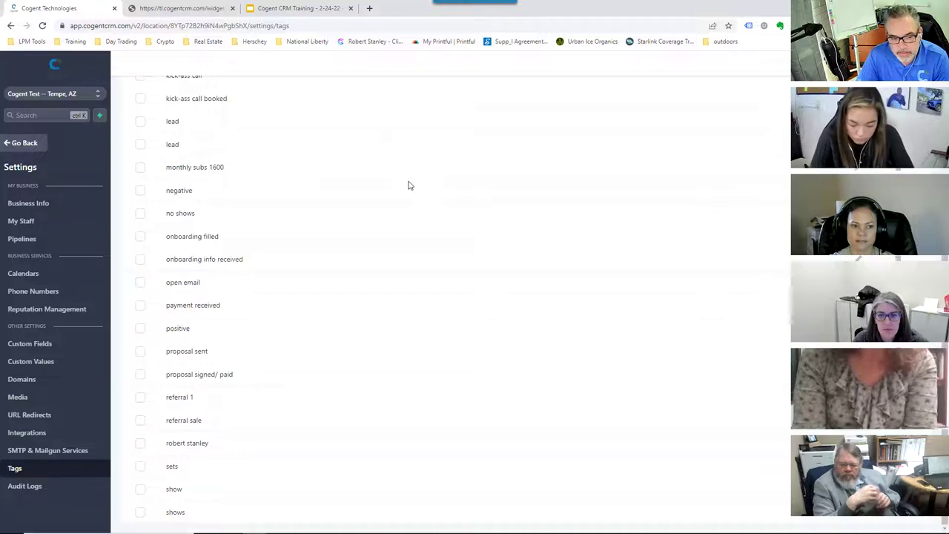
scroll(409, 186, up, 1)
scroll(409, 186, up, 1)
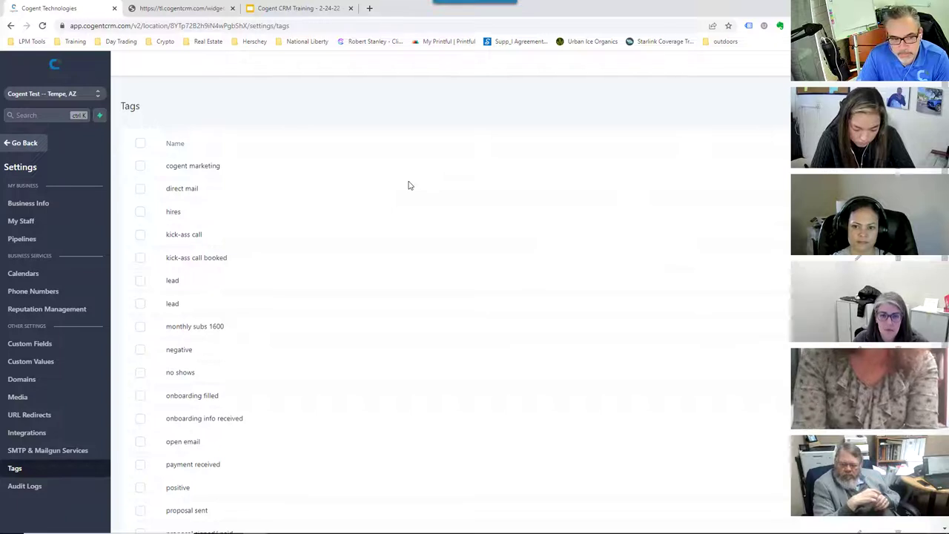
scroll(409, 185, down, 1)
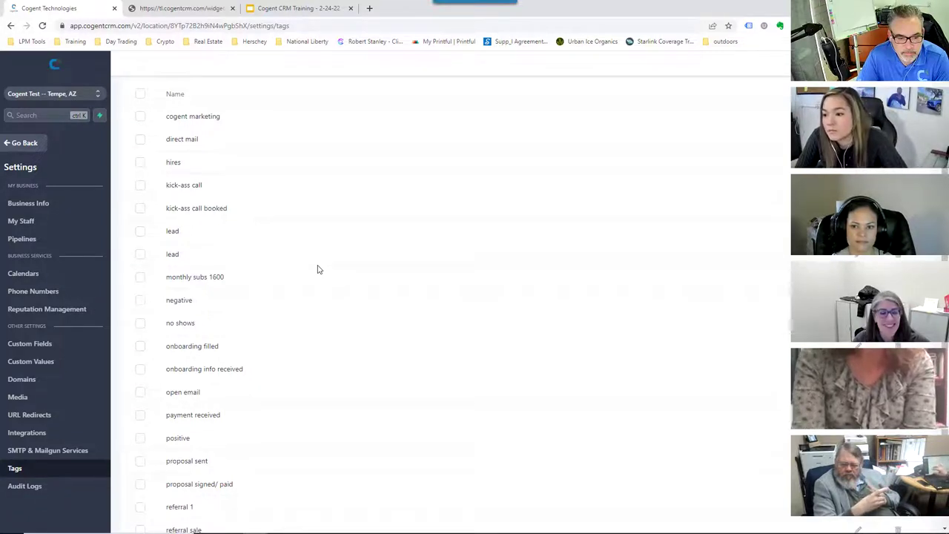
scroll(317, 269, down, 3)
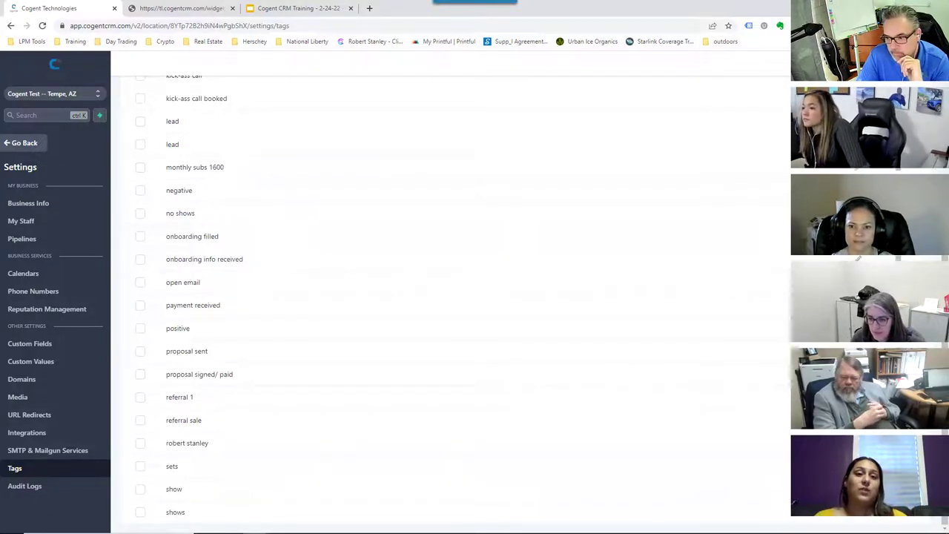
scroll(307, 263, up, 3)
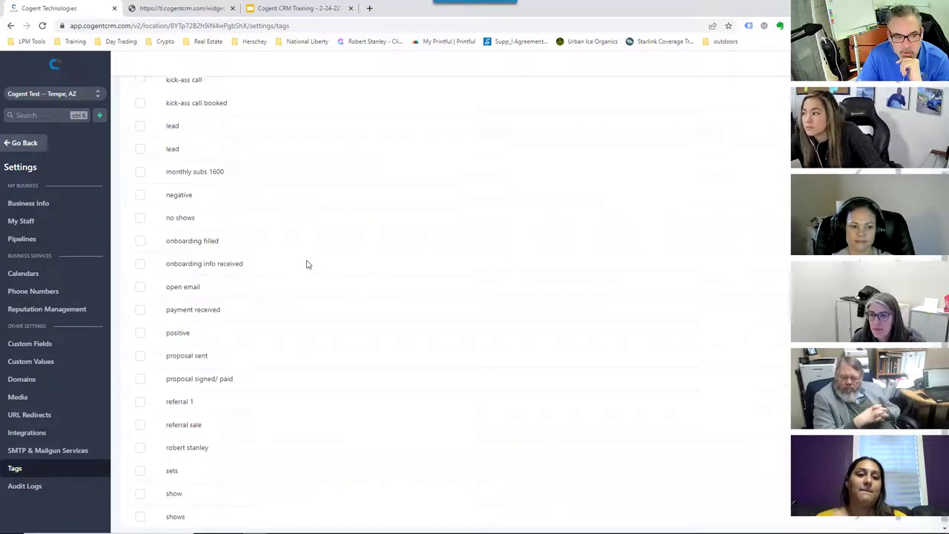
click(22, 143)
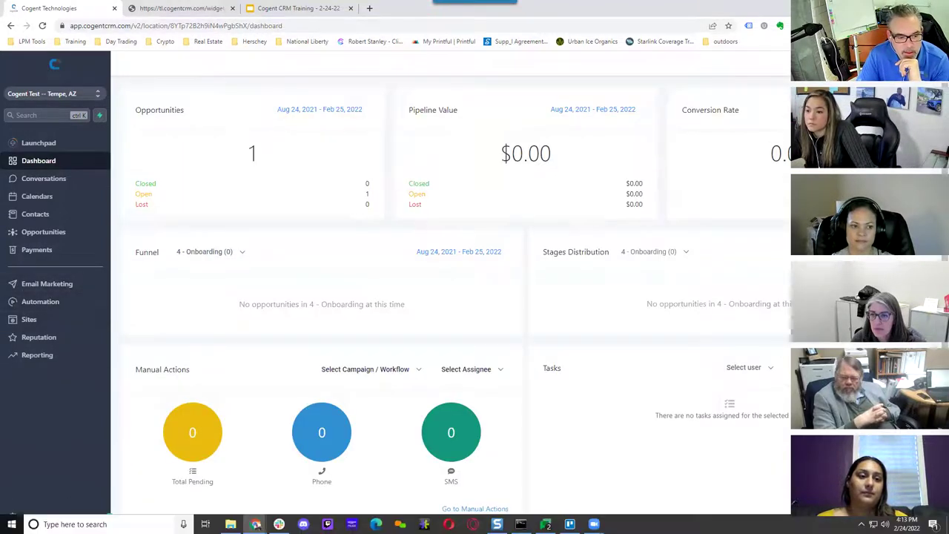
Reopen Settings > Tags, check the duplicate 'lead' tag, and go back to the Dashboard.
click(37, 513)
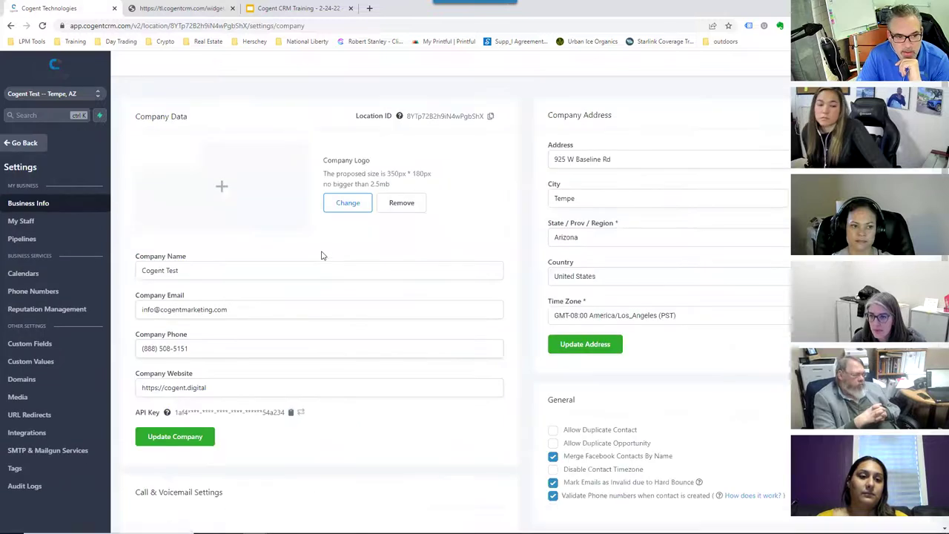
click(28, 470)
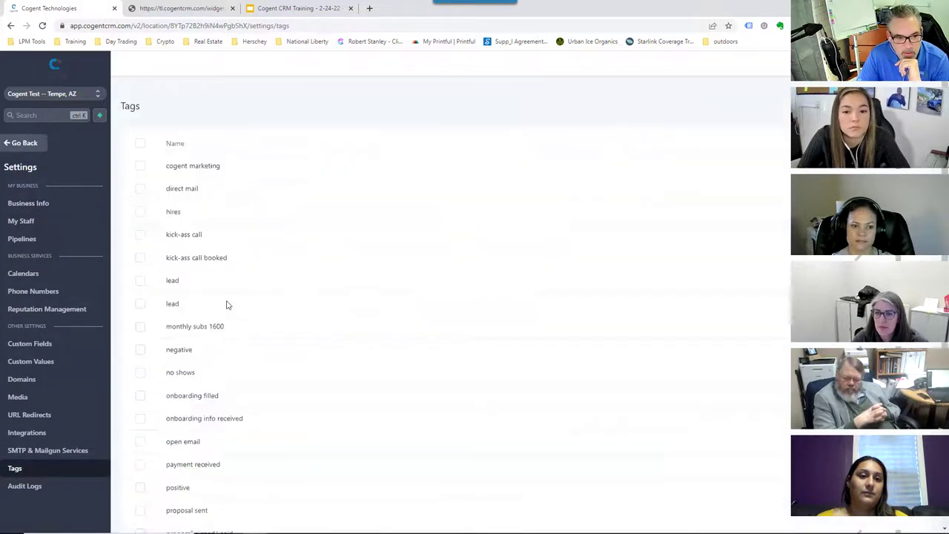
double_click(172, 287)
double_click(168, 305)
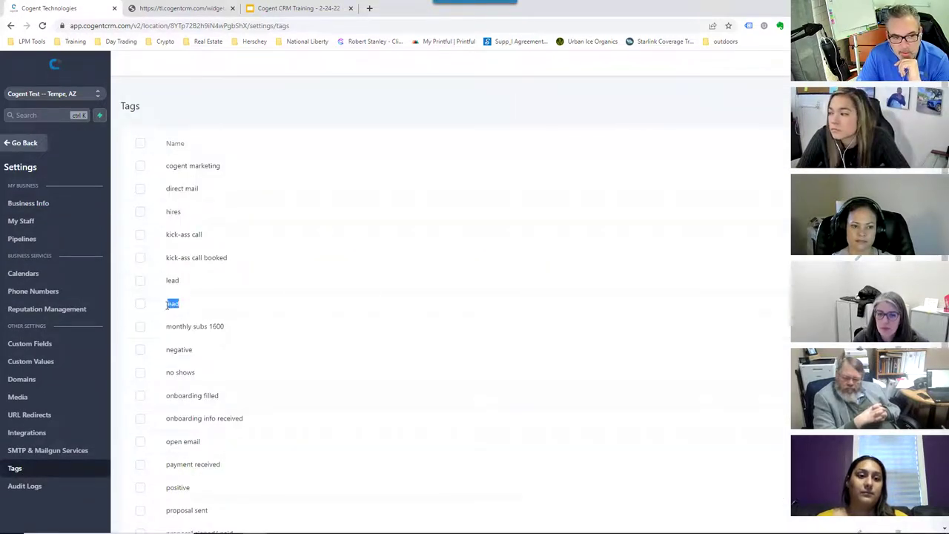
click(192, 310)
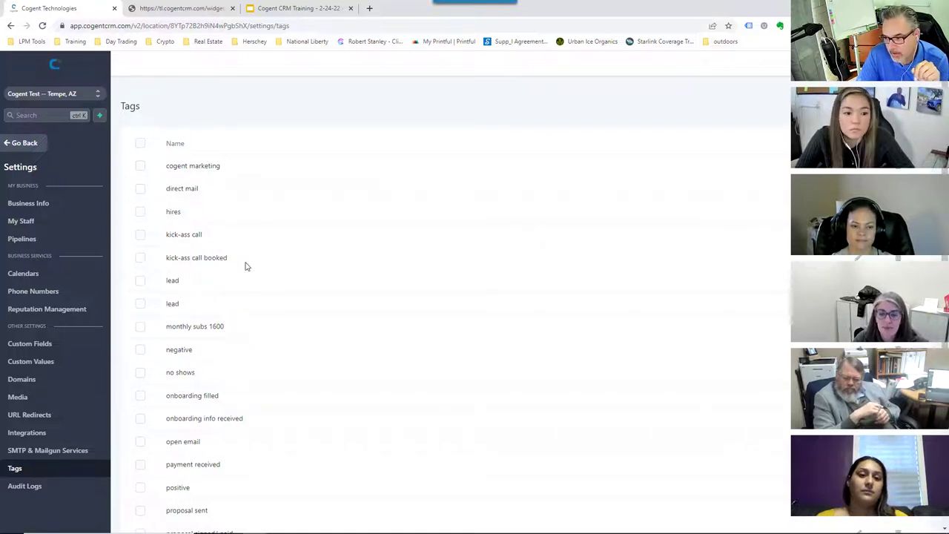
click(142, 305)
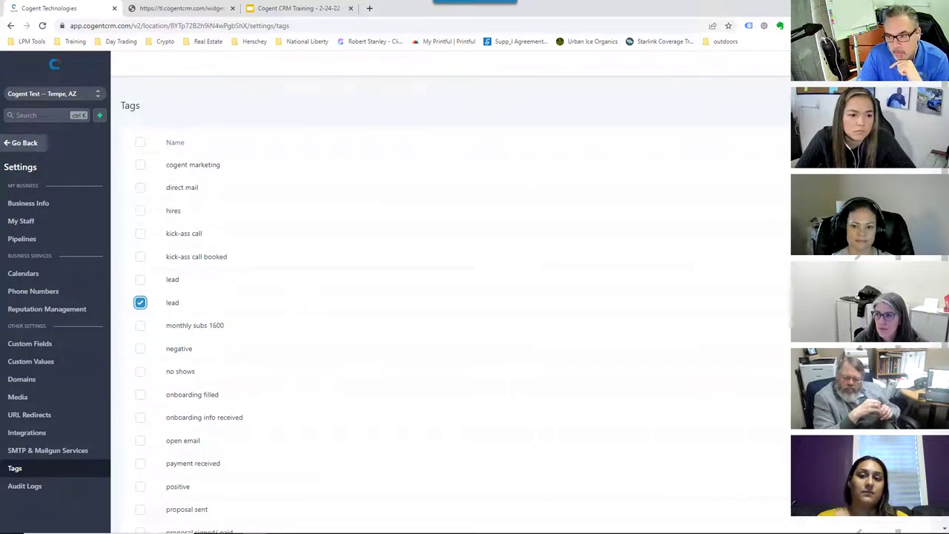
click(27, 143)
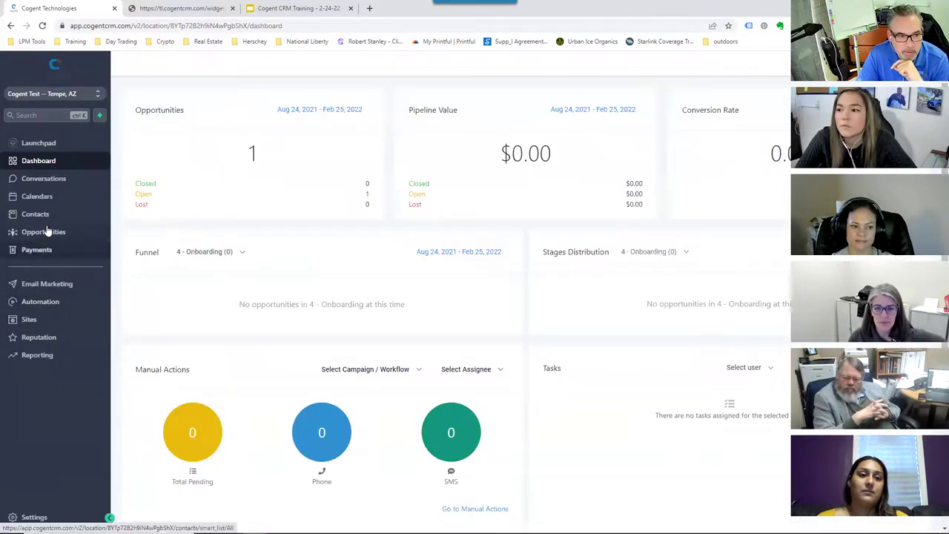
click(46, 227)
Quick-search contacts for 'lead' and select the second matching contact.
click(763, 151)
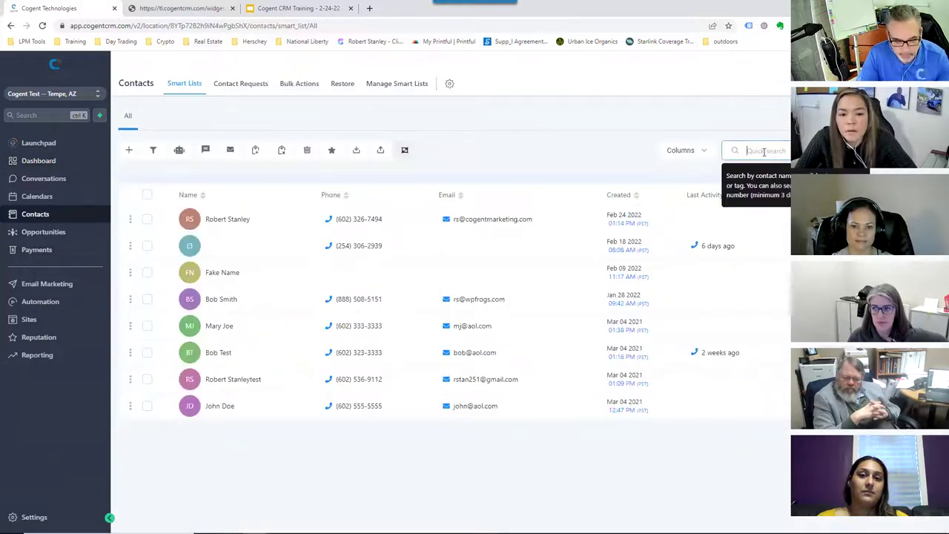
text(Ike)
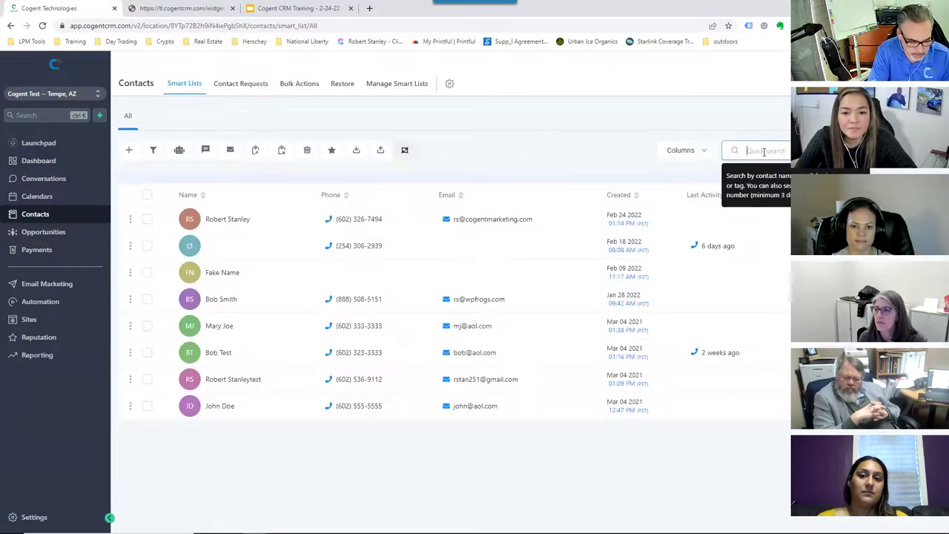
text(lead)
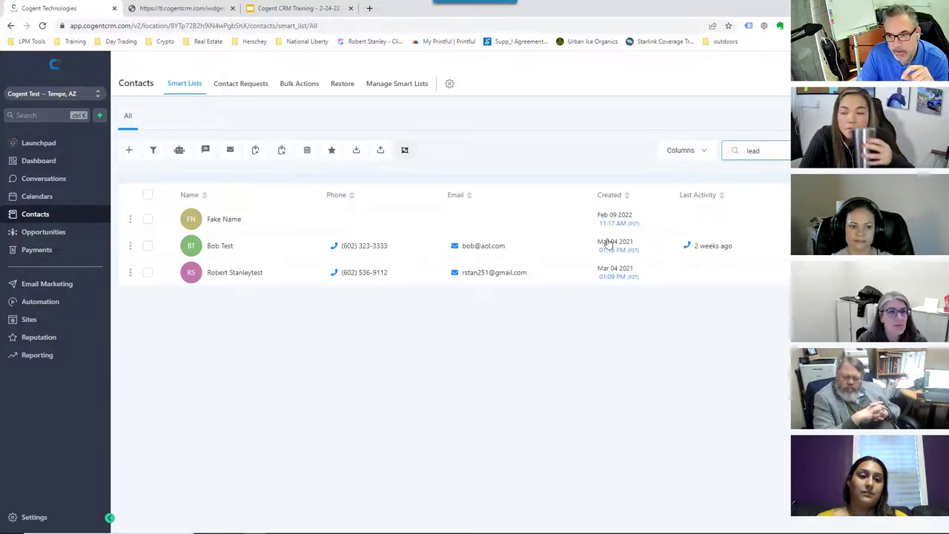
click(150, 246)
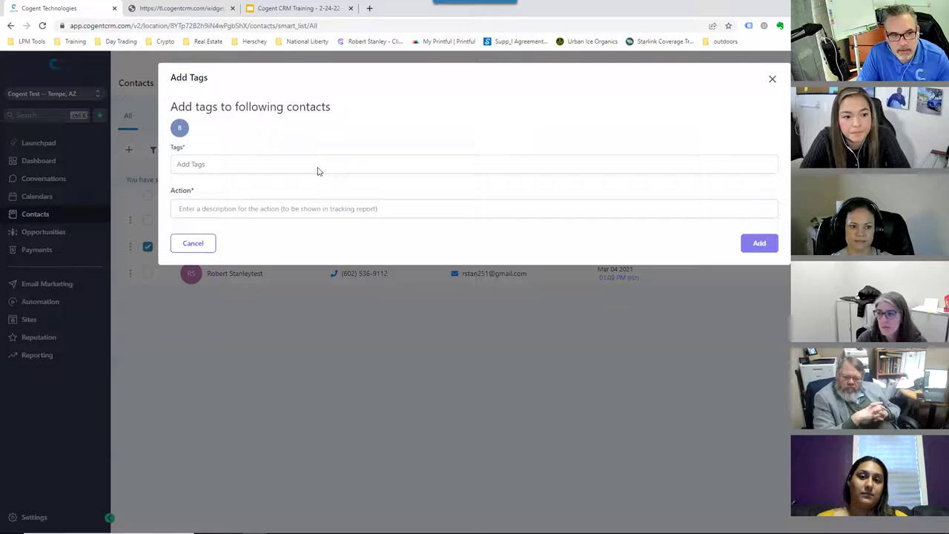
Apply the existing person-name tag with a short action description and click Add.
click(318, 170)
text(rob)
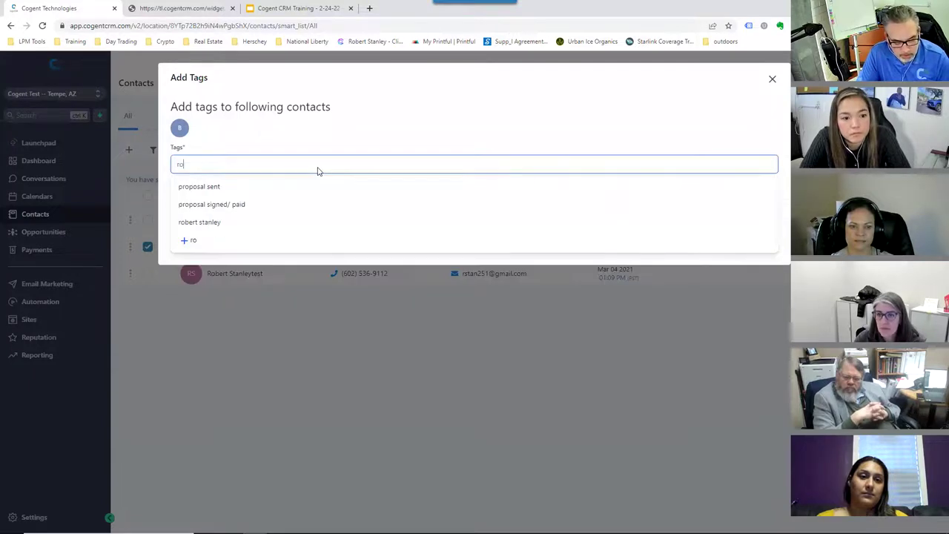
click(278, 189)
click(275, 204)
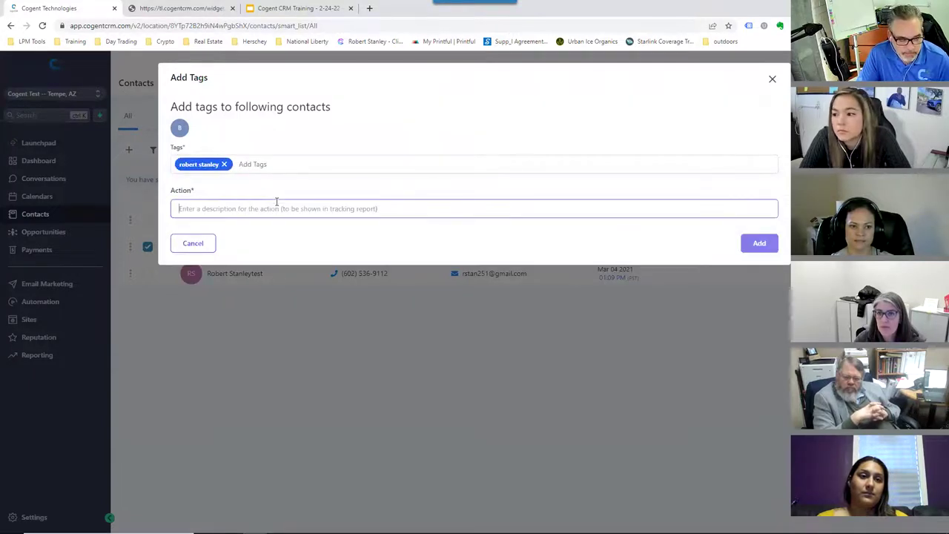
text(tob)
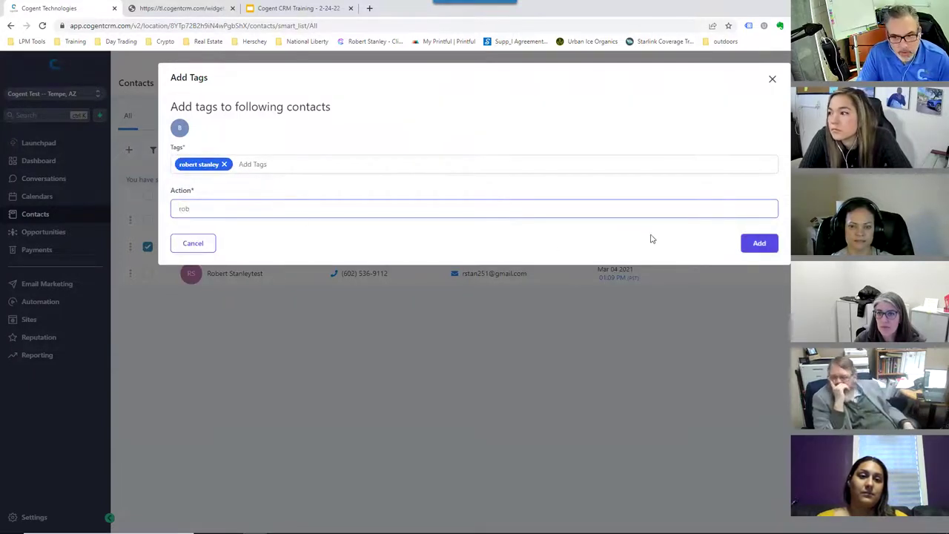
click(754, 242)
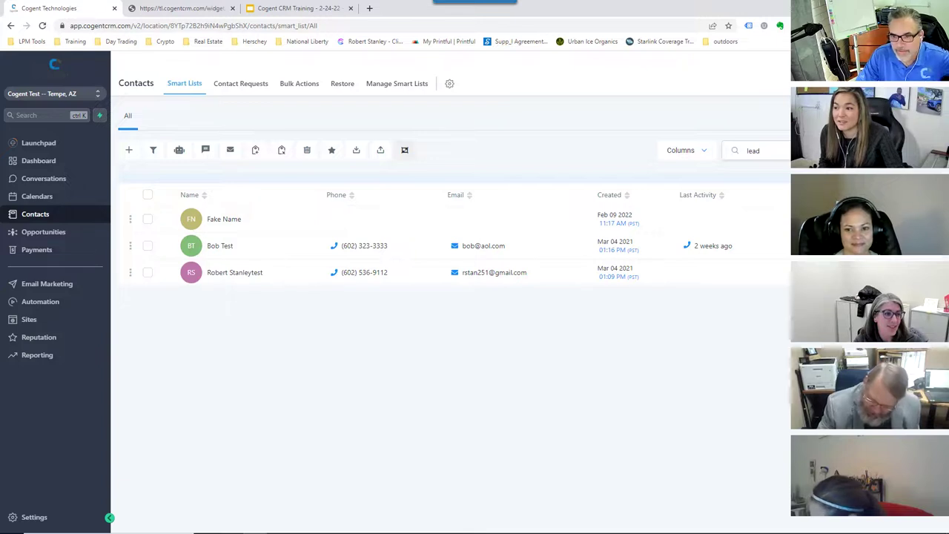
Open a new browser tab and enter ipromisetovoteforjoe.com in the address bar.
click(370, 9)
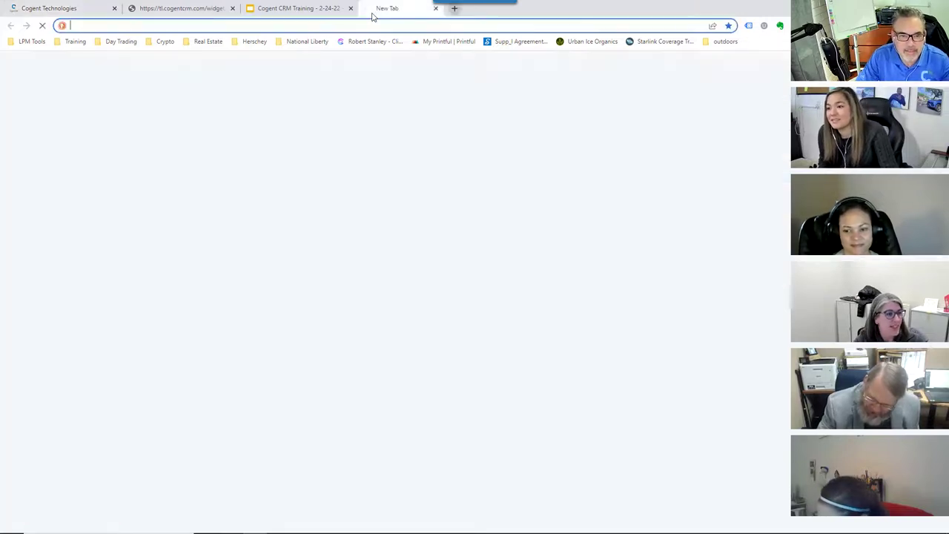
text(ipro)
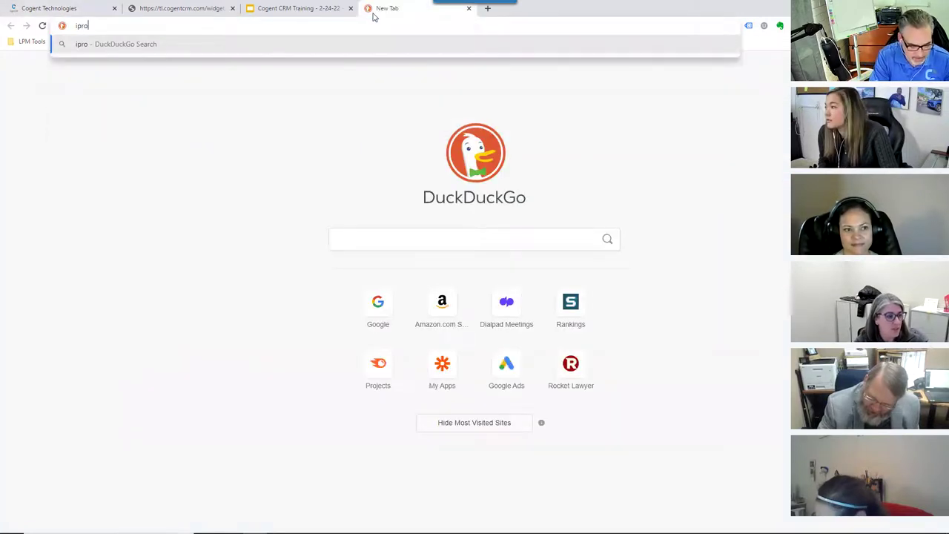
text(misetovot)
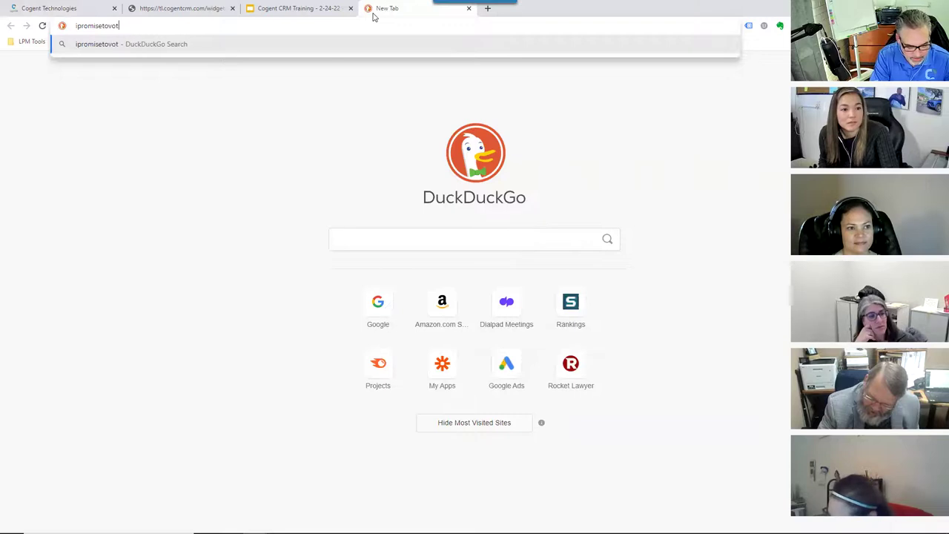
text(eforjoe.com)
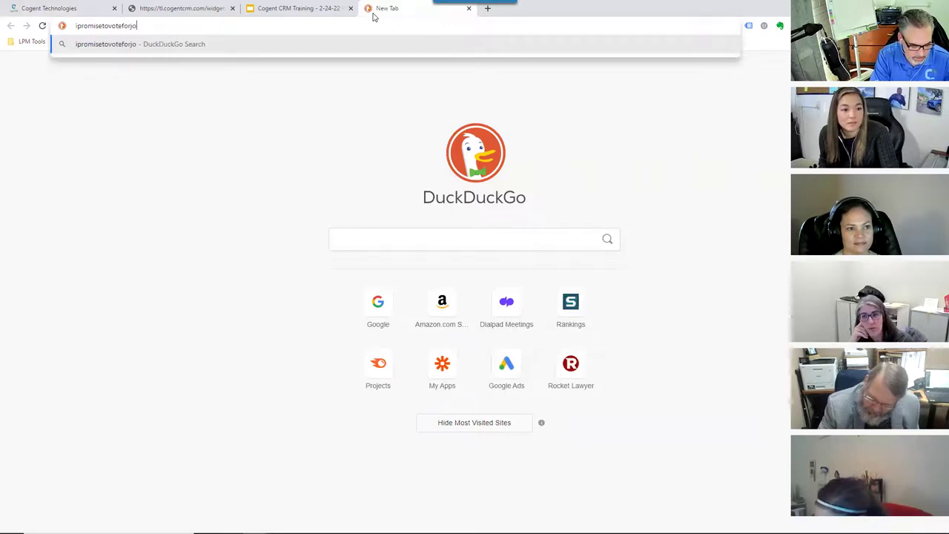
Load the address, landing on jeppsonlawoffice.com/eay with the PCLC template and pricing calculator videos.
key(Return)
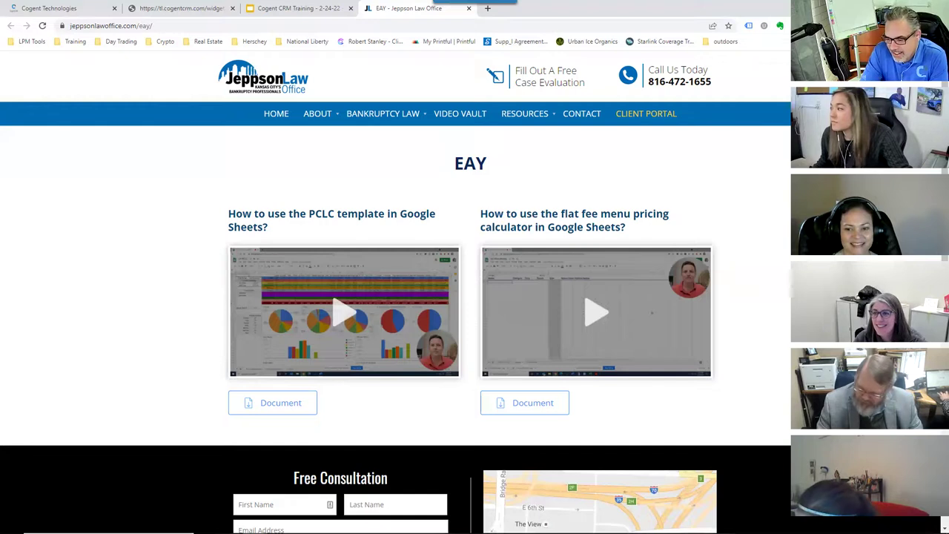
mouse_move(255, 531)
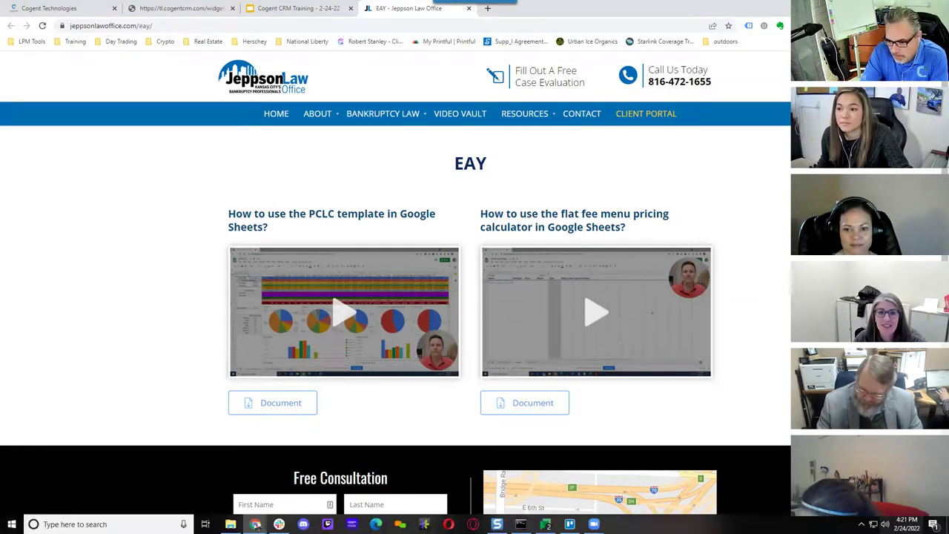